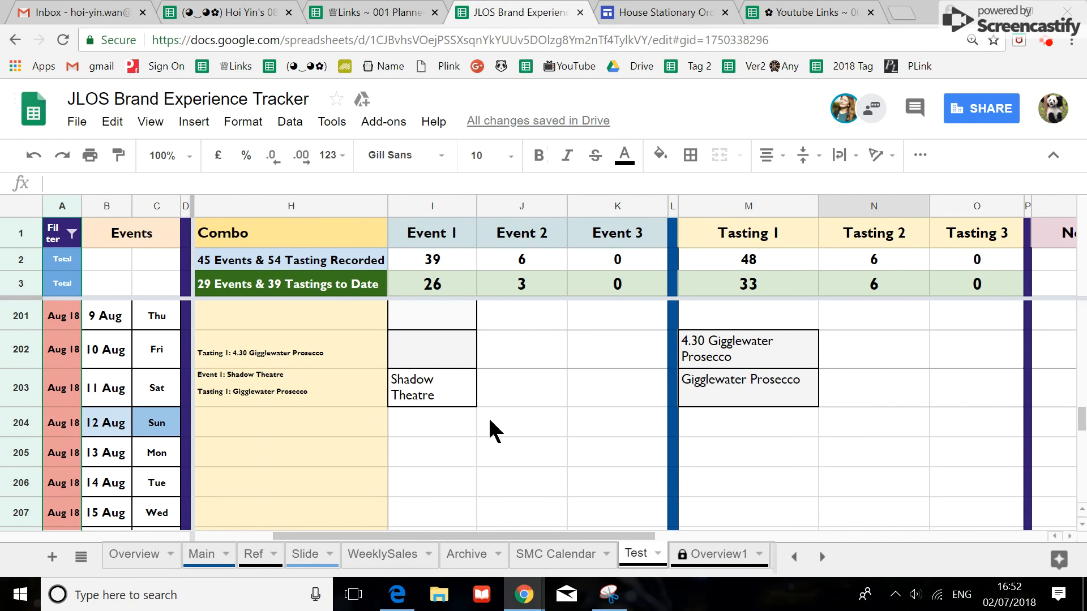
scroll(488, 419, "up", 2)
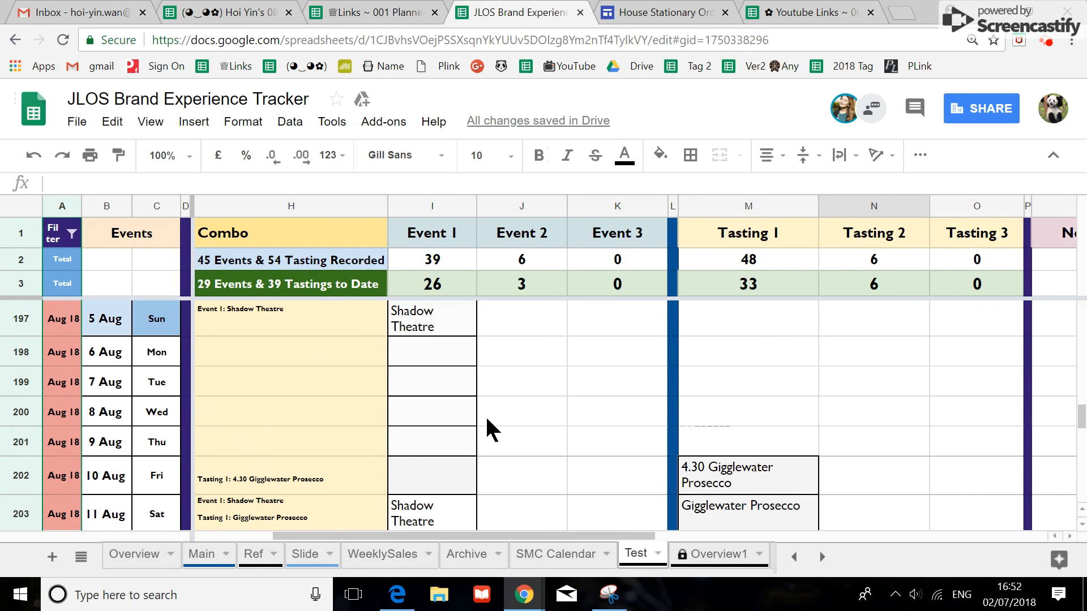
scroll(487, 419, "down", 1)
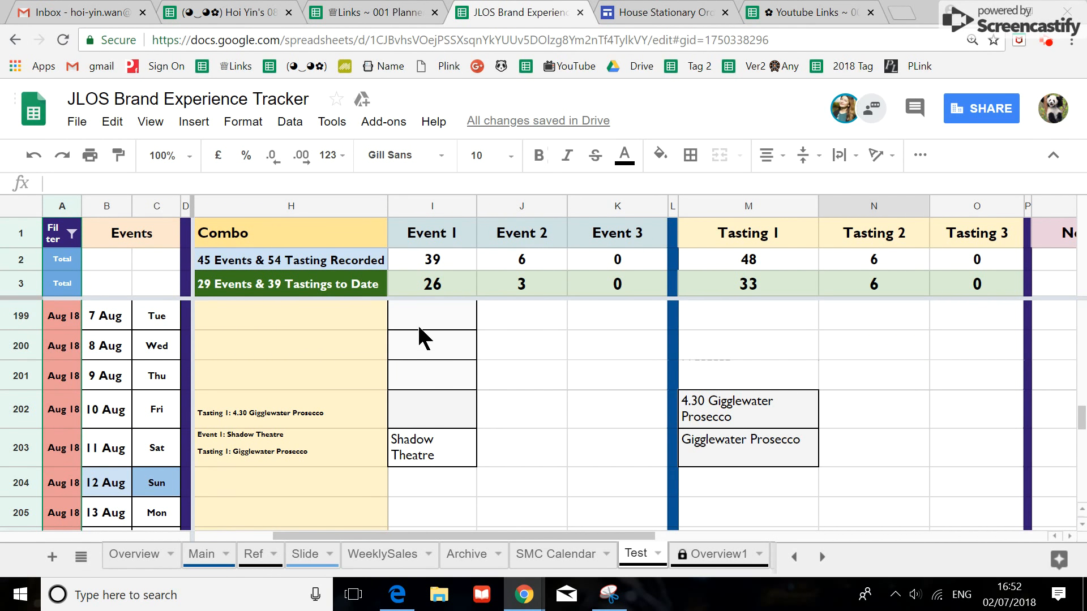
left_click(436, 399)
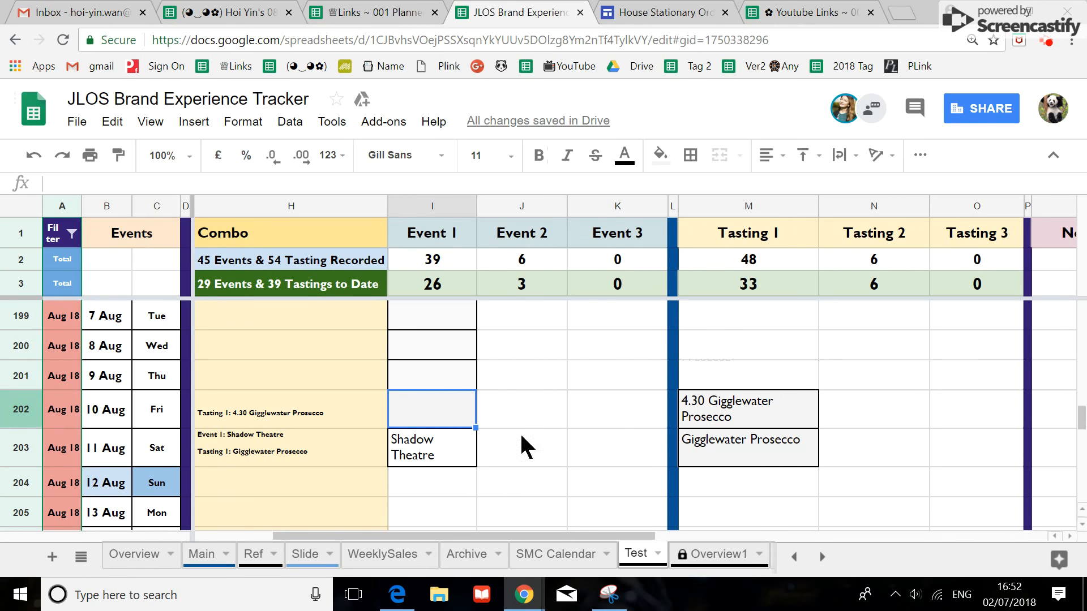
scroll(430, 447, "up", 2)
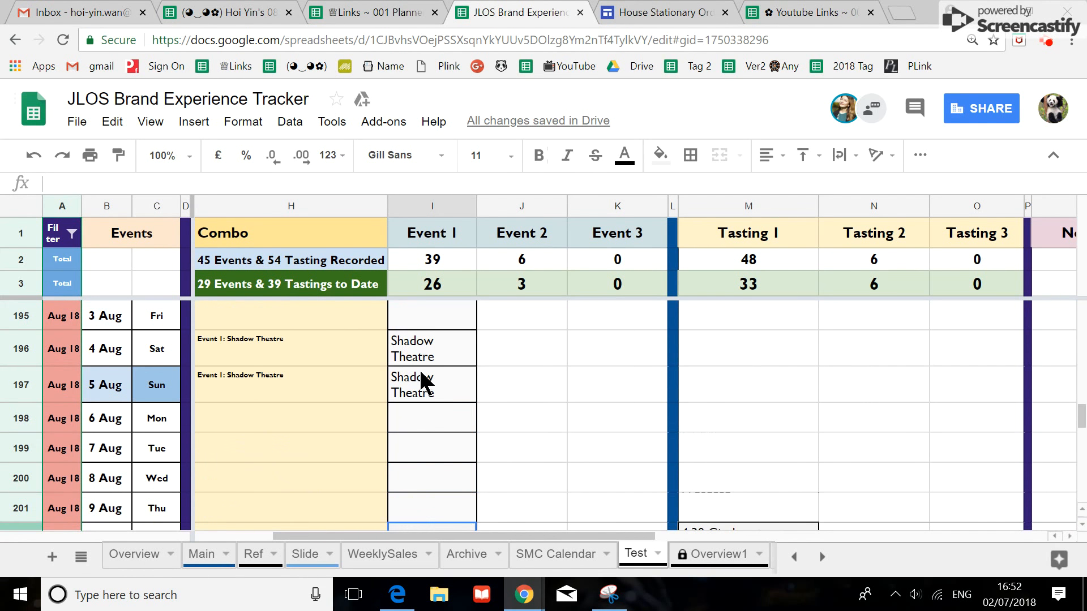
scroll(434, 471, "down", 1)
scroll(434, 471, "down", 2)
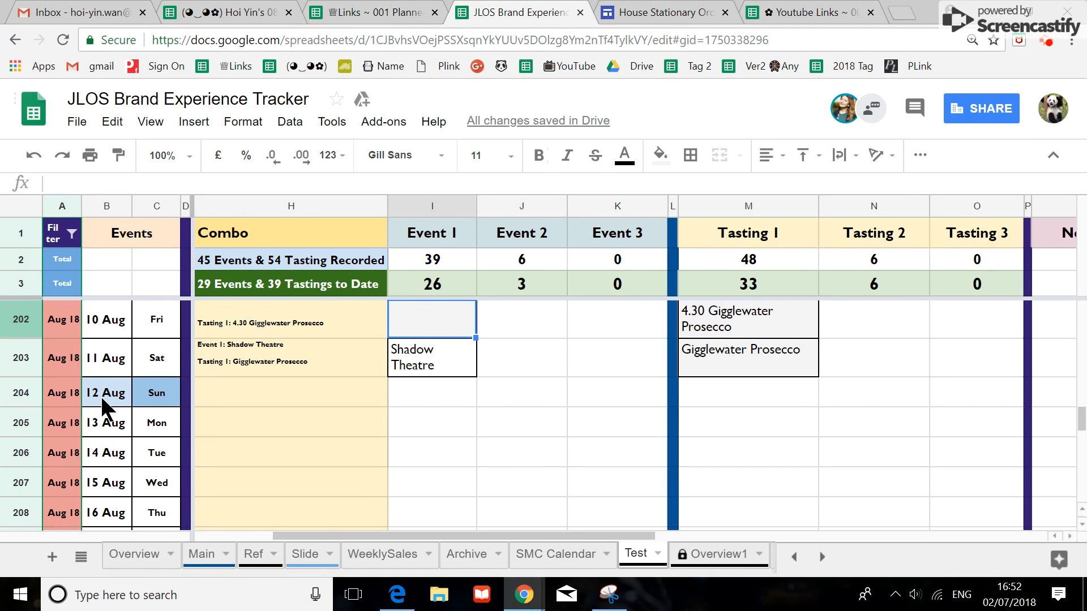
- Copy the calendar cells for 12th to 18th August from the Overview sheet
left_click(135, 556)
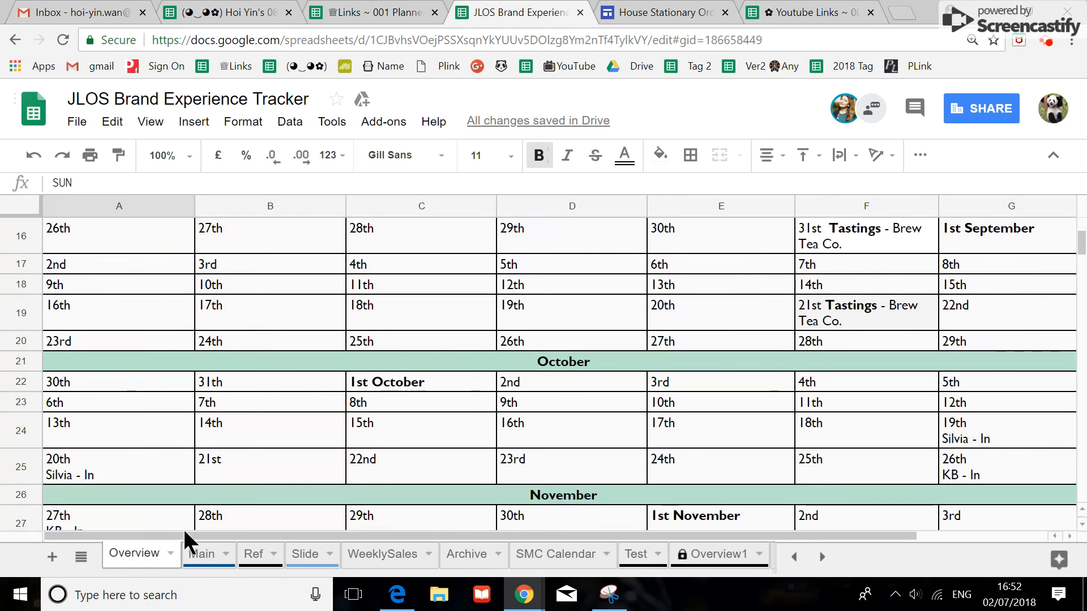
scroll(238, 461, "up", 5)
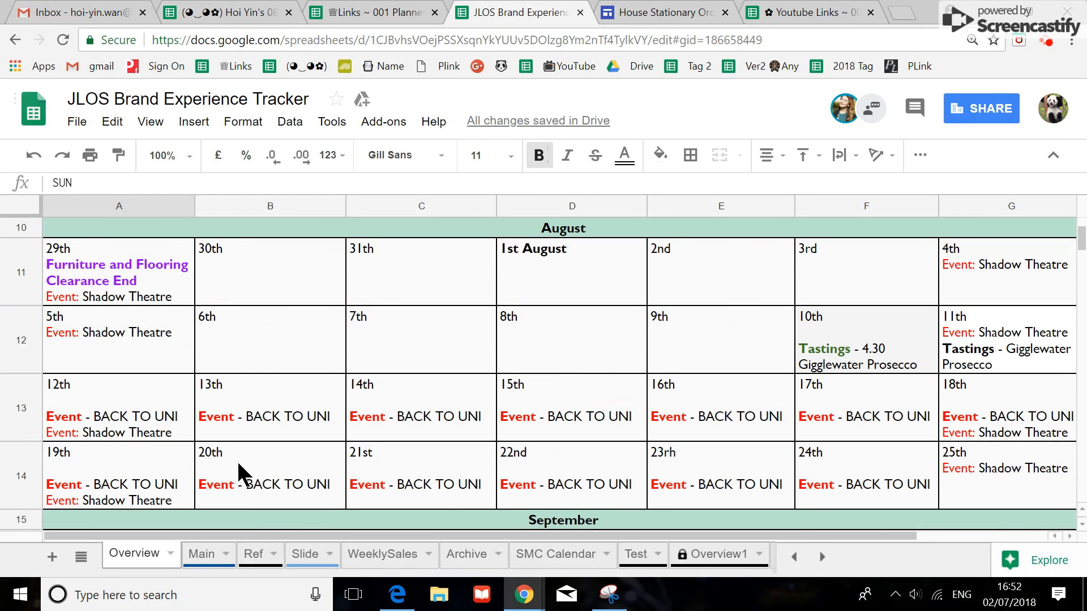
left_click_drag(85, 415, 951, 432)
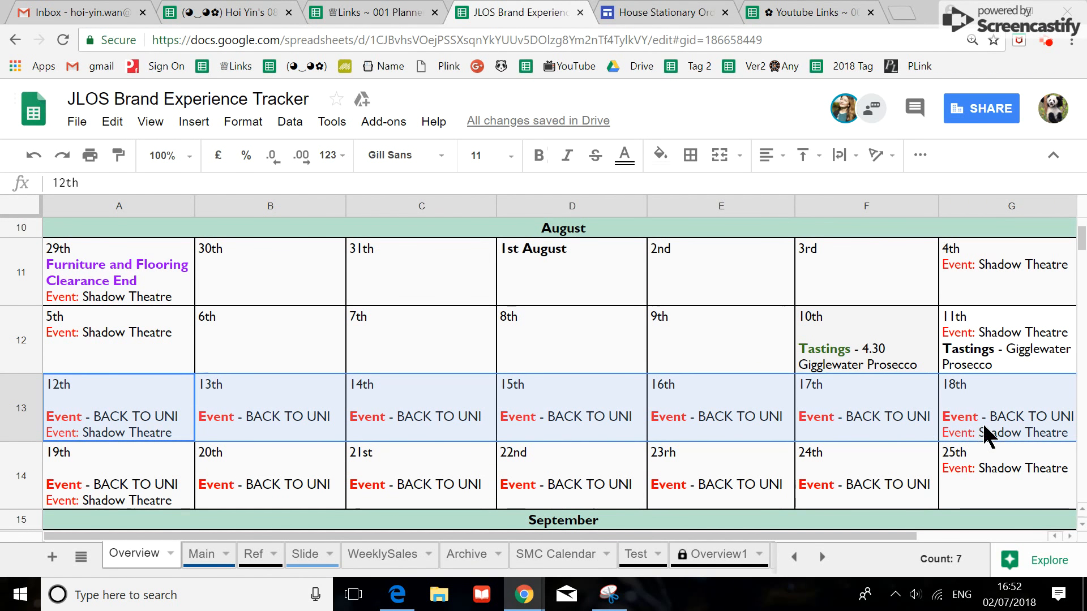
right_click(451, 391)
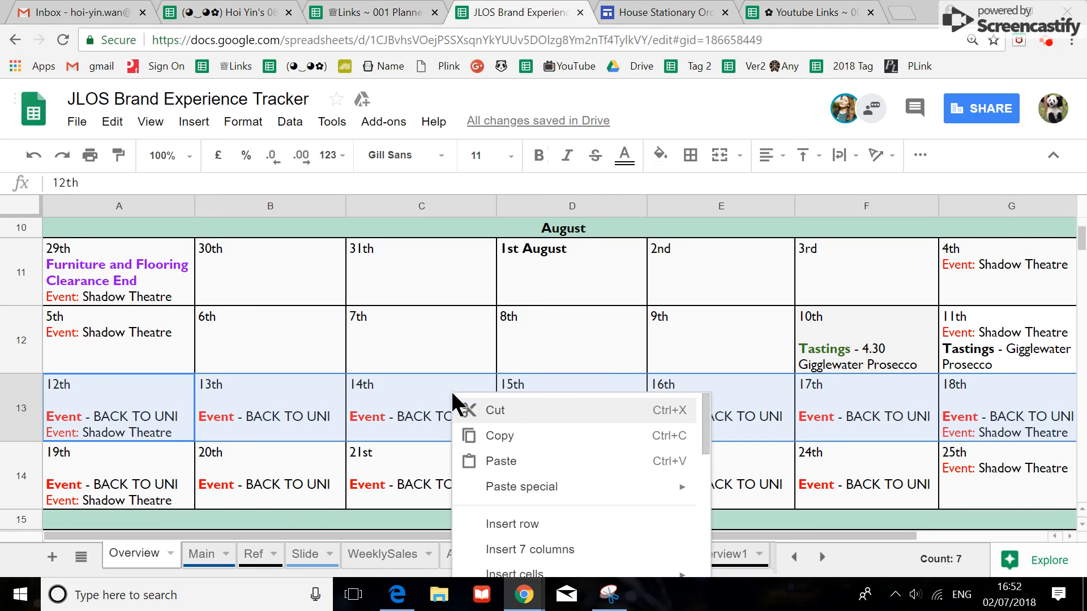
left_click(511, 438)
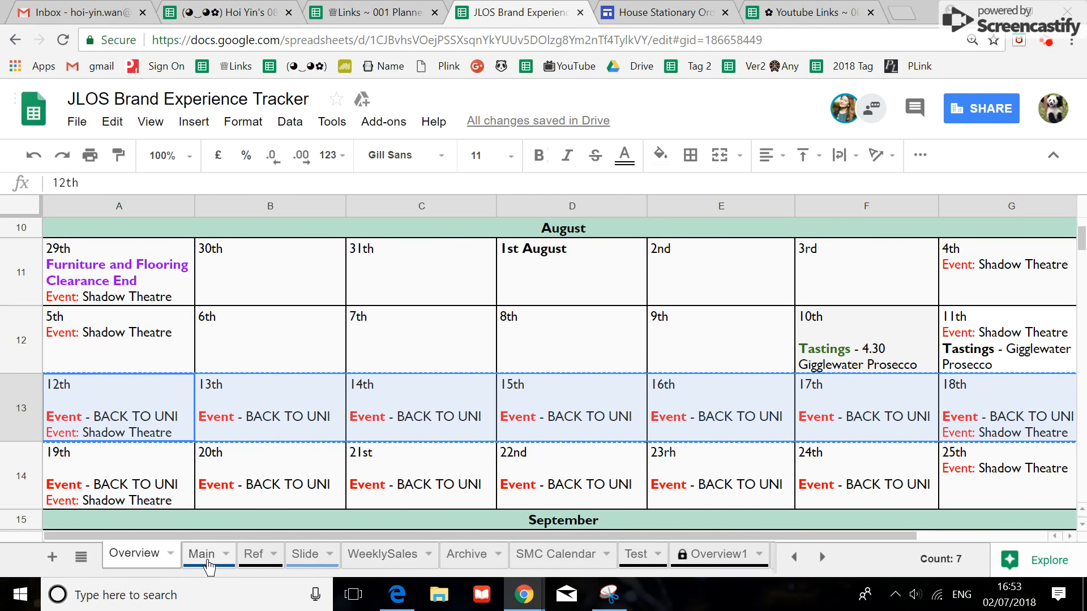
- Paste the copied week transposed into the Event 1 column of the Test sheet, starting at 12 Aug
left_click(652, 565)
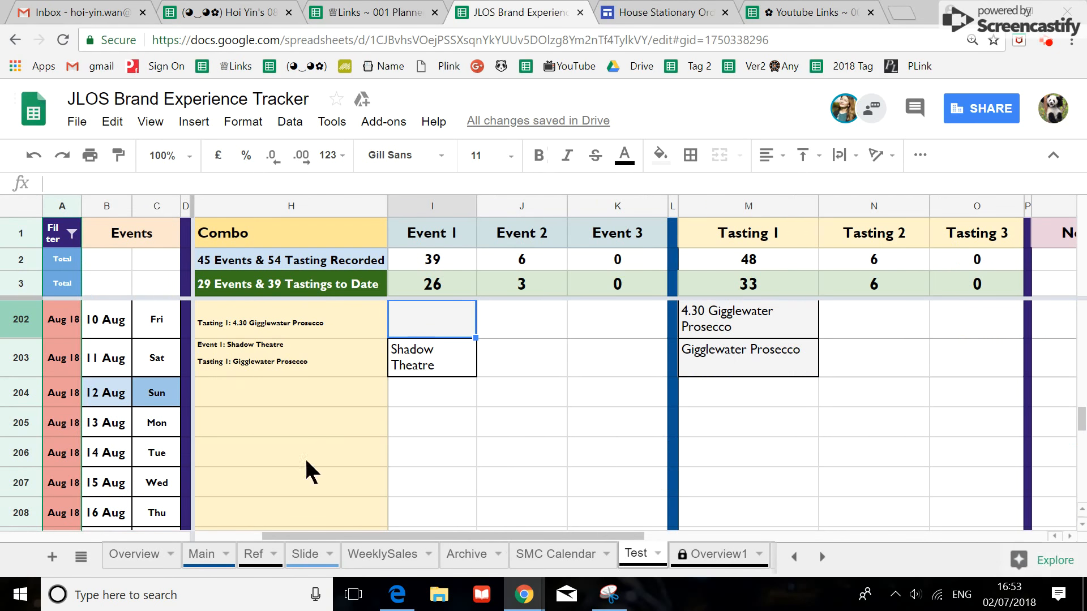
left_click(424, 398)
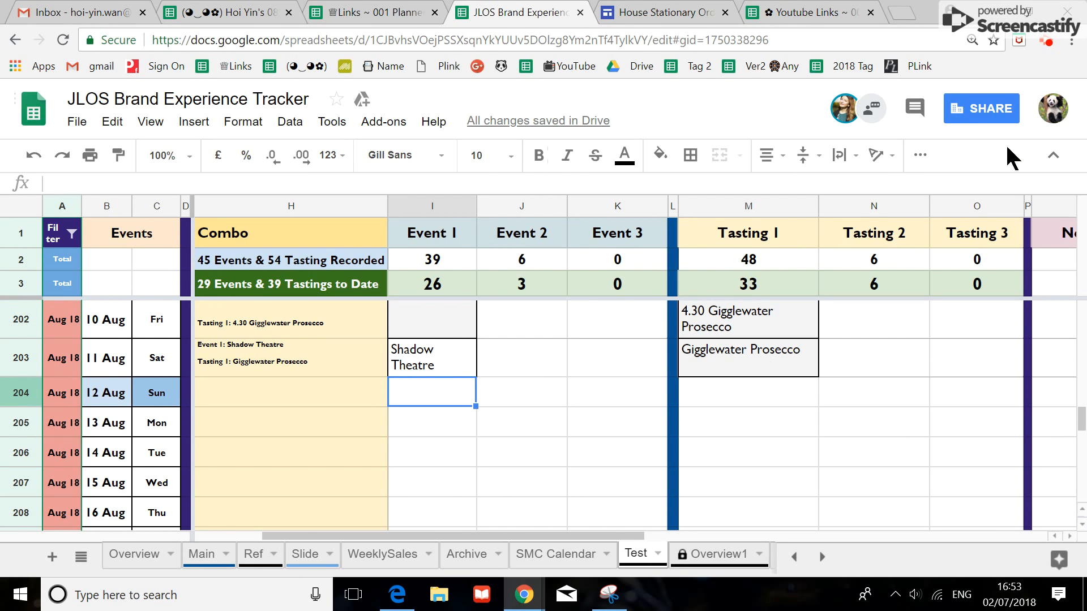
left_click(1053, 155)
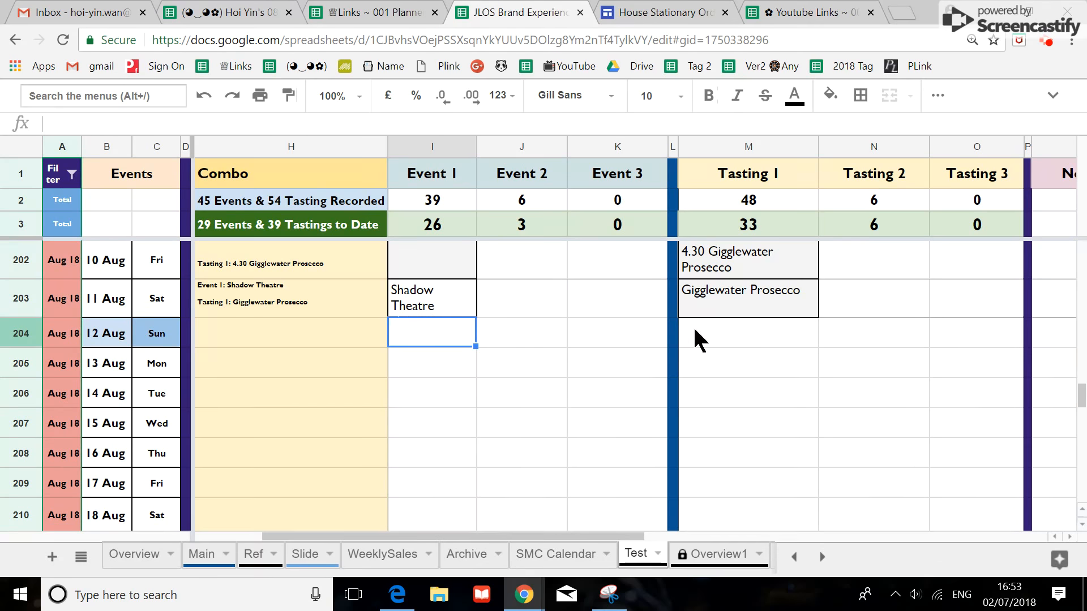
right_click(433, 330)
mouse_move(486, 429)
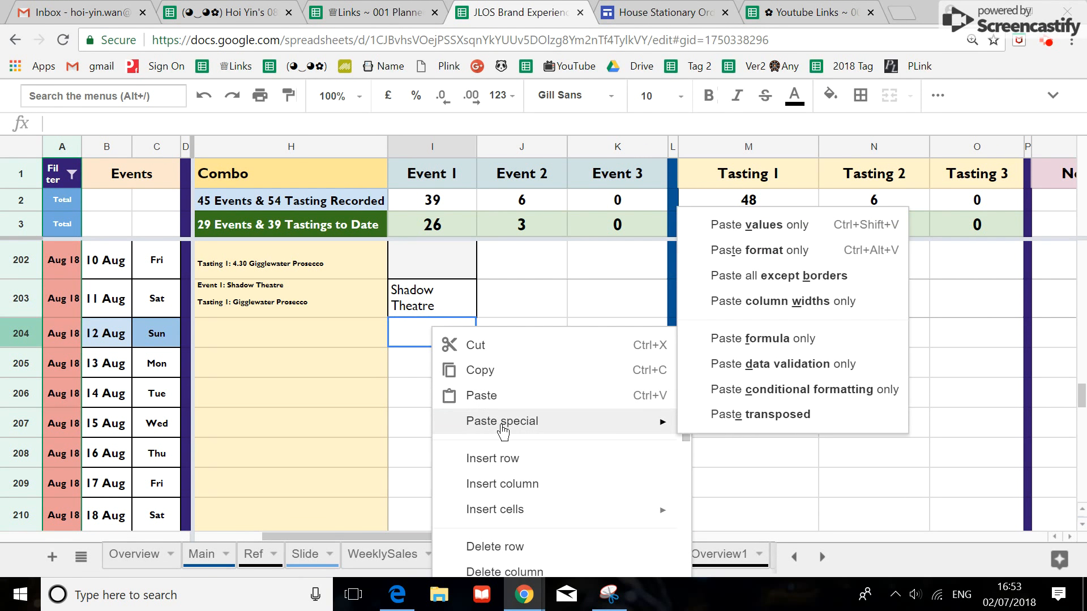
left_click(788, 423)
scroll(578, 389, "down", 5)
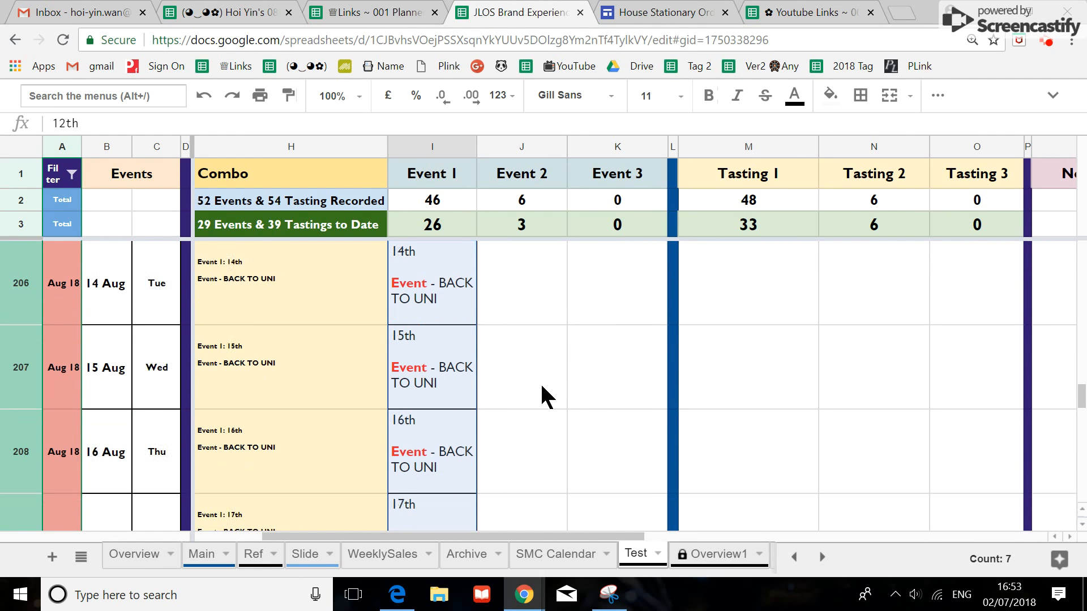
scroll(453, 393, "up", 5)
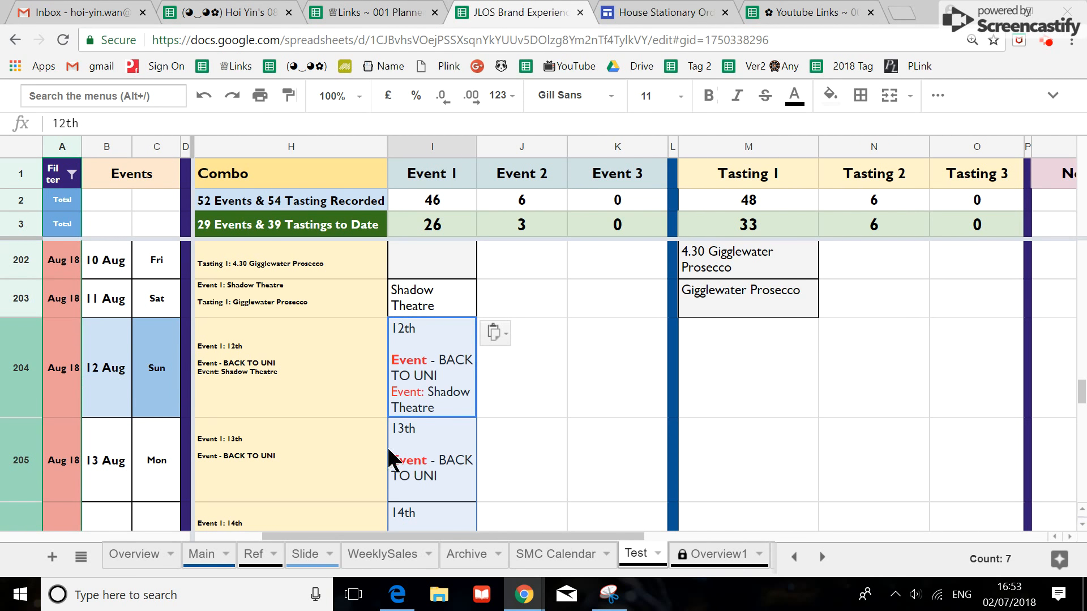
- Copy "Shadow Theatre" from the 12 Aug Event 1 text into that day's Event 2 cell
left_click(424, 397)
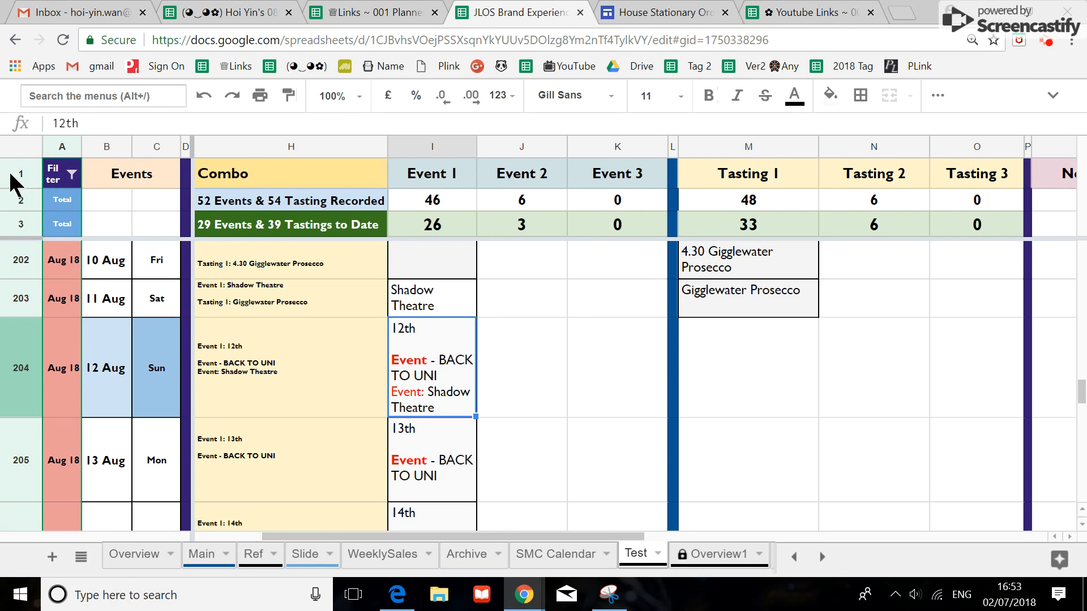
left_click_drag(19, 134, 5, 204)
left_click_drag(193, 159, 100, 168)
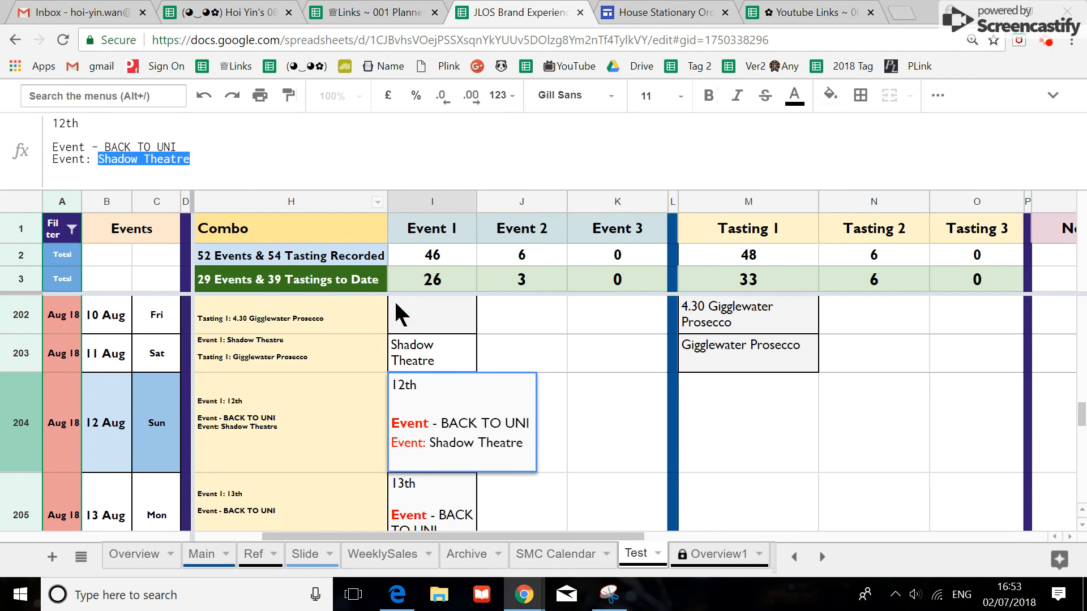
left_click(562, 435)
key("ctrl+v")
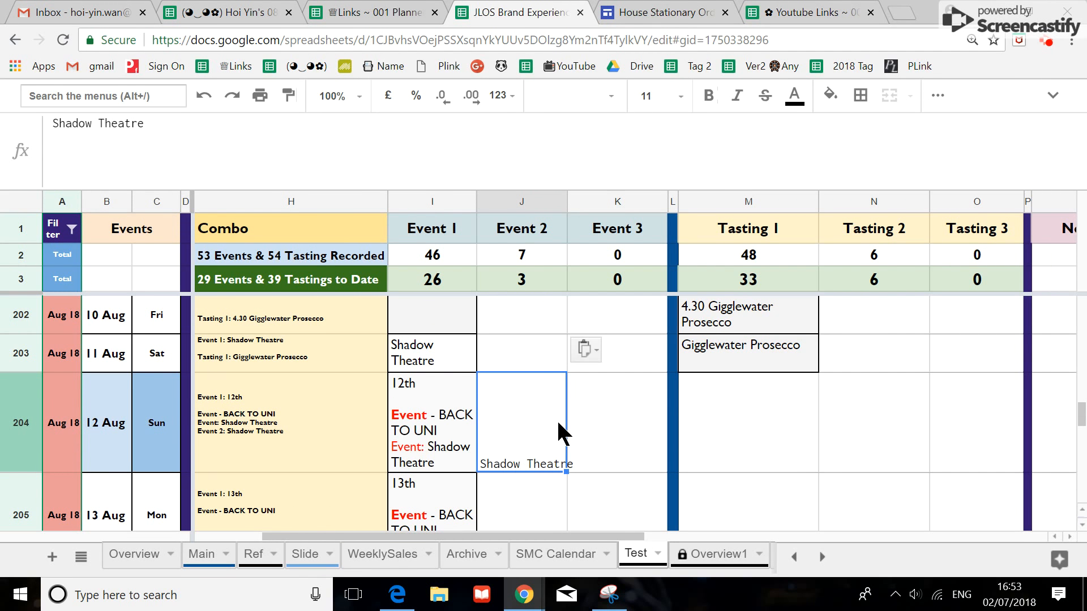
- Trim the 12 Aug Event 1 entry to just "BACK TO UNI"
left_click(425, 454)
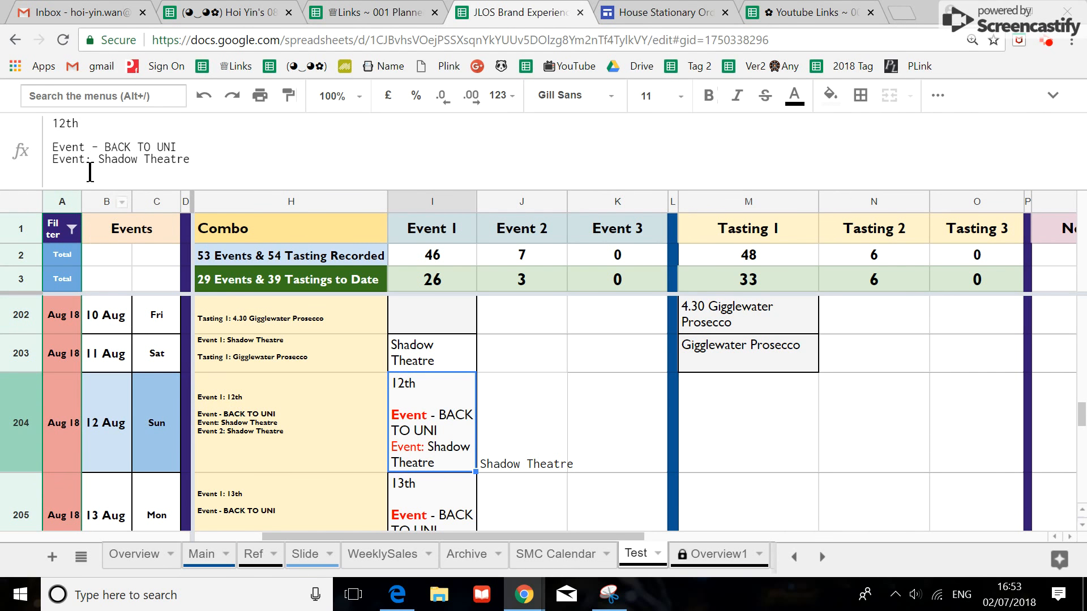
left_click_drag(213, 164, 179, 144)
key("BackSpace")
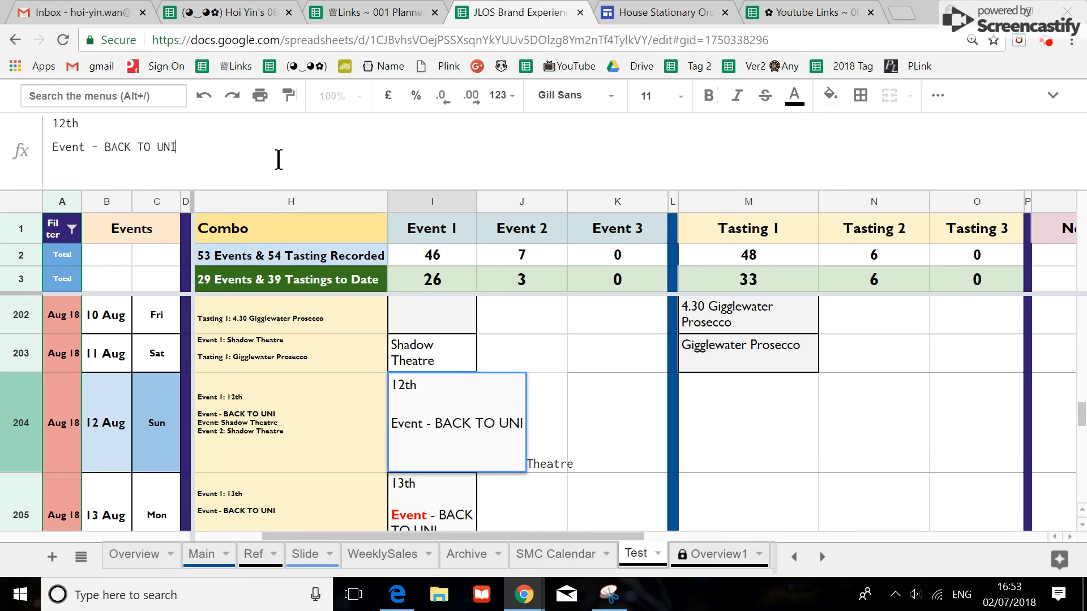
left_click_drag(105, 146, 26, 106)
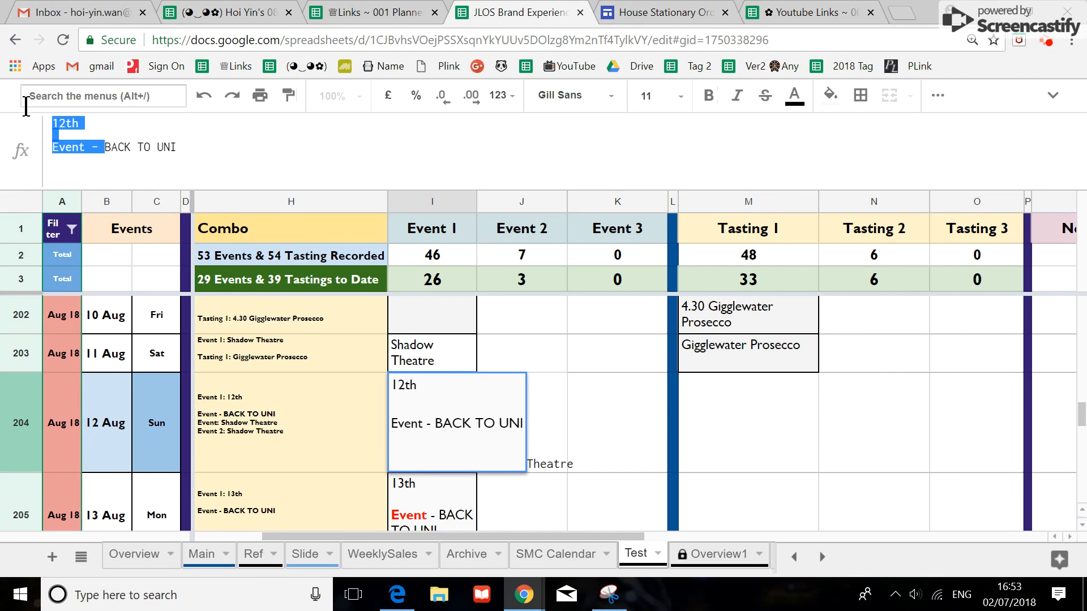
key("BackSpace")
key("Return")
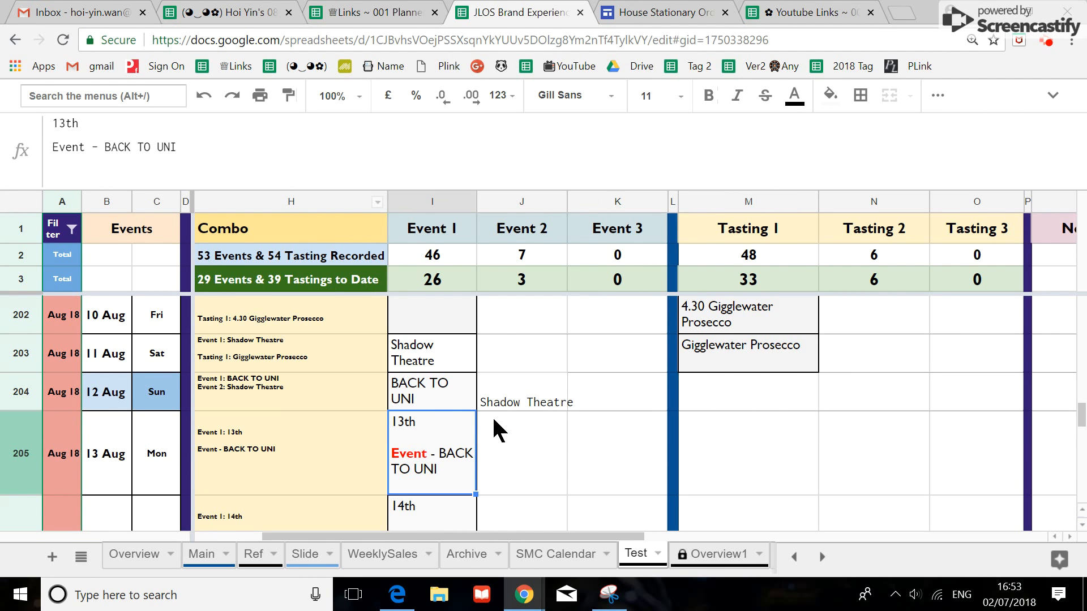
- Apply the formatting of the 12 Aug Event 1 cell to its Event 2 cell with Paint format
left_click(521, 403)
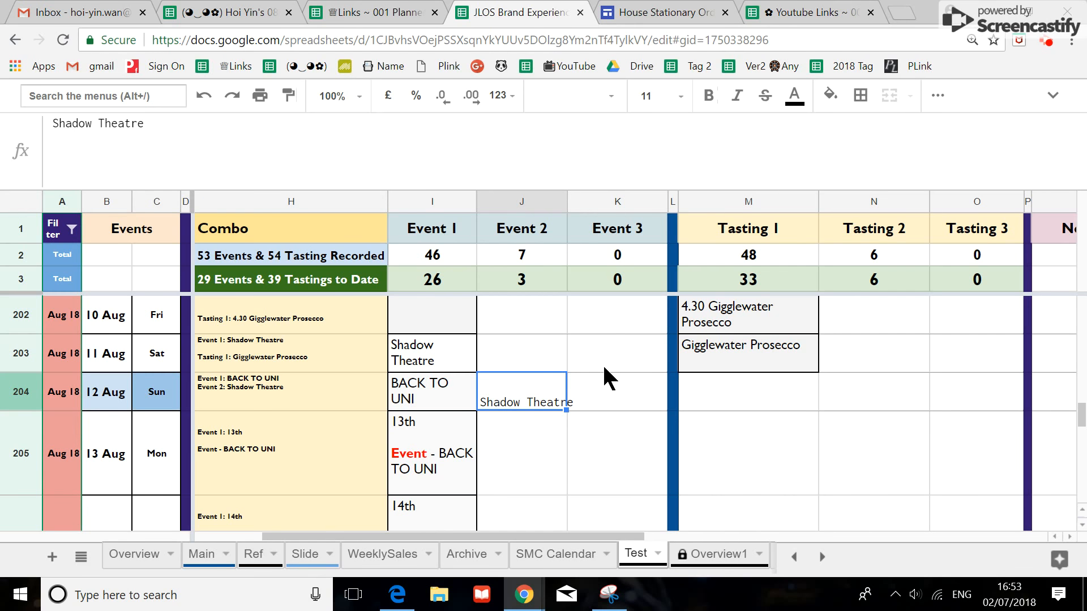
left_click(447, 394)
left_click(289, 95)
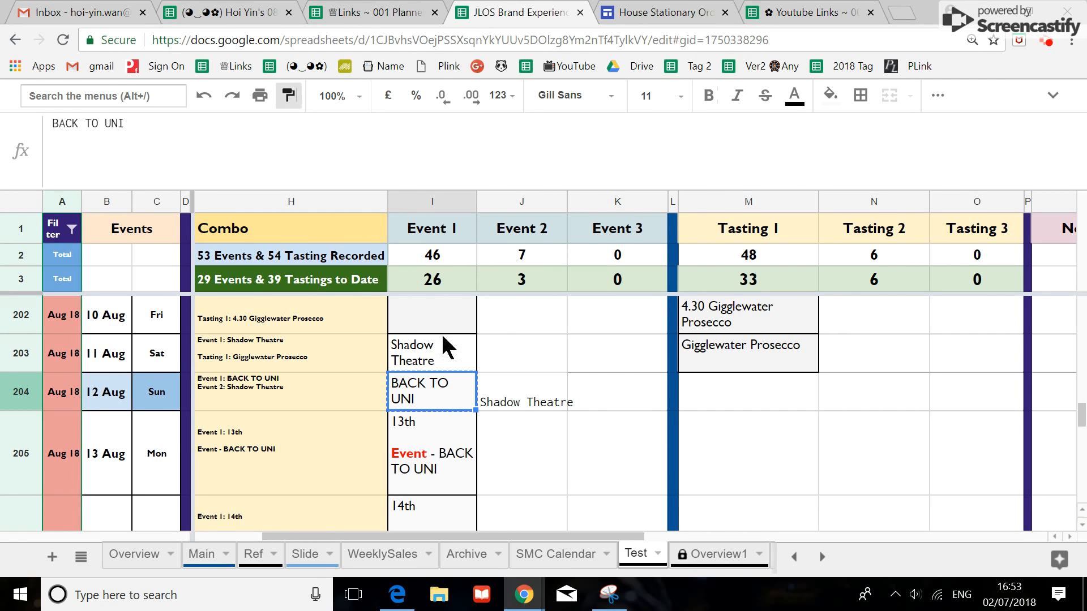
left_click(532, 402)
left_click(513, 431)
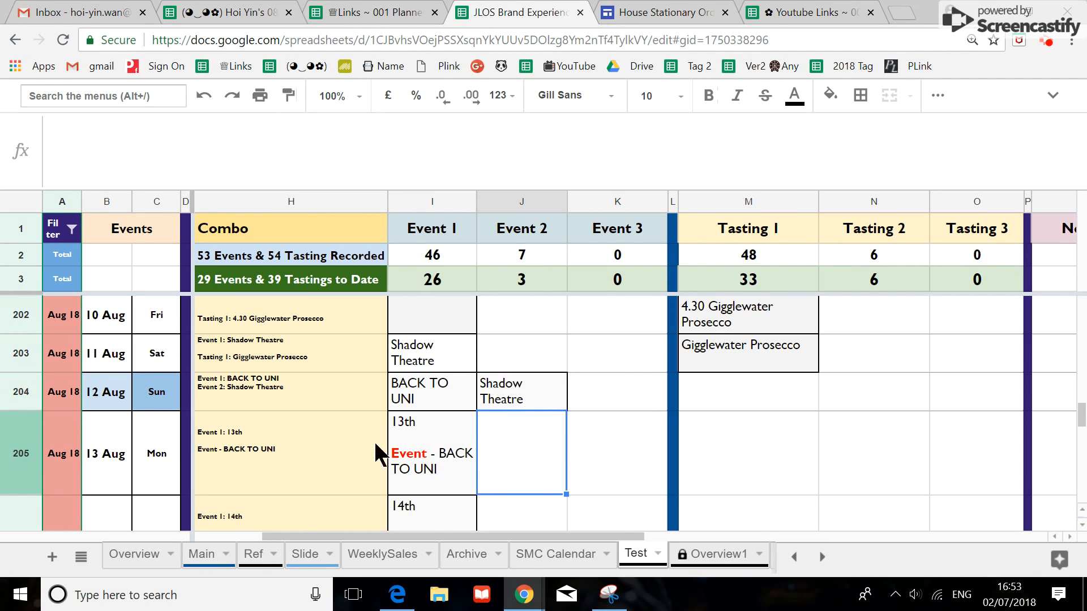
- Shrink the formula bar to a single line and set the sheet zoom to 125%
left_click(440, 397)
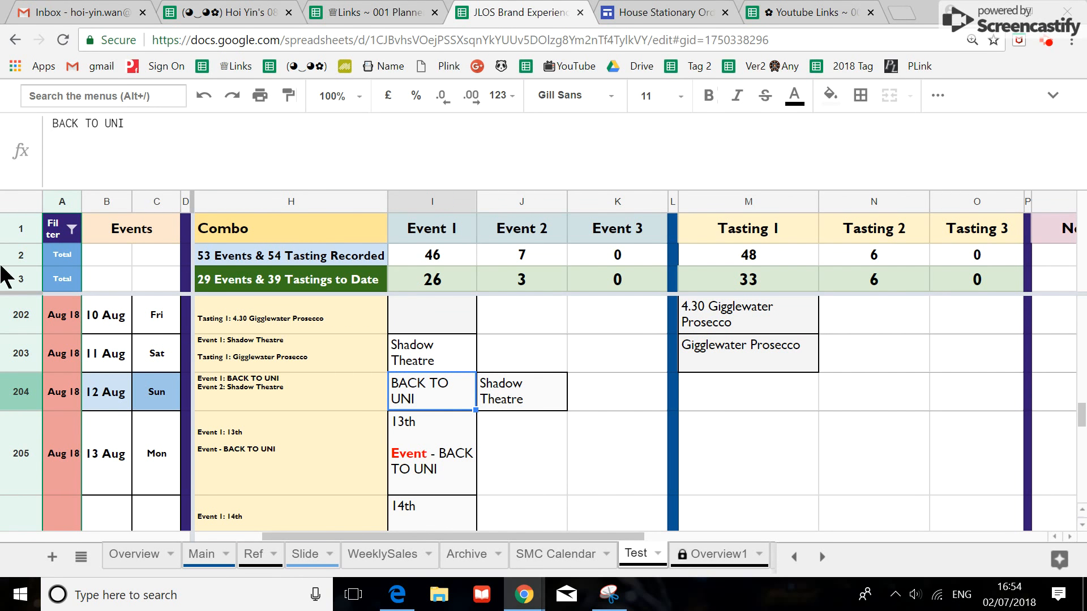
left_click_drag(26, 190, 31, 141)
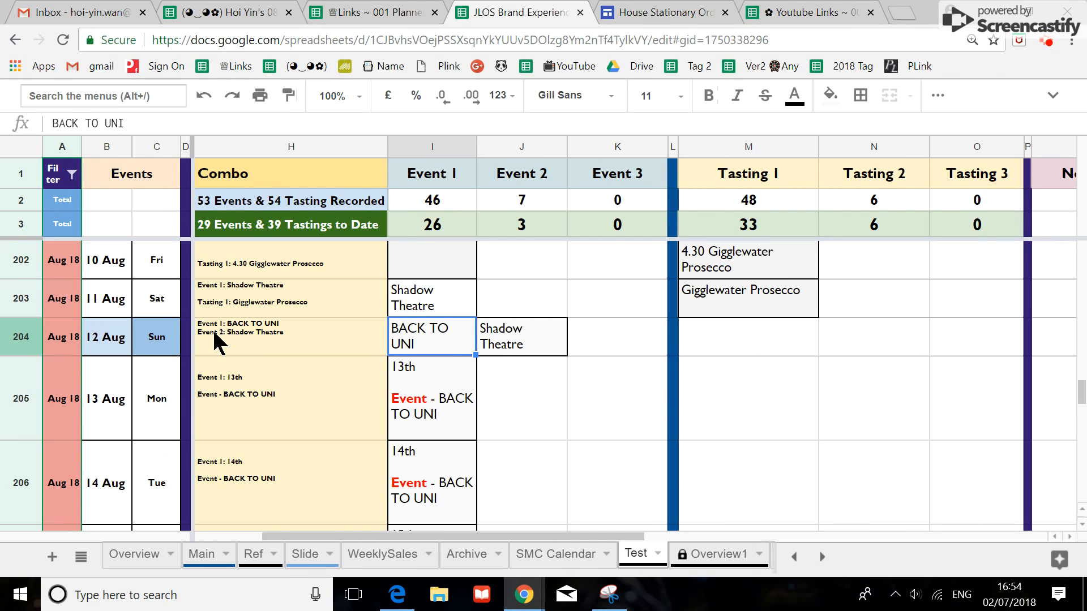
left_click(334, 96)
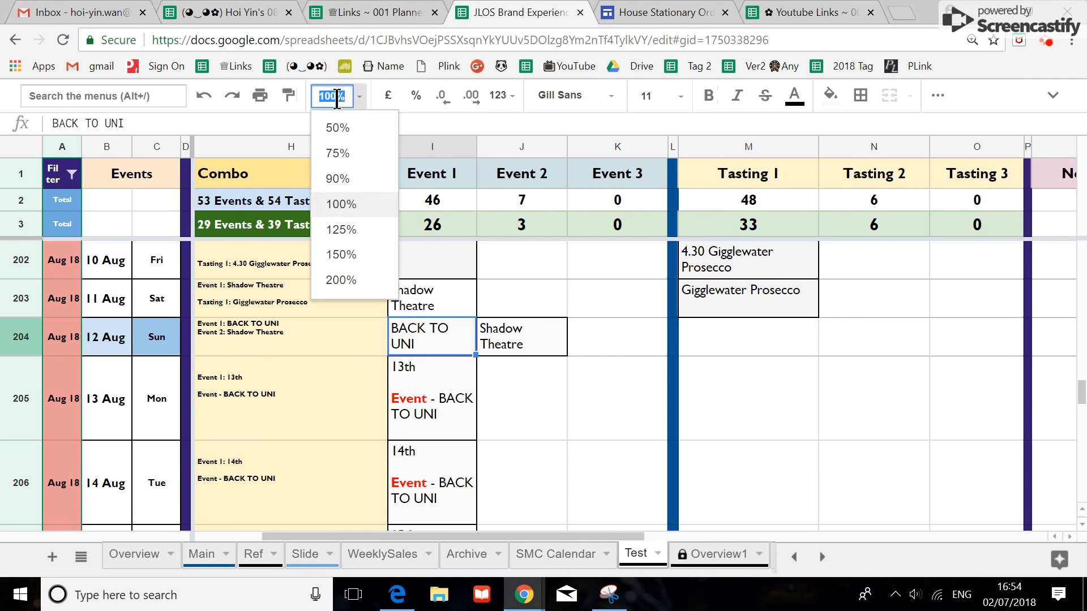
left_click(362, 229)
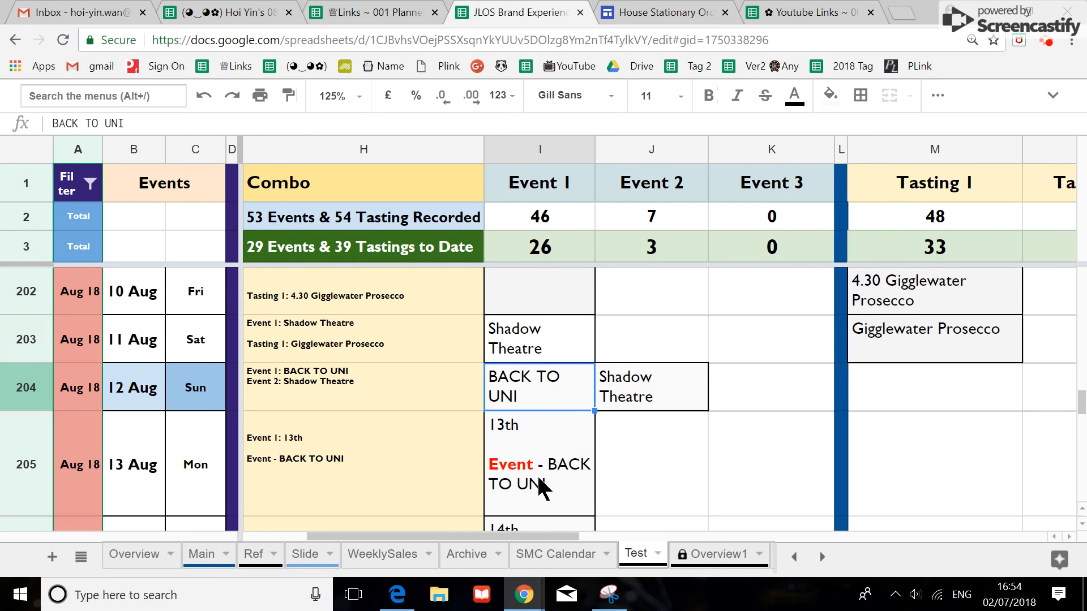
- Enlarge the formula bar and trim the 13 Aug Event 1 entry to just "BACK TO UNI"
scroll(538, 474, "down", 2)
left_click(525, 389)
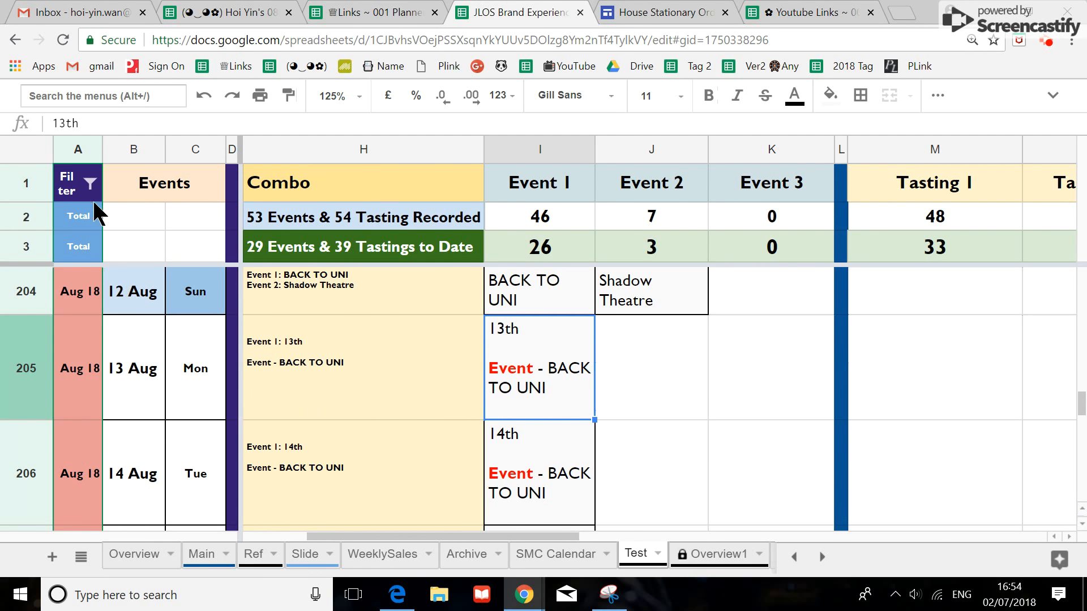
mouse_move(26, 132)
left_mouse_down()
mouse_move(70, 177)
mouse_move(101, 146)
mouse_move(28, 111)
left_mouse_up()
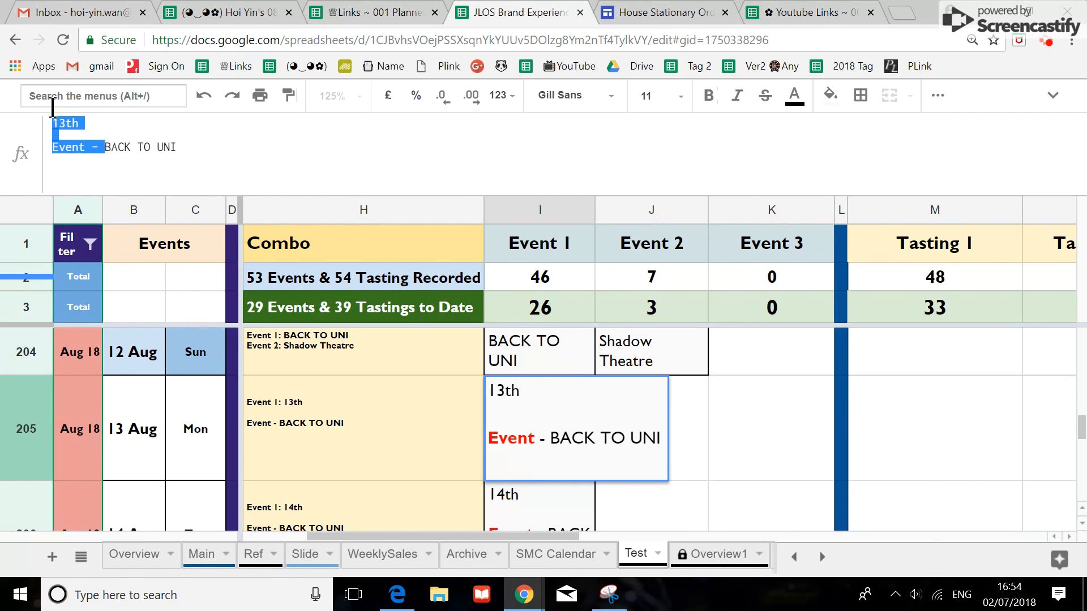
key("BackSpace")
key("Return")
scroll(572, 407, "down", 1)
scroll(585, 423, "up", 1)
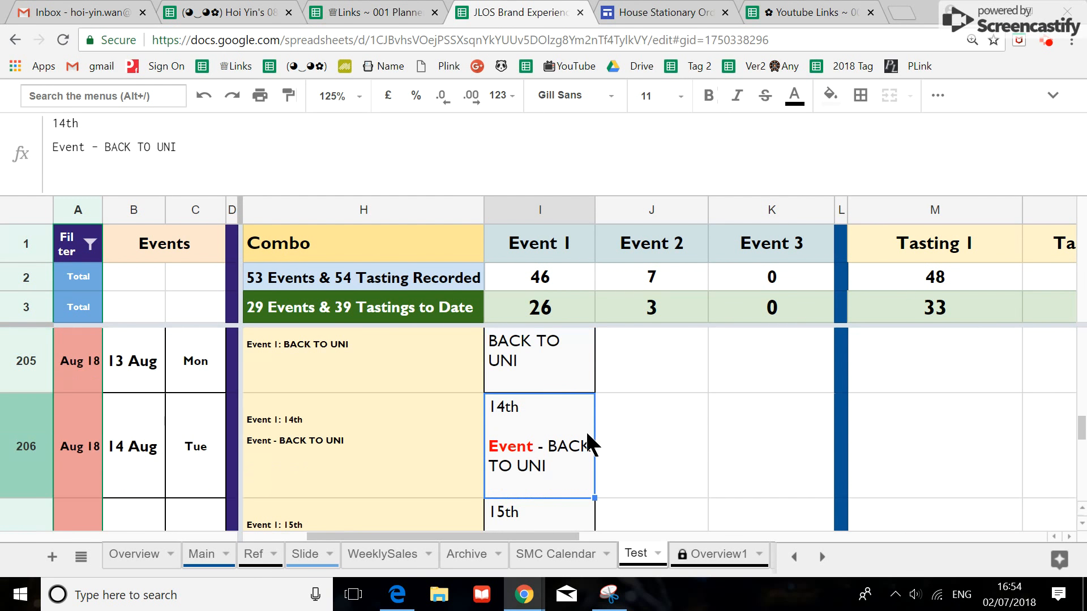
- Reduce the formula bar to one line and set the sheet zoom to 75%
left_click_drag(2, 191, 22, 134)
left_click(332, 97)
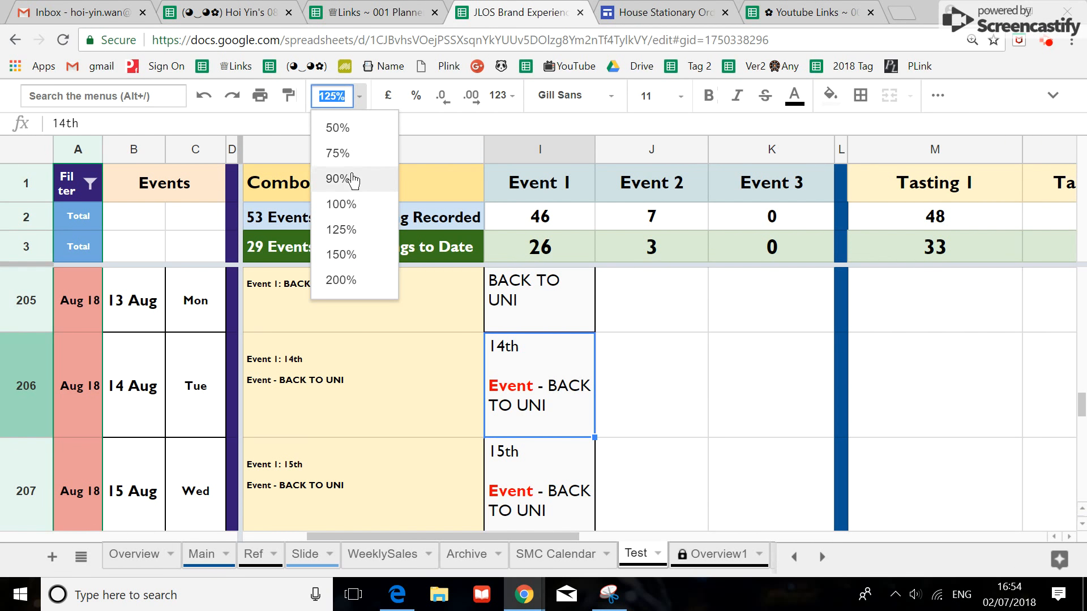
left_click(352, 154)
scroll(524, 479, "down", 2)
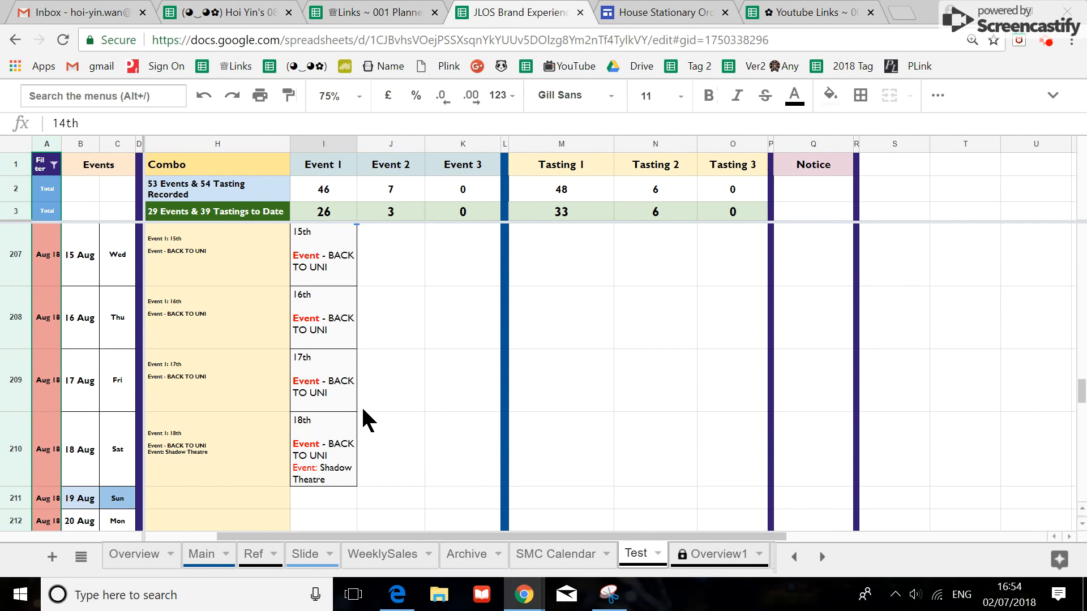
- Copy the 13 Aug "BACK TO UNI" entry over the Event 1 entries for 14, 15, 16 and 17 Aug
scroll(357, 396, "up", 3)
left_click(313, 281)
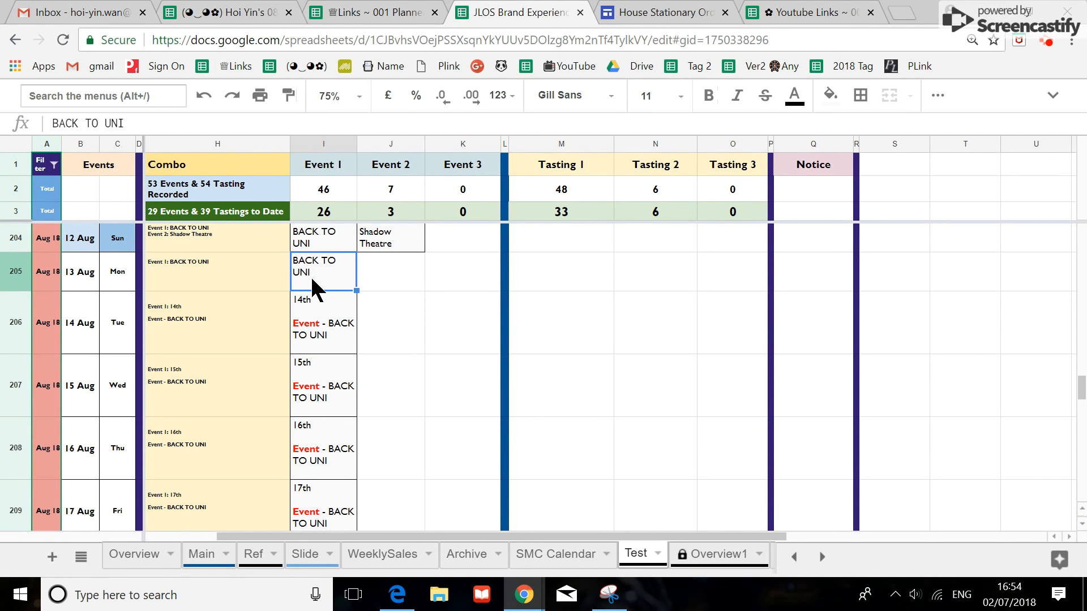
left_click(323, 318)
type("BACK TO UNI")
left_click(323, 363)
type("BACK TO UNI")
left_click(328, 430)
key("ctrl+v")
left_click(332, 451)
key("ctrl+v")
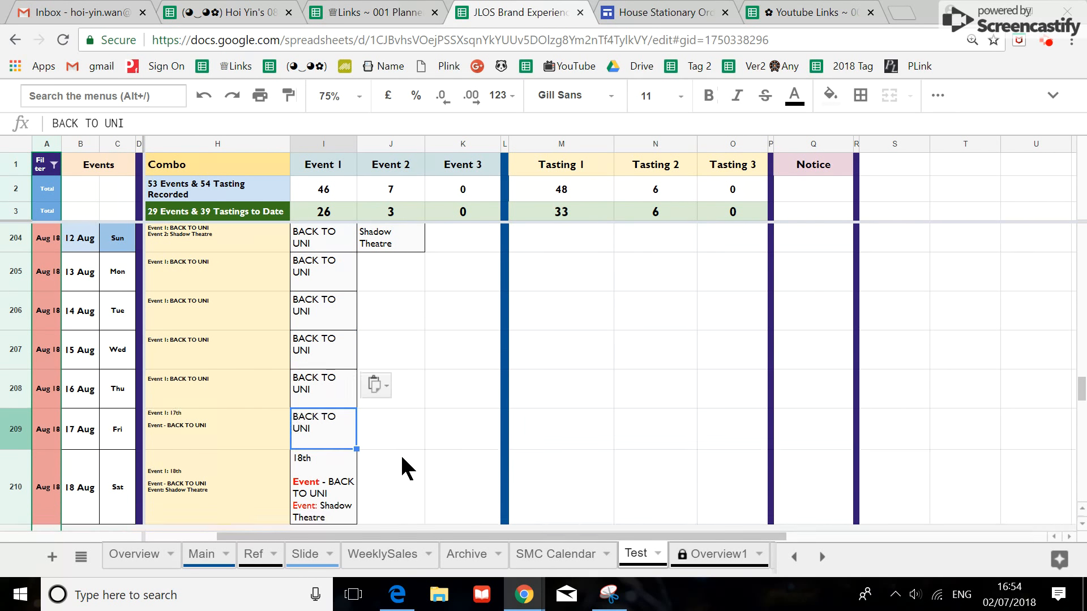
- Enlarge the formula bar and copy "Shadow Theatre" from the 18 Aug Event 1 entry into that day's Event 2 cell
scroll(408, 469, "down", 2)
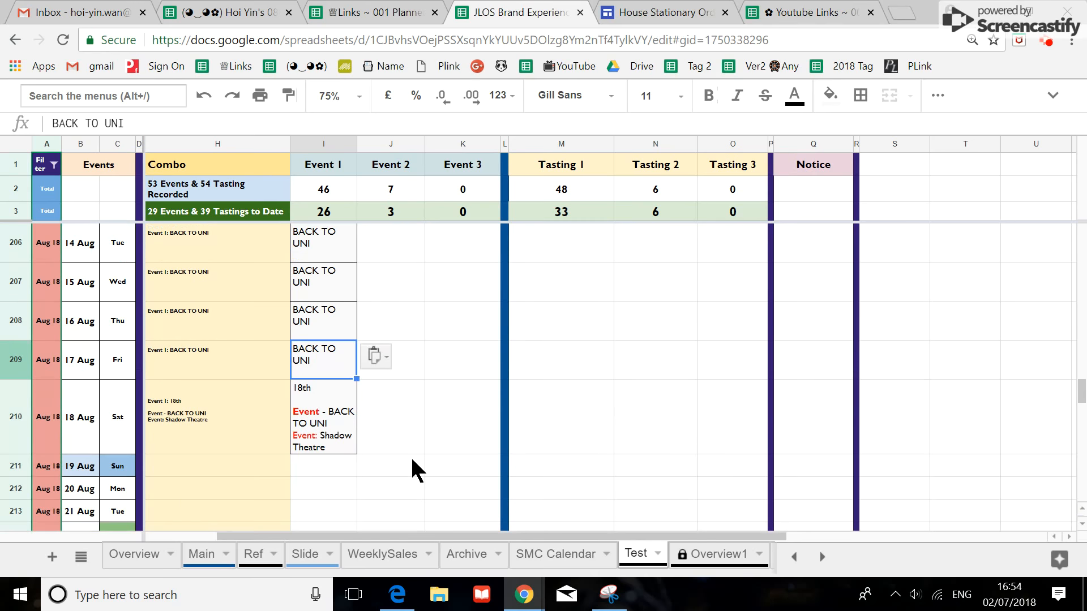
left_click(338, 450)
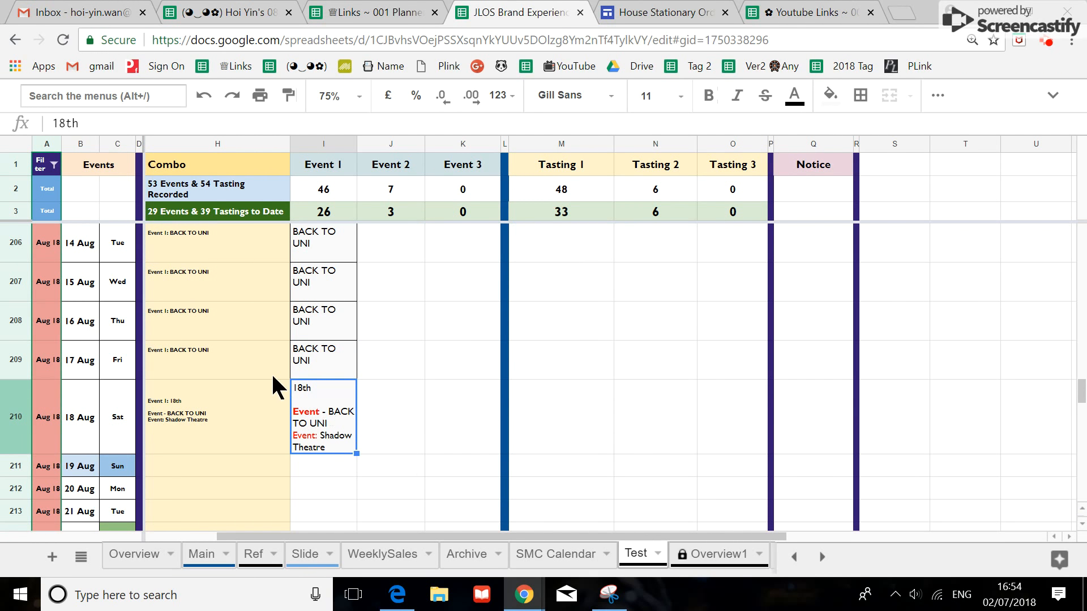
left_click_drag(20, 132, 31, 180)
left_click_drag(98, 160, 197, 162)
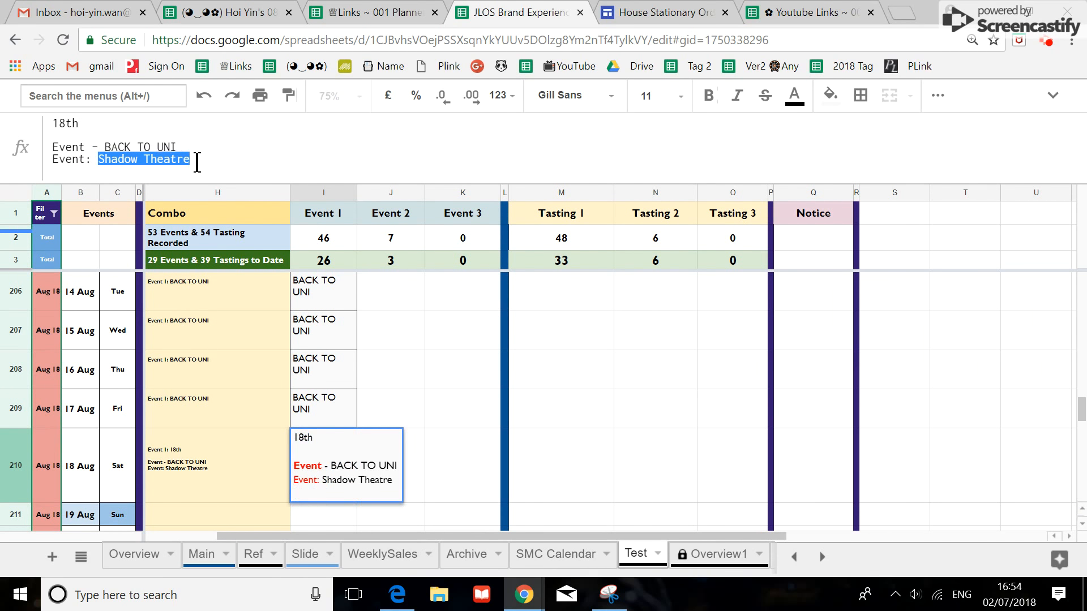
key("ctrl+c")
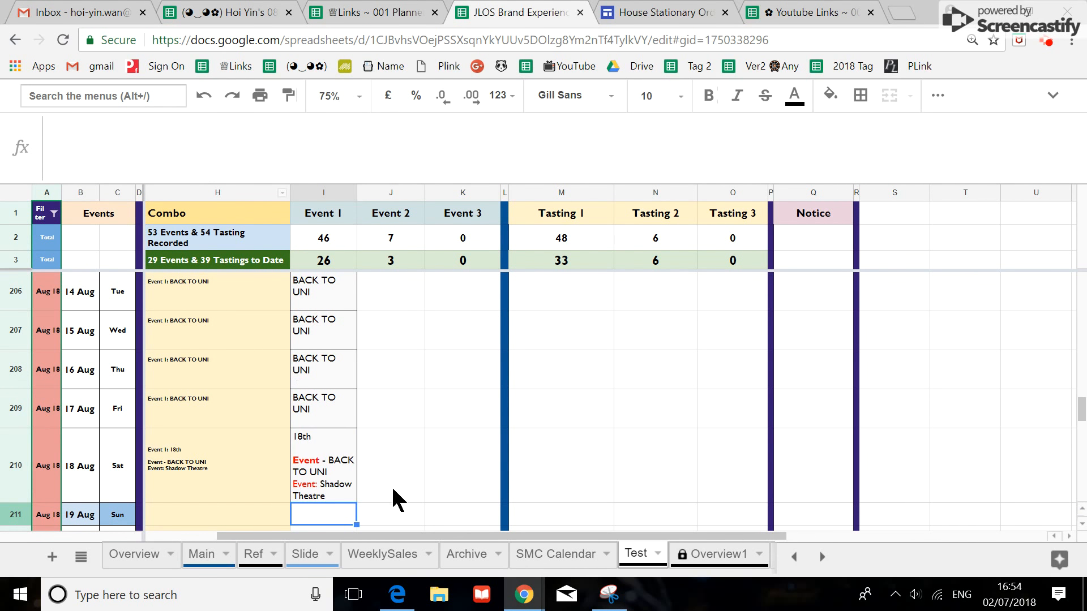
left_click(382, 481)
key("ctrl+v")
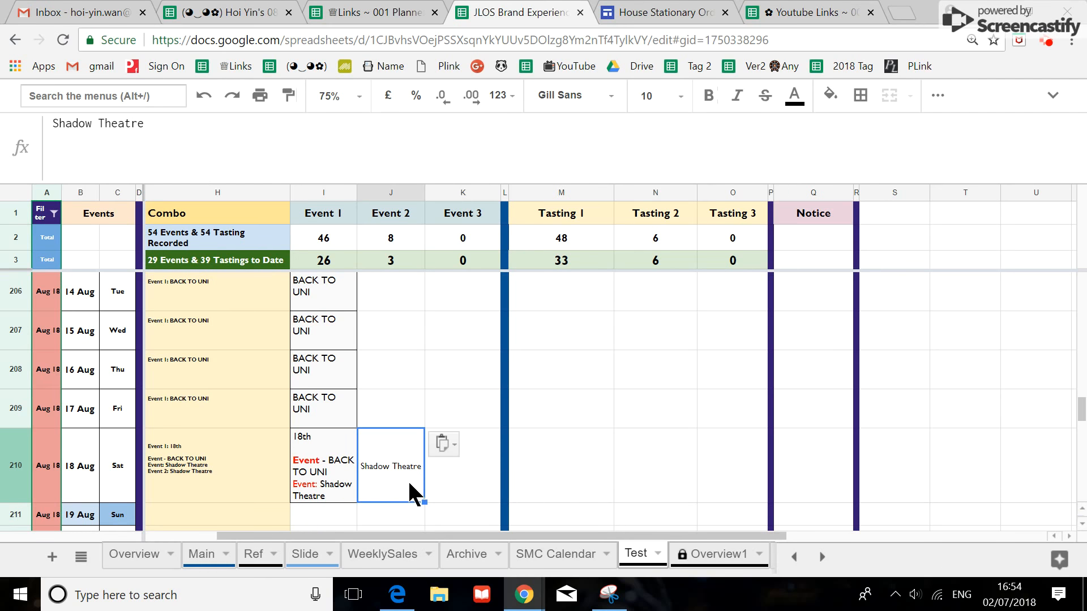
- Trim the 18 Aug Event 1 entry to just "Shadow Theatre"
left_click(333, 490)
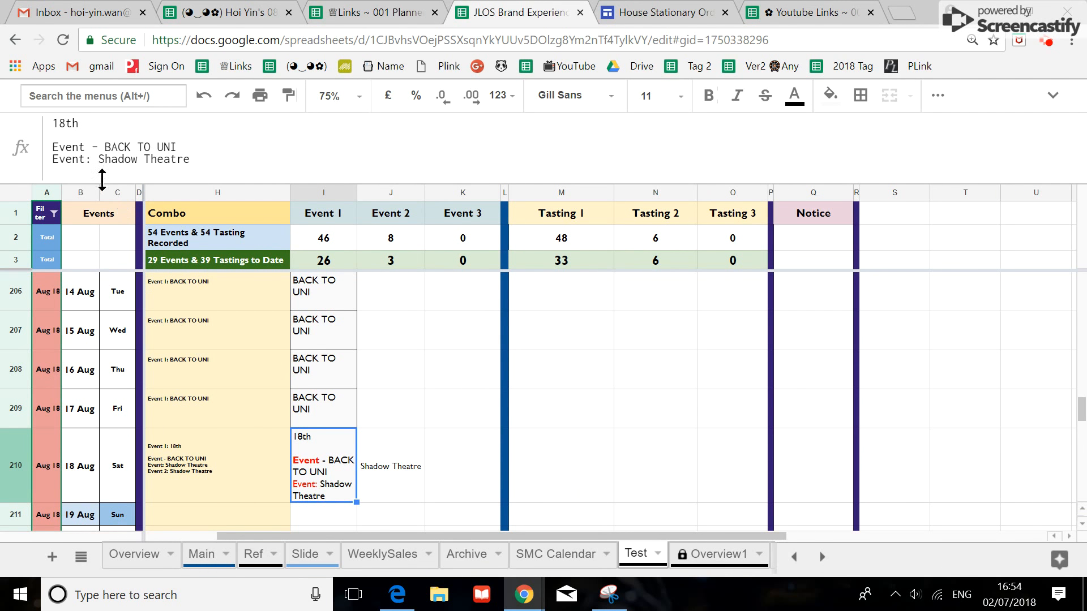
left_click_drag(100, 165, 55, 118)
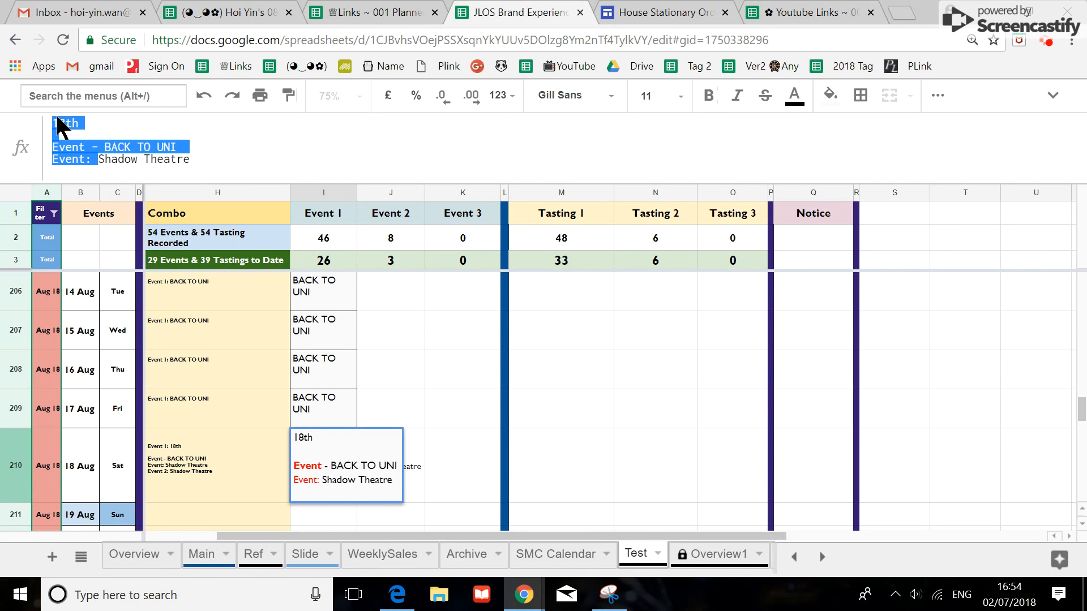
key("BackSpace")
key("Return")
- Review the August entries in the Test sheet's event columns from 10 Aug onwards
scroll(418, 439, "up", 1)
scroll(419, 444, "up", 3)
scroll(419, 445, "down", 4)
scroll(419, 444, "up", 1)
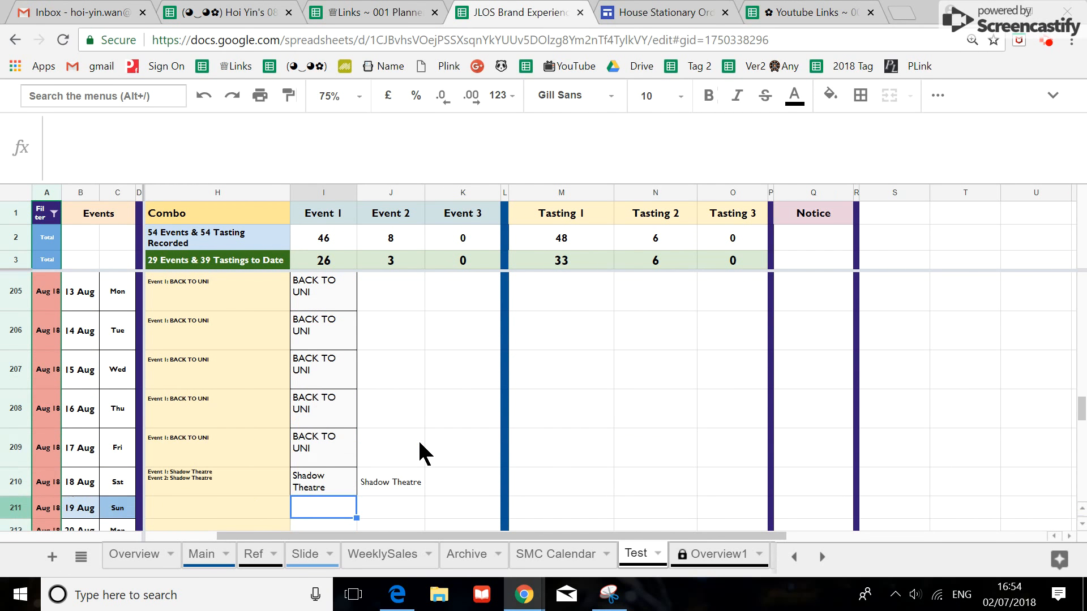
scroll(419, 441, "up", 3)
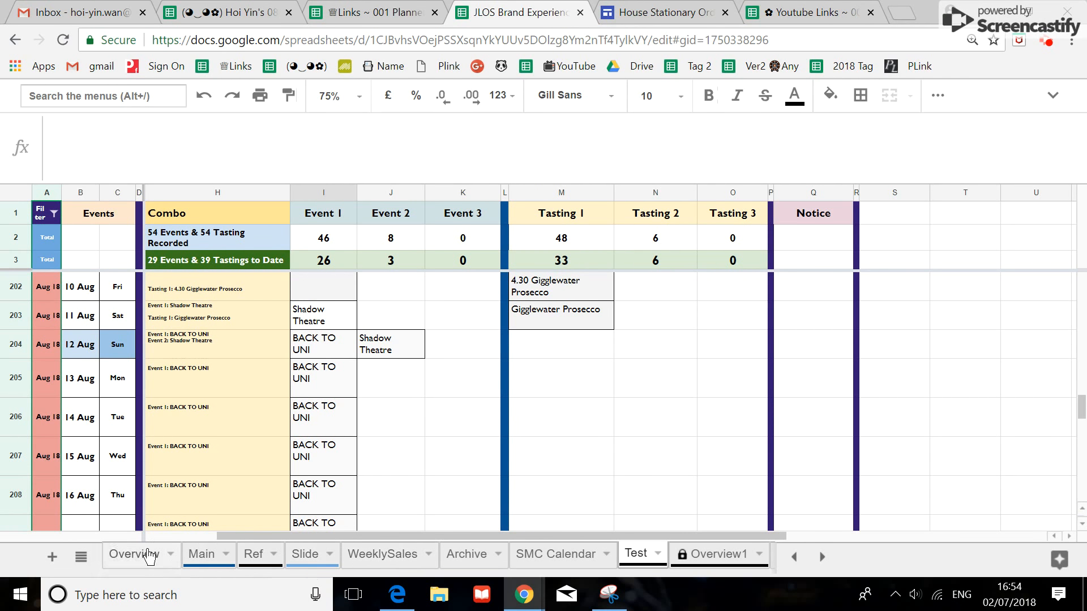
scroll(229, 516, "down", 3)
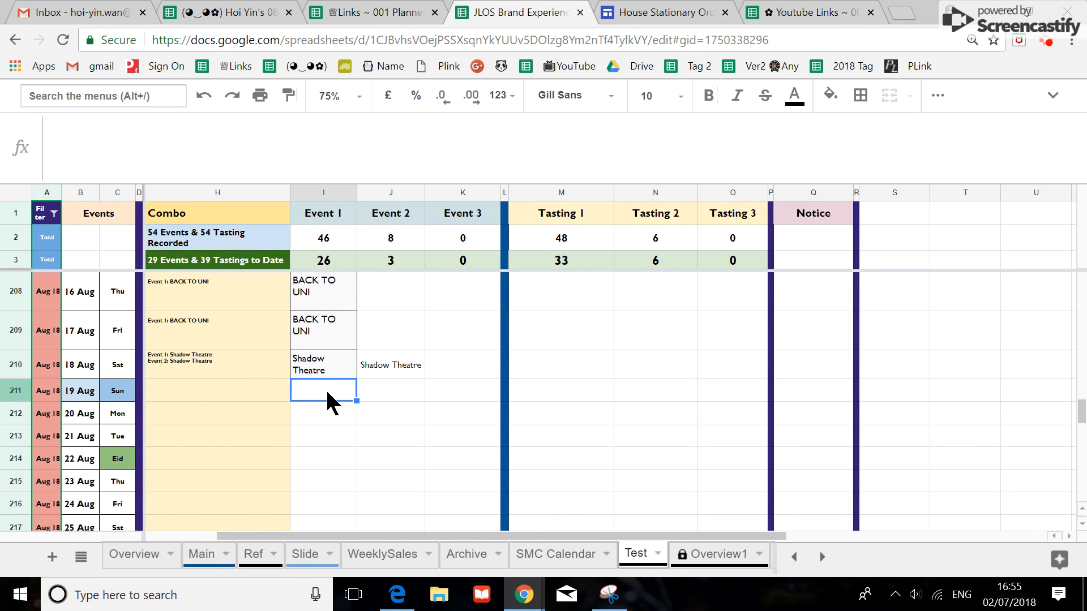
scroll(331, 407, "up", 5)
scroll(340, 484, "down", 3)
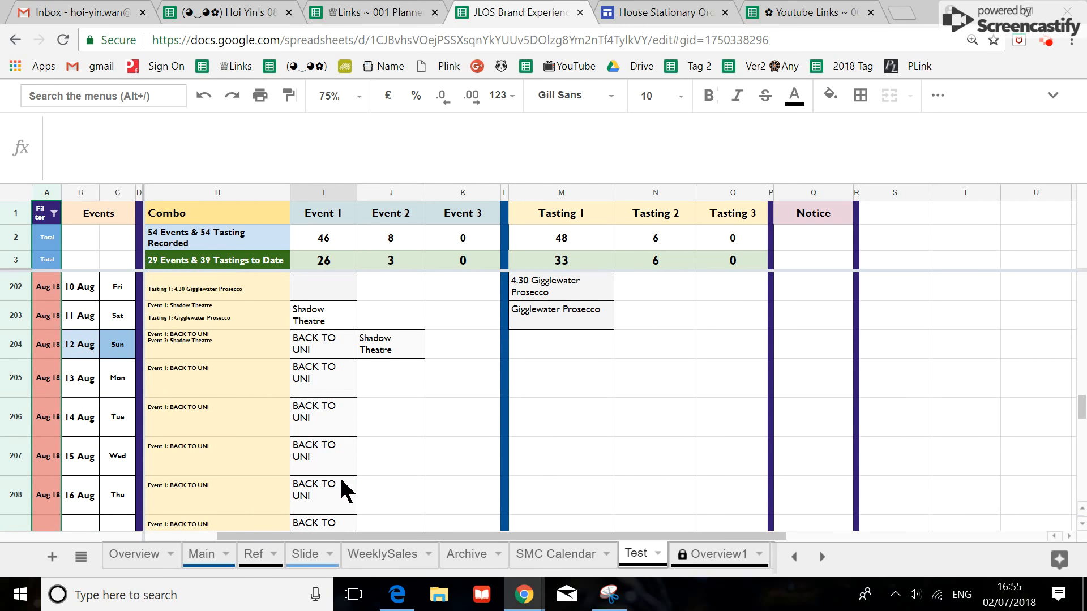
left_click(396, 375)
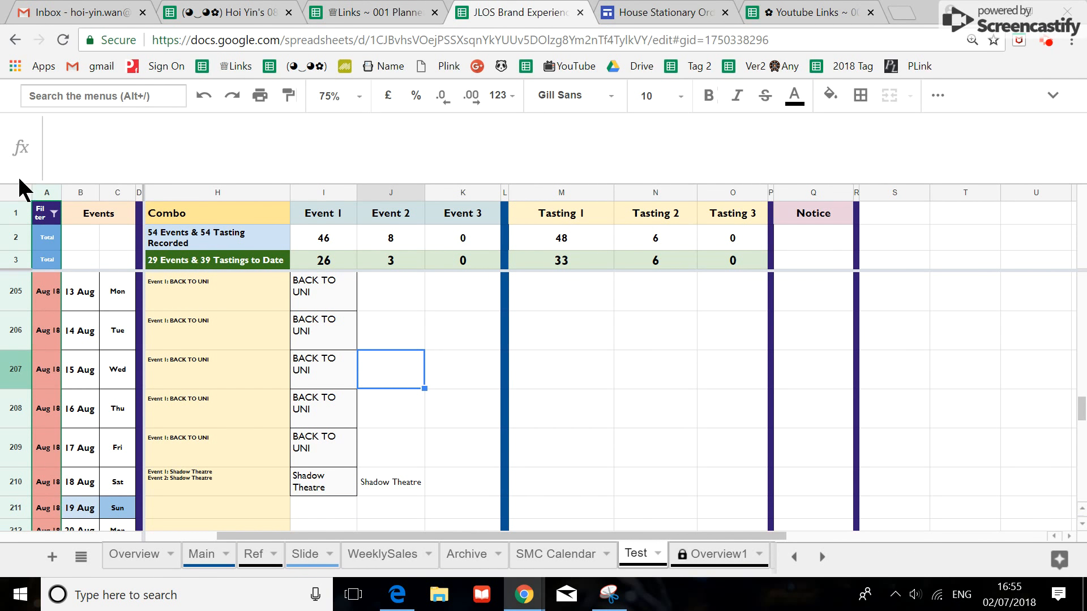
- Reduce the formula bar to a single line and look over the July and August event entries
left_click_drag(20, 181, 20, 134)
scroll(351, 387, "up", 5)
scroll(351, 387, "up", 3)
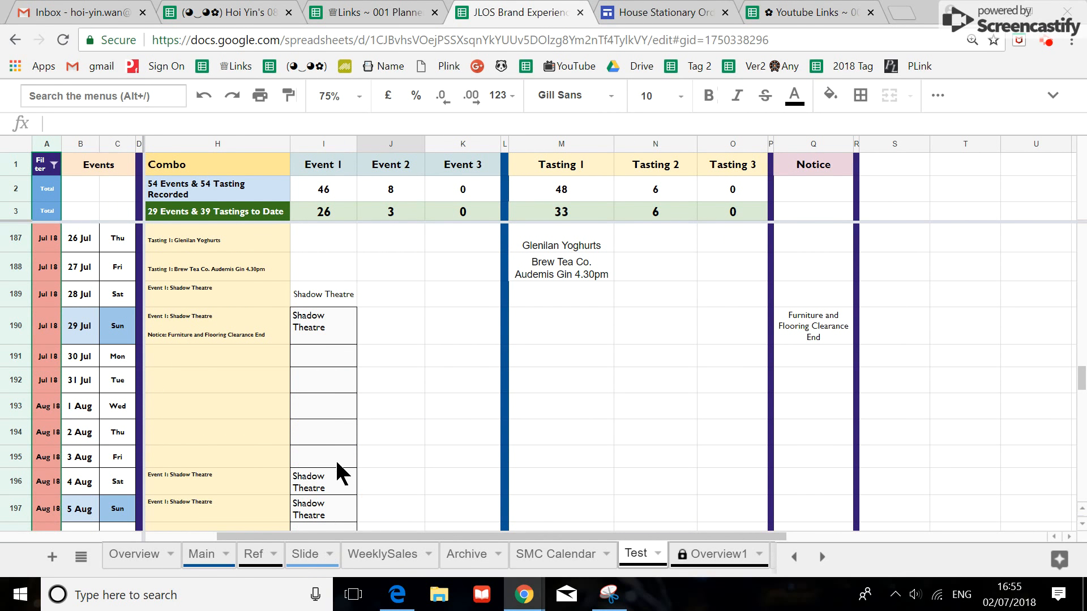
scroll(337, 463, "up", 1)
scroll(335, 459, "down", 5)
scroll(335, 459, "down", 3)
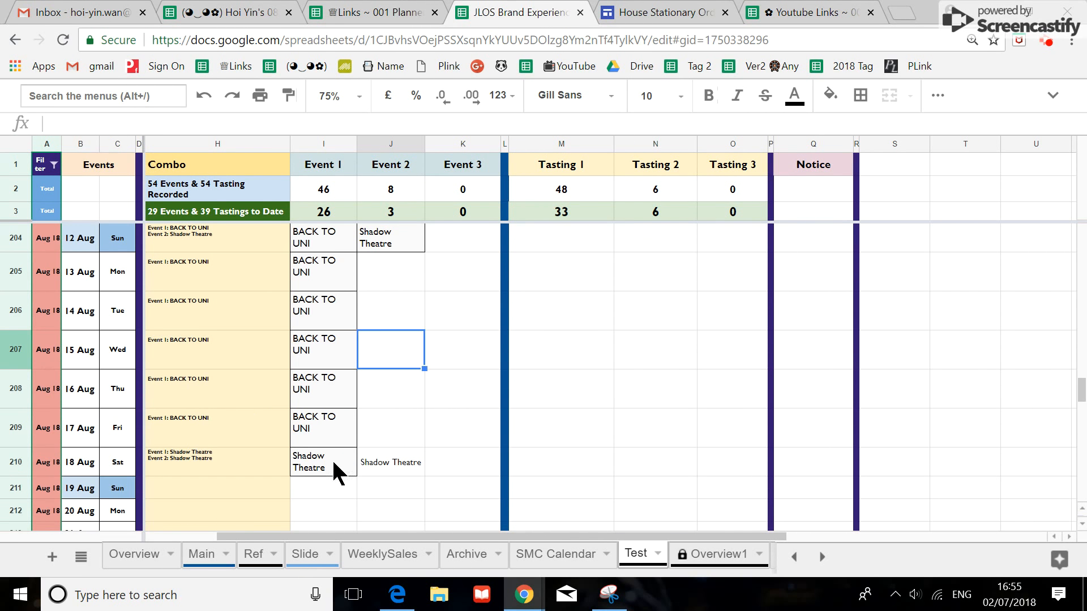
- Try to apply the 22 Jul Event 1 cell's formatting to the Event 1 to Event 3 cells down to 22 Aug with Paint format, and undo it
left_click(332, 472)
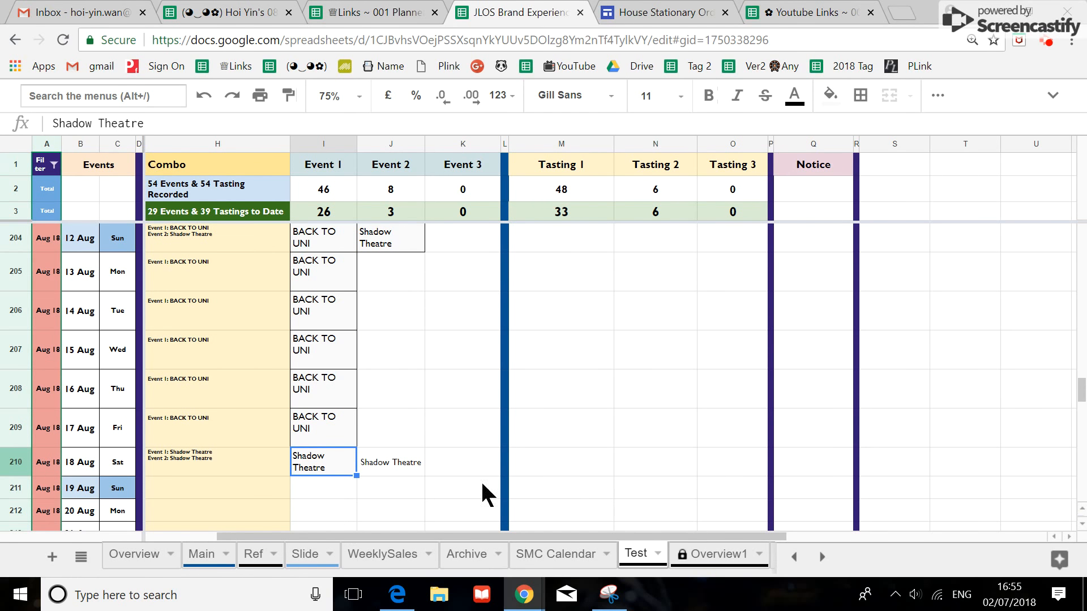
scroll(337, 499, "up", 10)
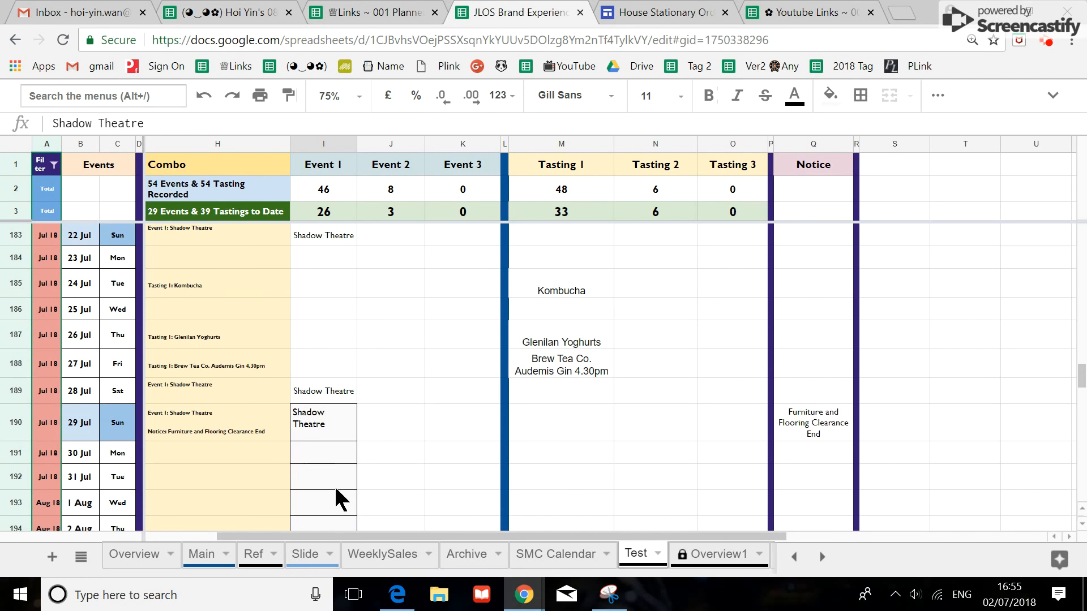
scroll(340, 501, "up", 2)
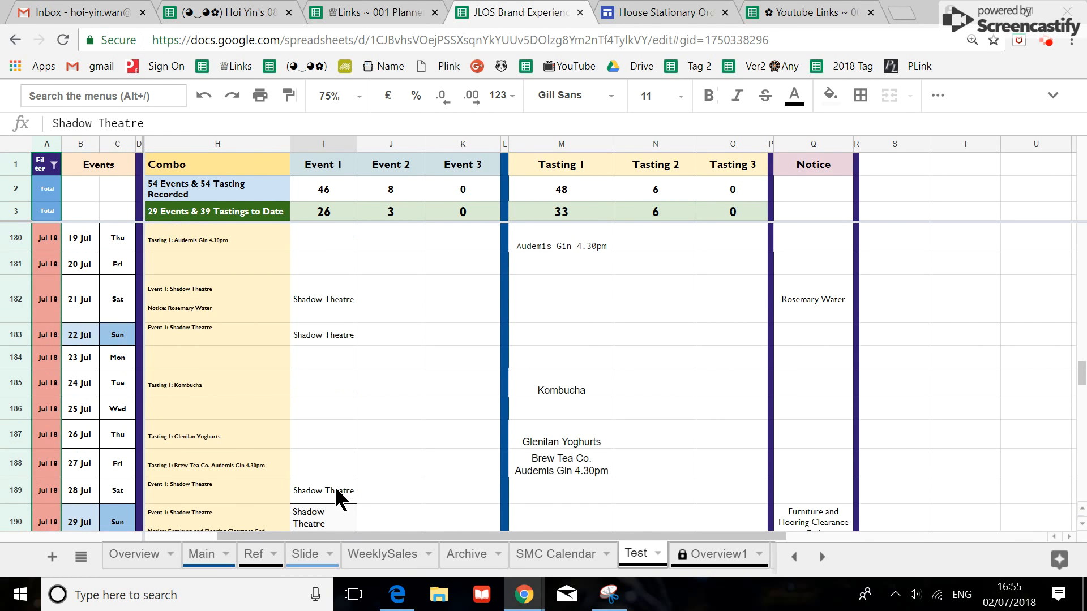
left_click(331, 334)
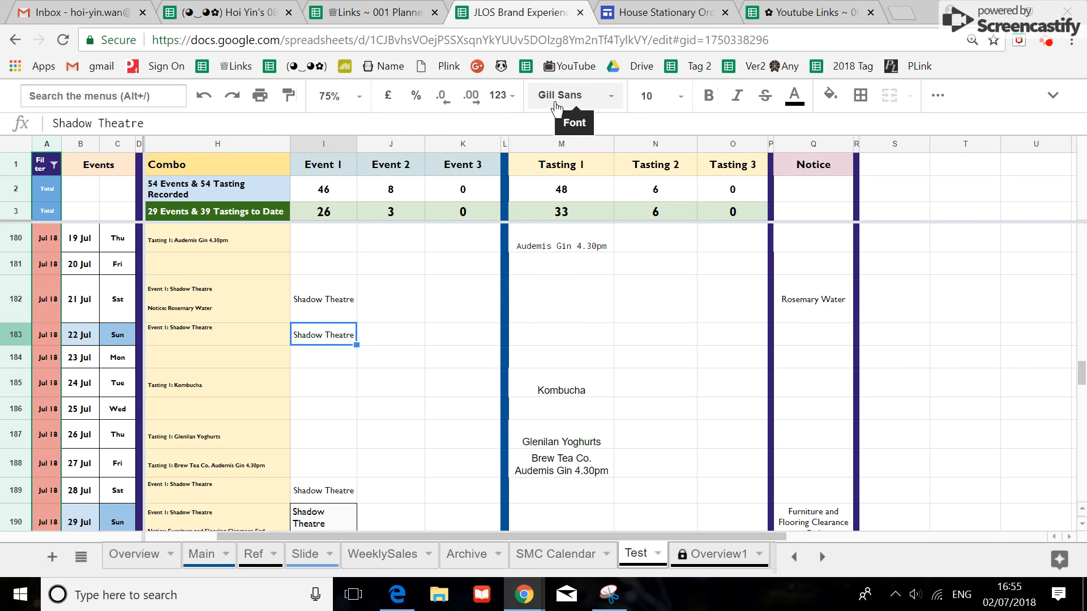
left_click(289, 105)
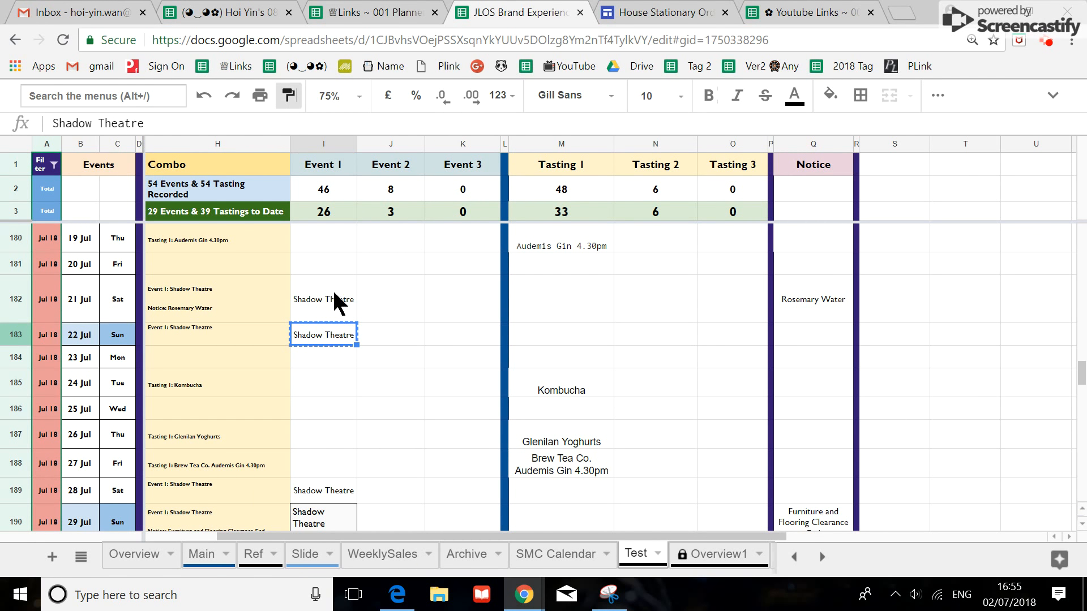
scroll(334, 311, "down", 3)
mouse_move(347, 524)
left_mouse_down()
mouse_move(334, 522)
mouse_move(447, 422)
left_mouse_up()
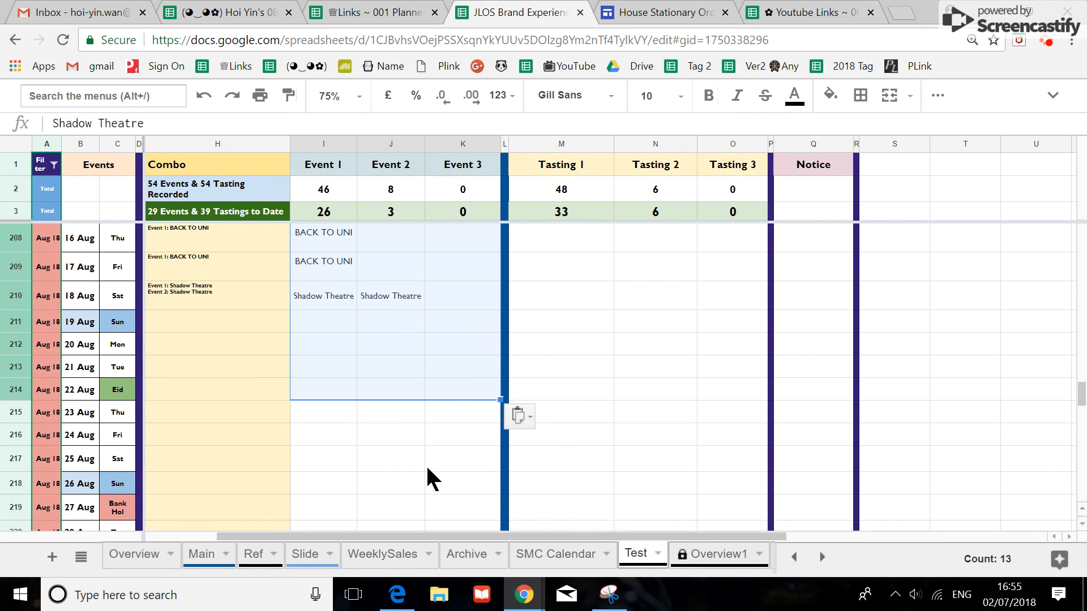
scroll(429, 478, "up", 5)
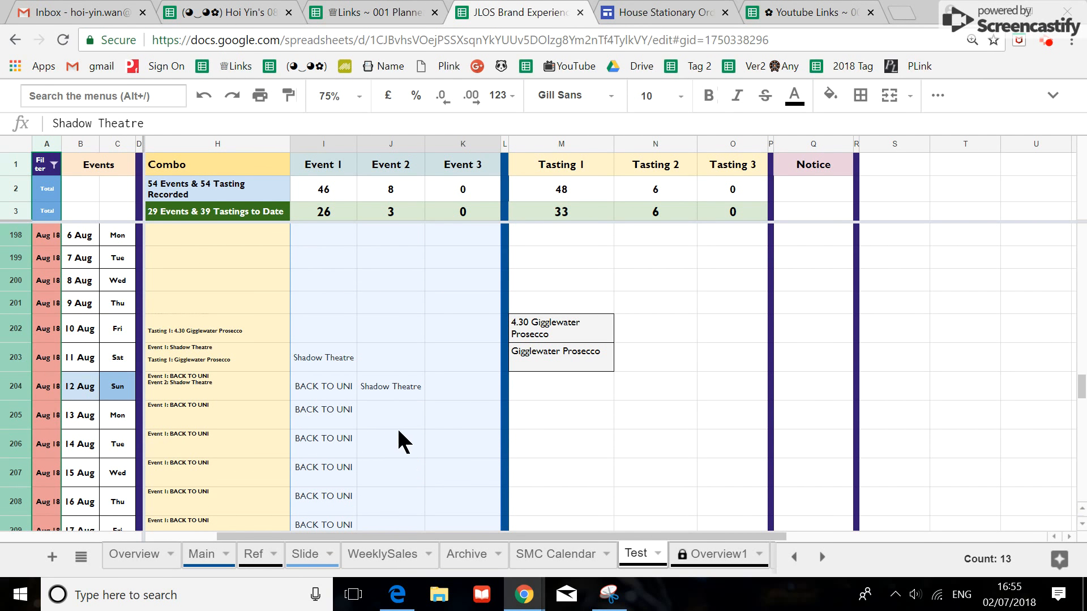
left_click(202, 97)
- Check the Overview calendar for the events planned in the week starting 19th August
scroll(413, 457, "down", 4)
left_click(317, 391)
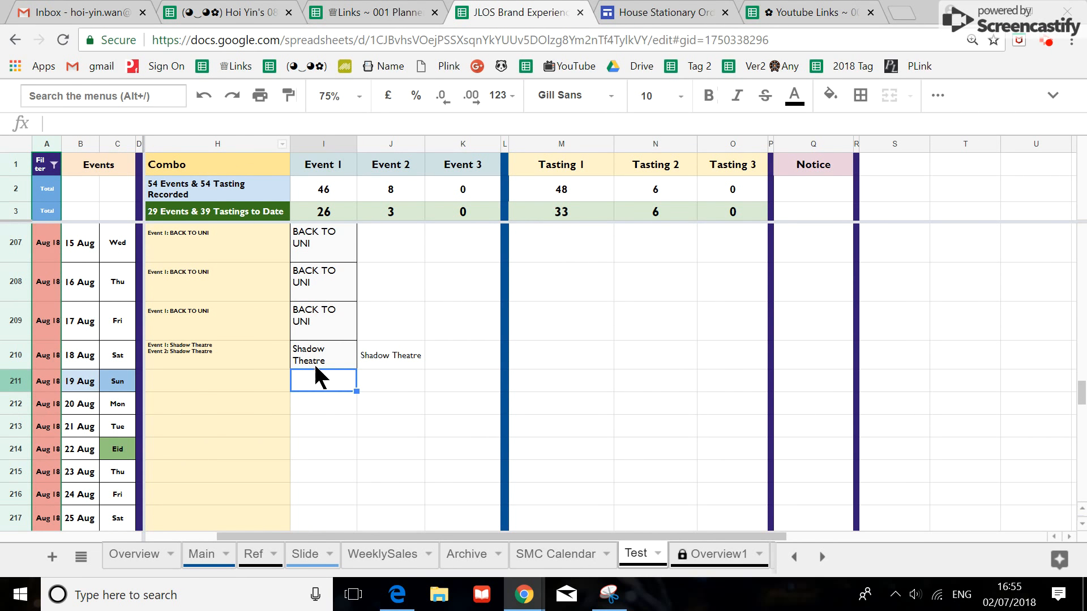
scroll(330, 444, "up", 3)
scroll(330, 459, "down", 2)
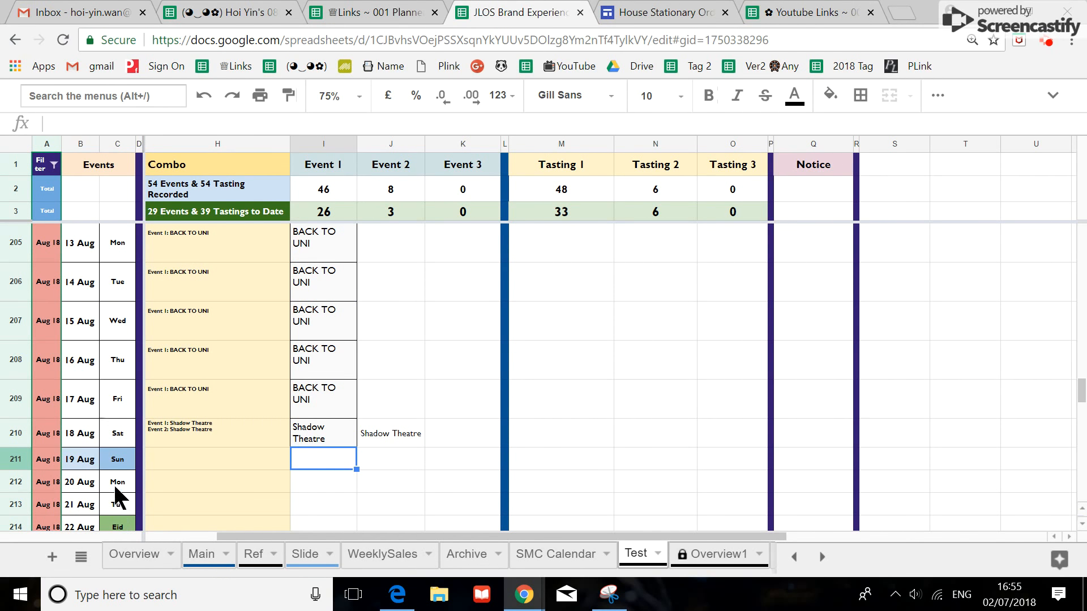
left_click(135, 554)
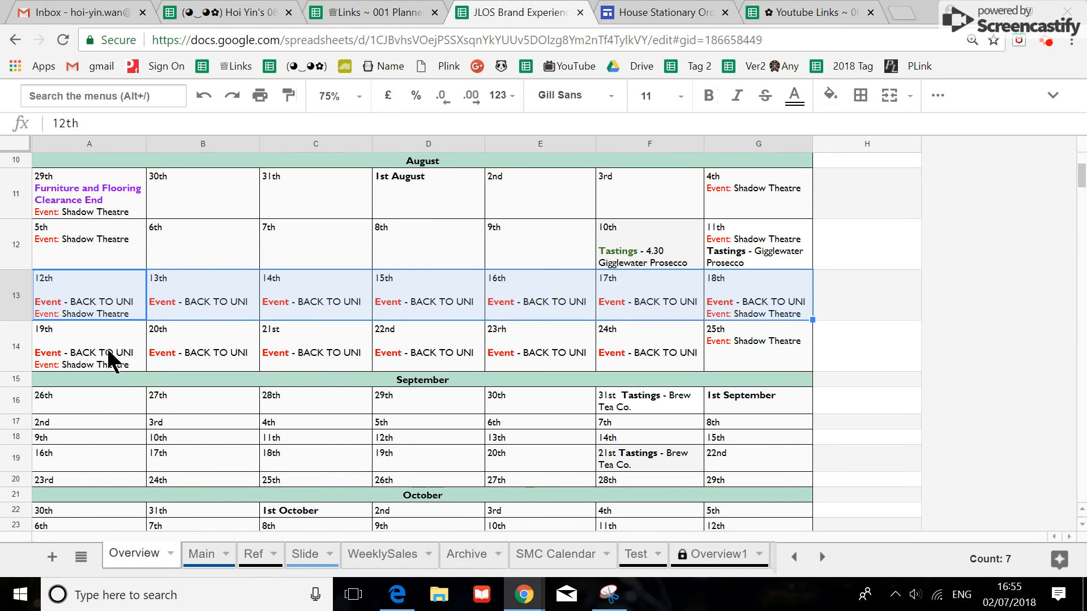
left_click_drag(40, 367, 480, 358)
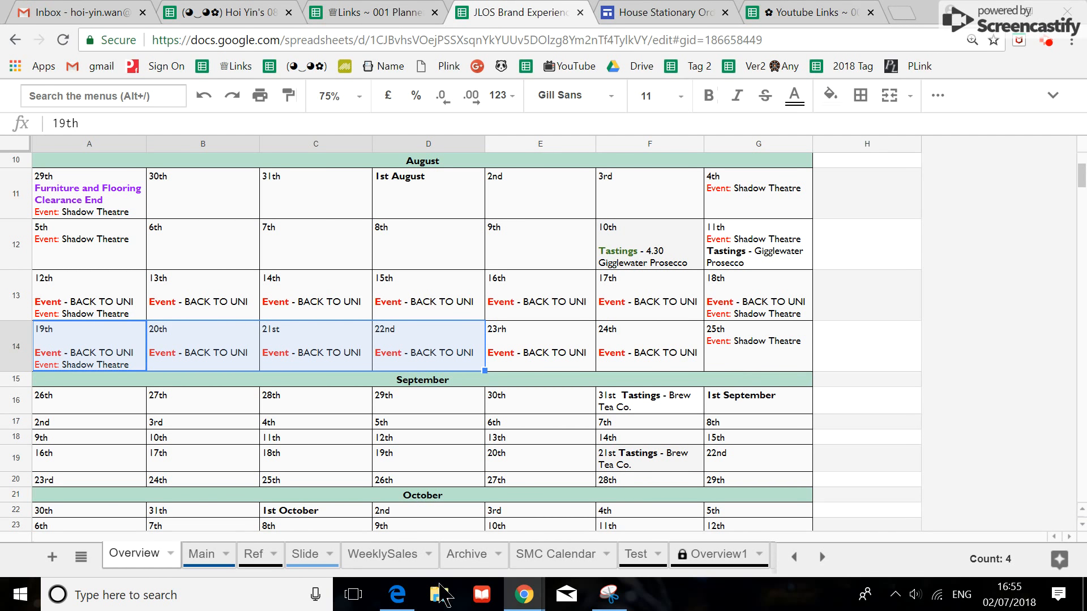
left_click(205, 557)
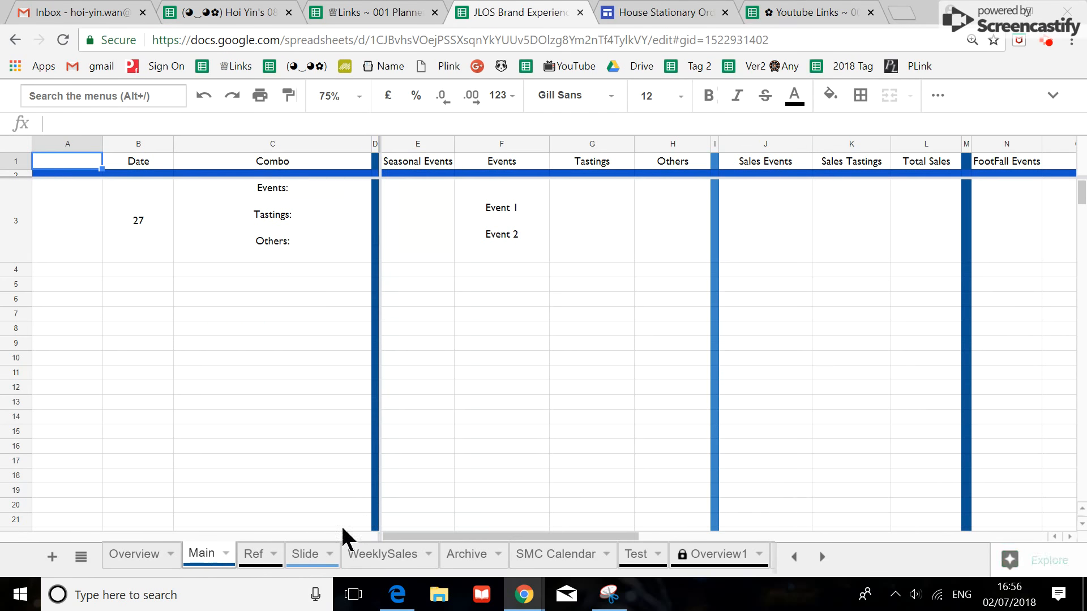
- Copy the 12 to 18 Aug Event 1 and Event 2 entries in the Test sheet and paste them starting at 19 Aug Event 1
left_click(636, 557)
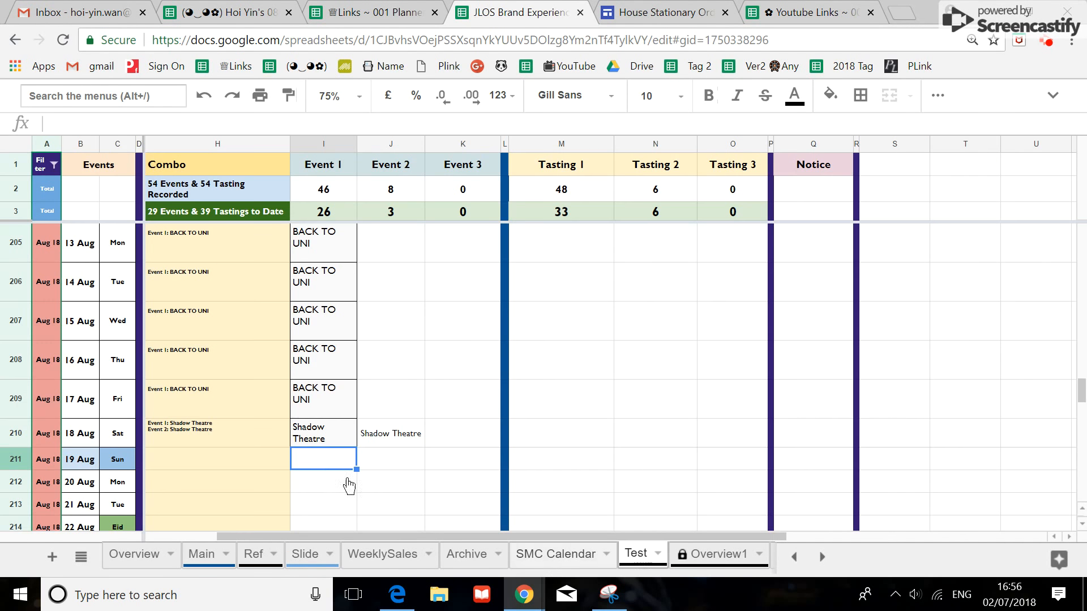
left_click_drag(317, 300, 390, 492)
key("ctrl+c")
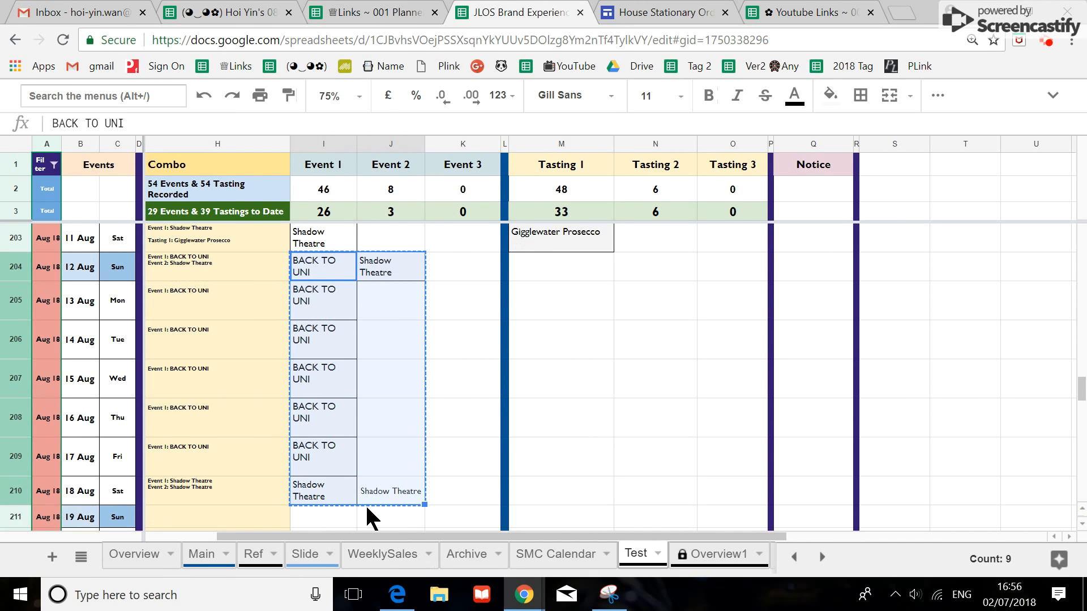
left_click(317, 515)
key("ctrl+v")
scroll(342, 481, "down", 3)
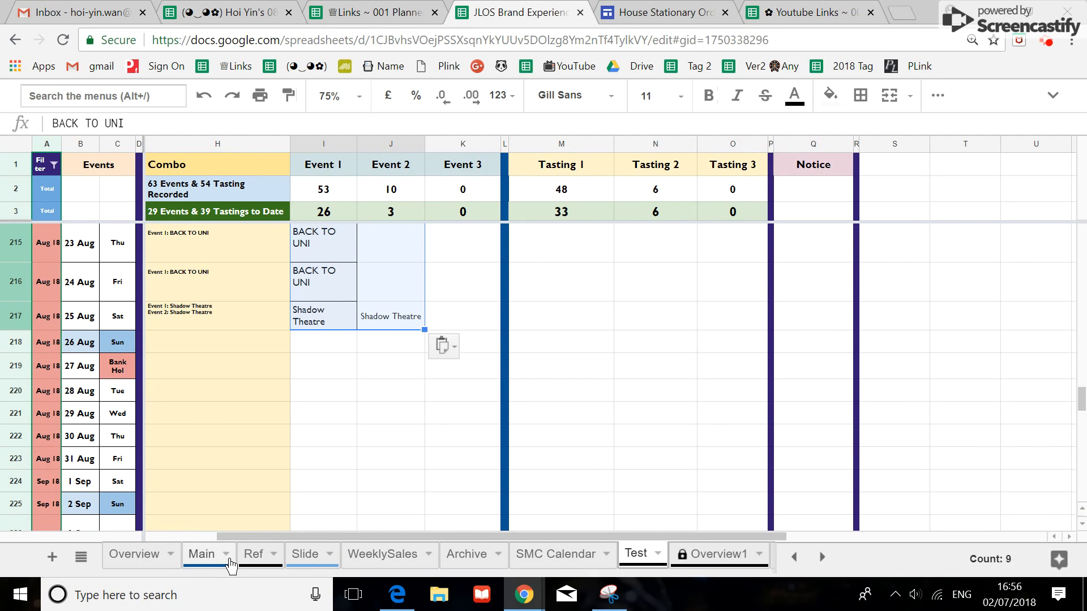
- Copy the Overview calendar's row from 26th August to 1st September and paste it transposed into the Test sheet from 26 Aug Event 1 down
left_click(207, 557)
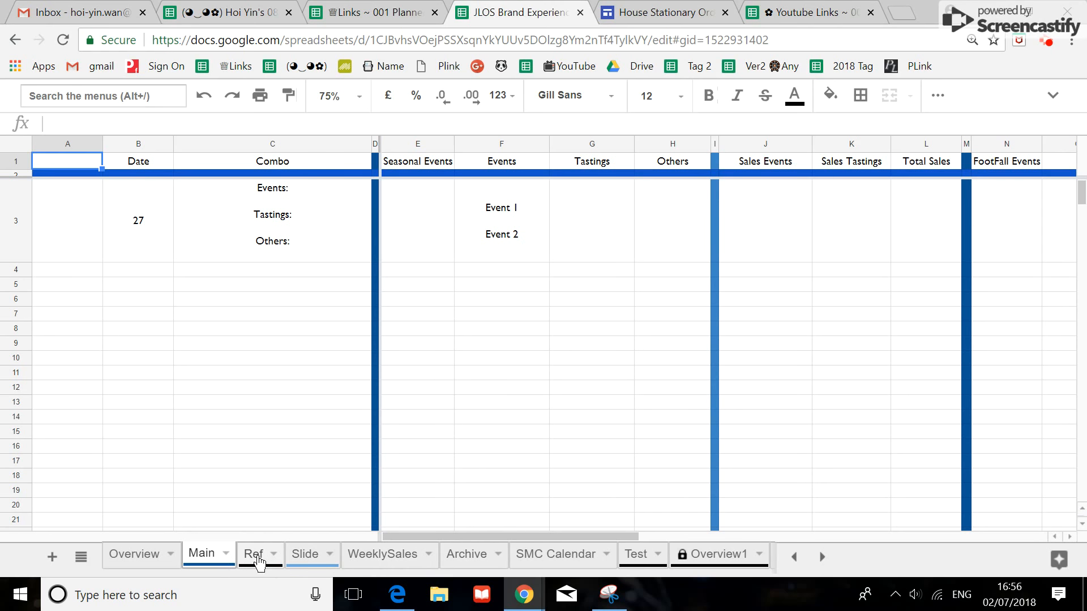
left_click(150, 558)
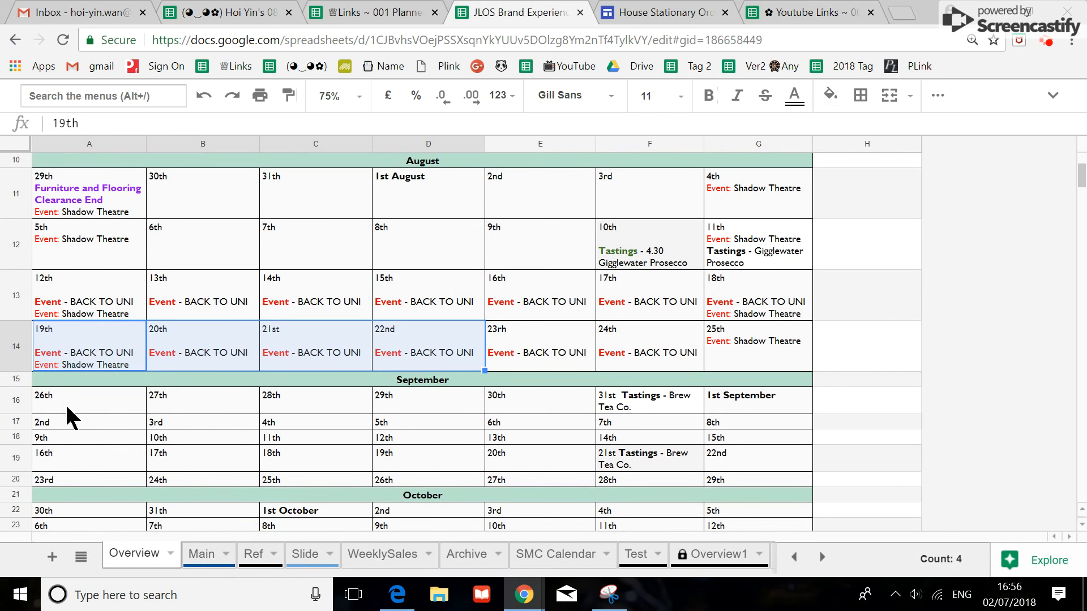
left_click_drag(42, 396, 749, 391)
key("ctrl+c")
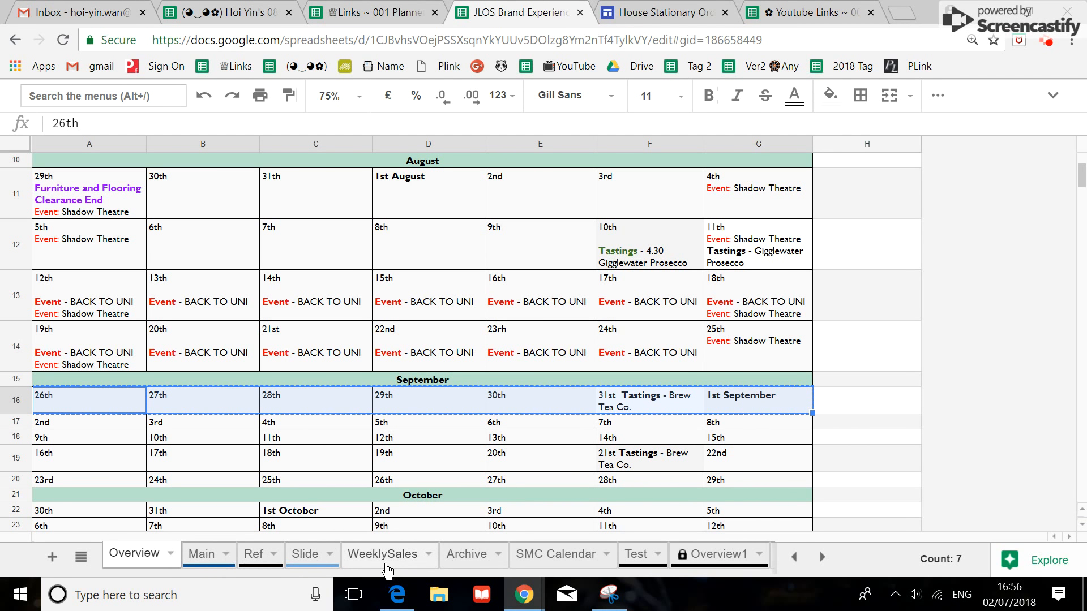
left_click(635, 555)
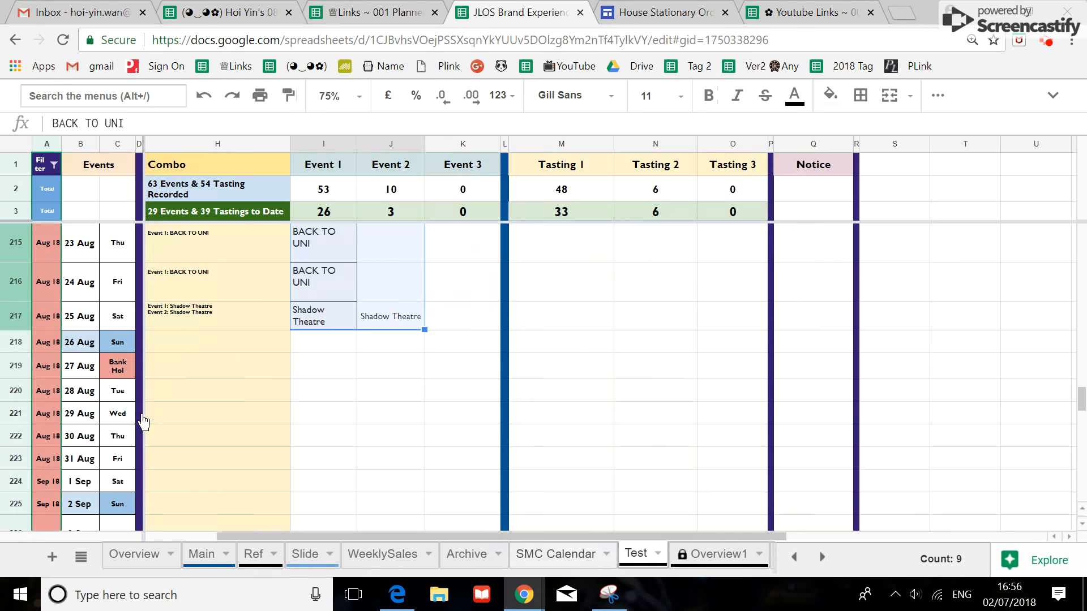
left_click(330, 335)
right_click(329, 336)
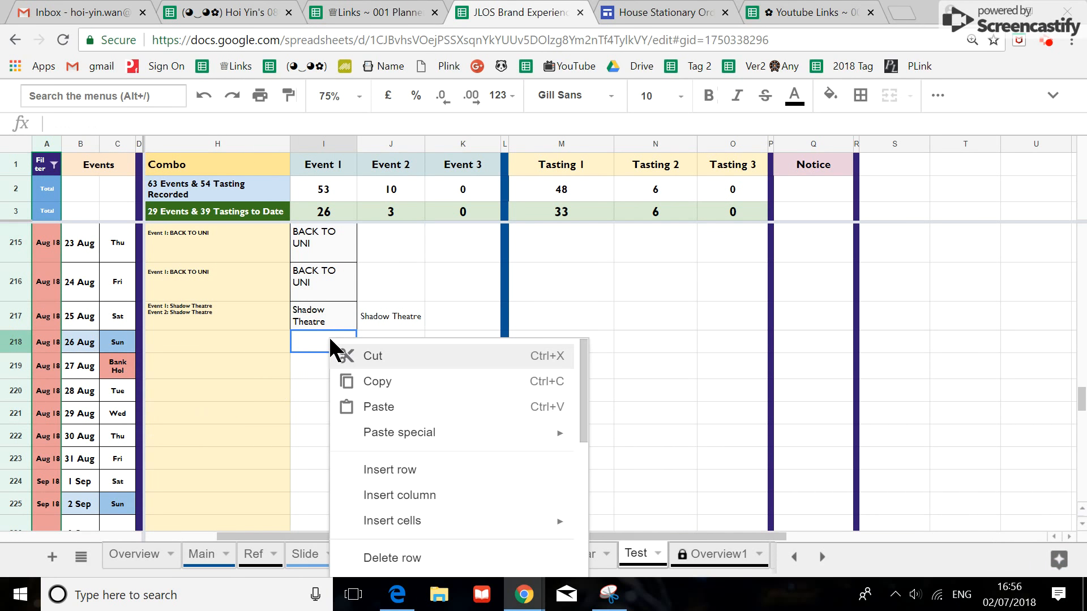
mouse_move(351, 435)
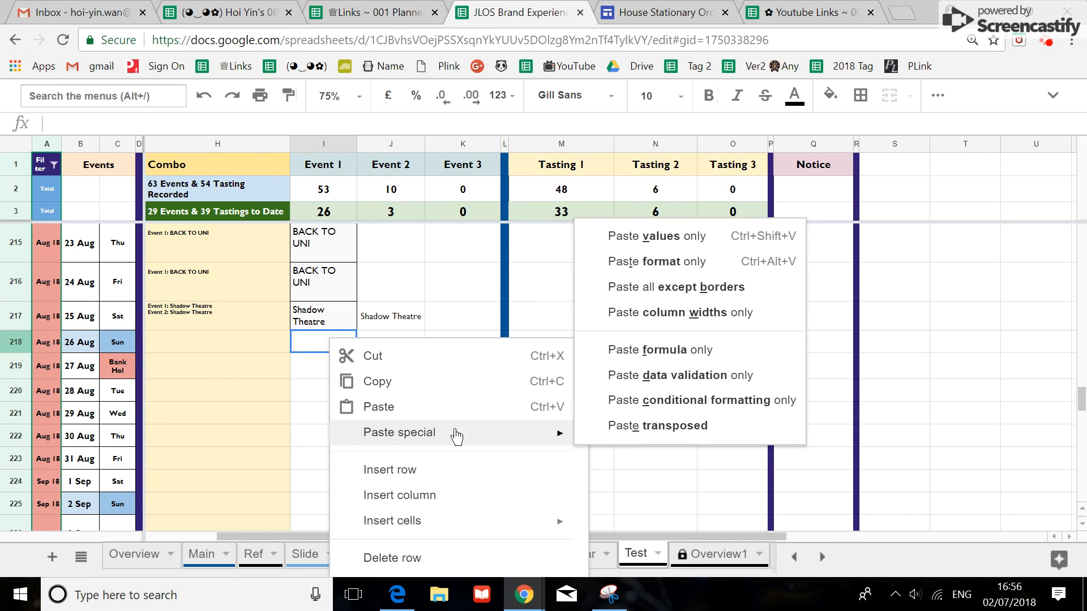
left_click(662, 433)
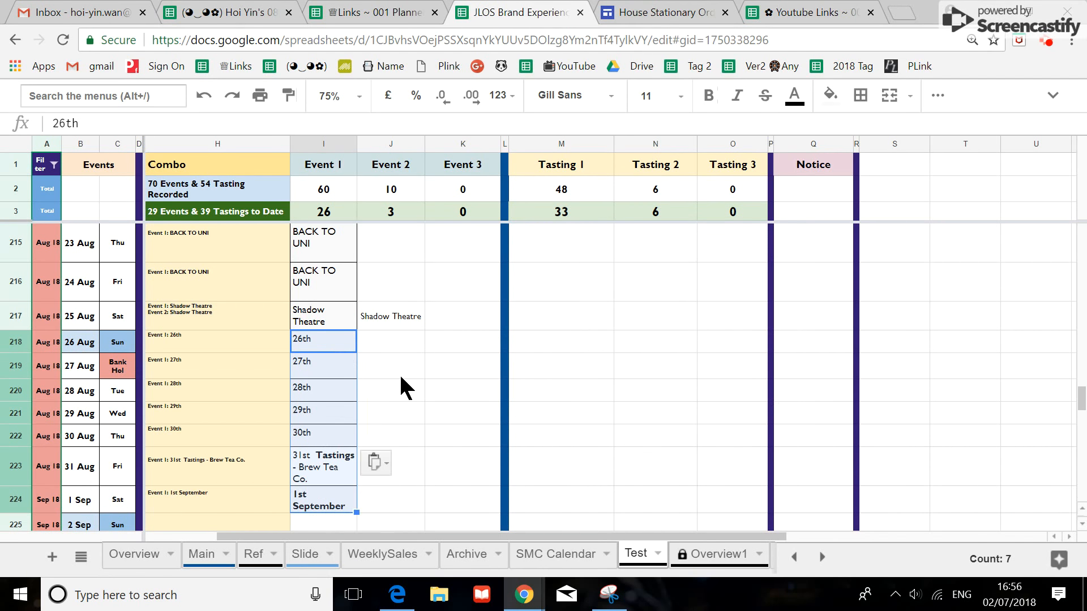
- Clear the pasted date-only entries in the Event 1 cells from 26 Aug to 30 Aug
scroll(399, 372, "down", 1)
left_click(393, 339)
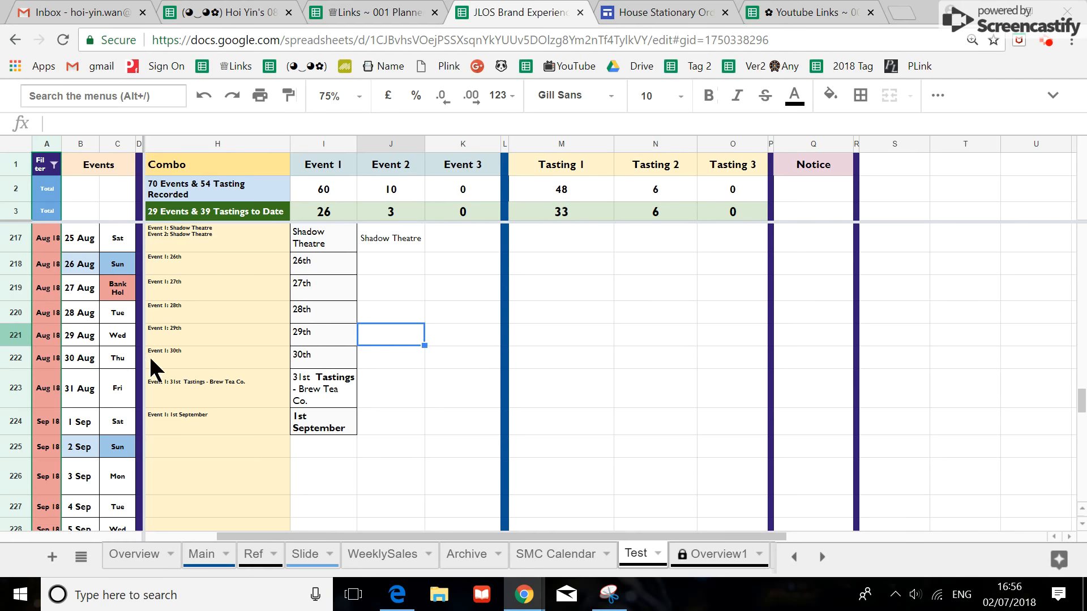
left_click_drag(328, 269, 321, 362)
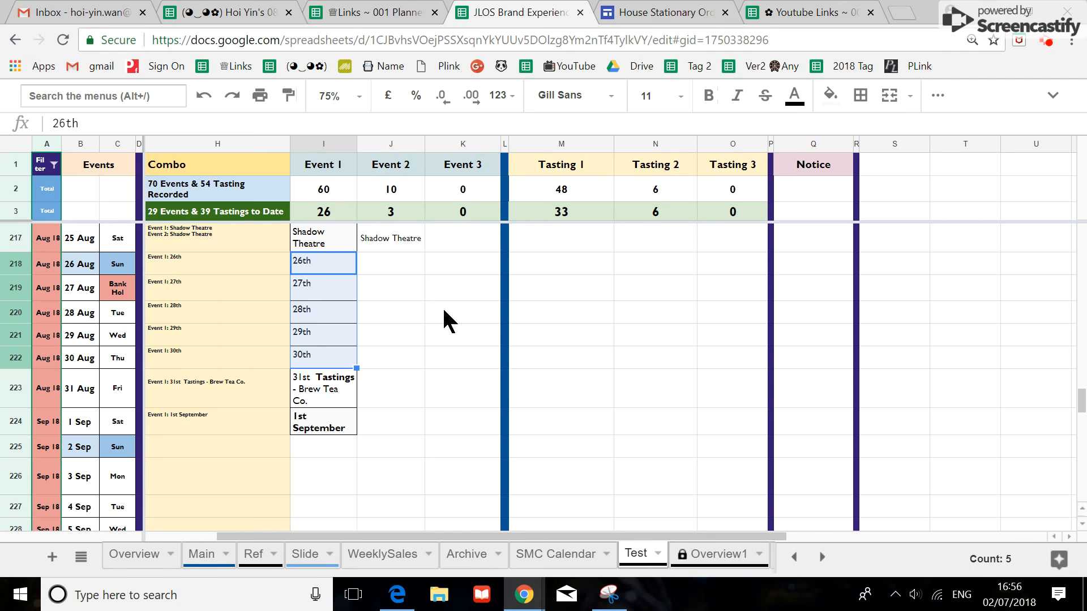
key("Delete")
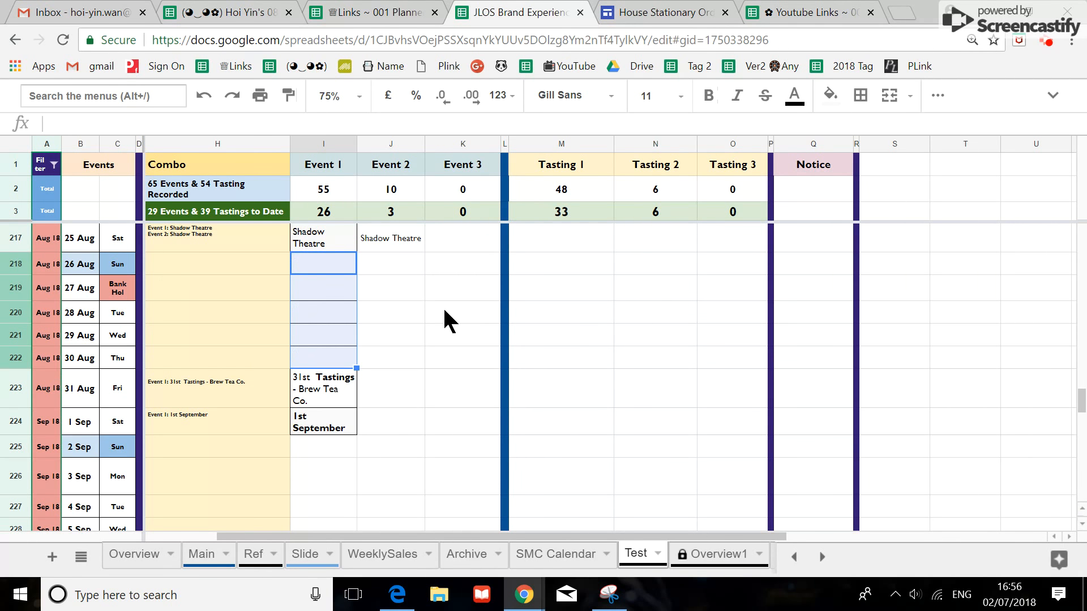
left_click(337, 396)
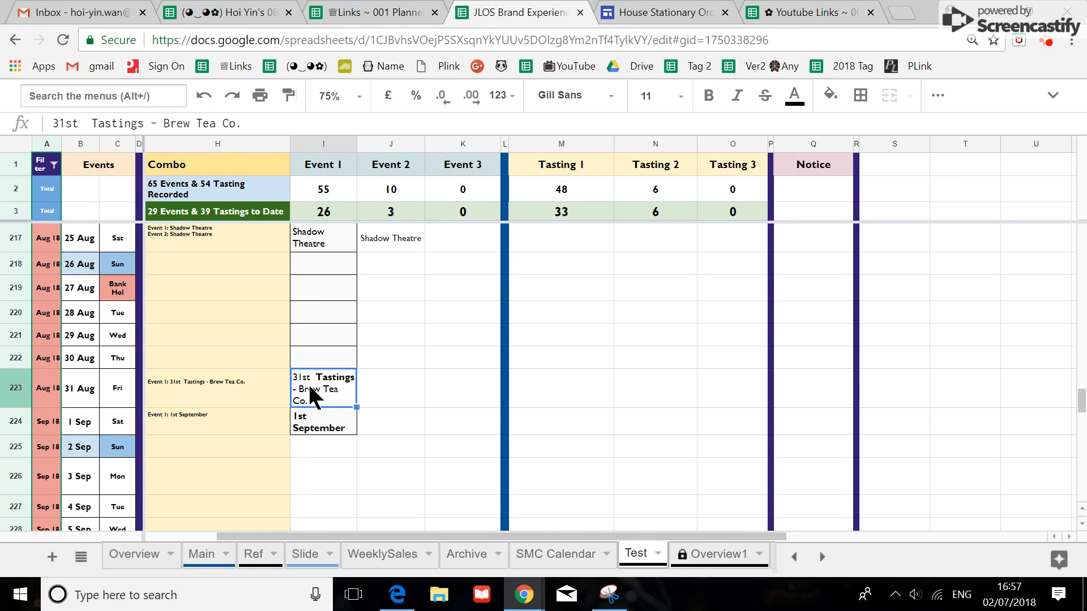
left_click(323, 260)
left_click(324, 286)
left_click(325, 310)
left_click(325, 334)
left_click(325, 354)
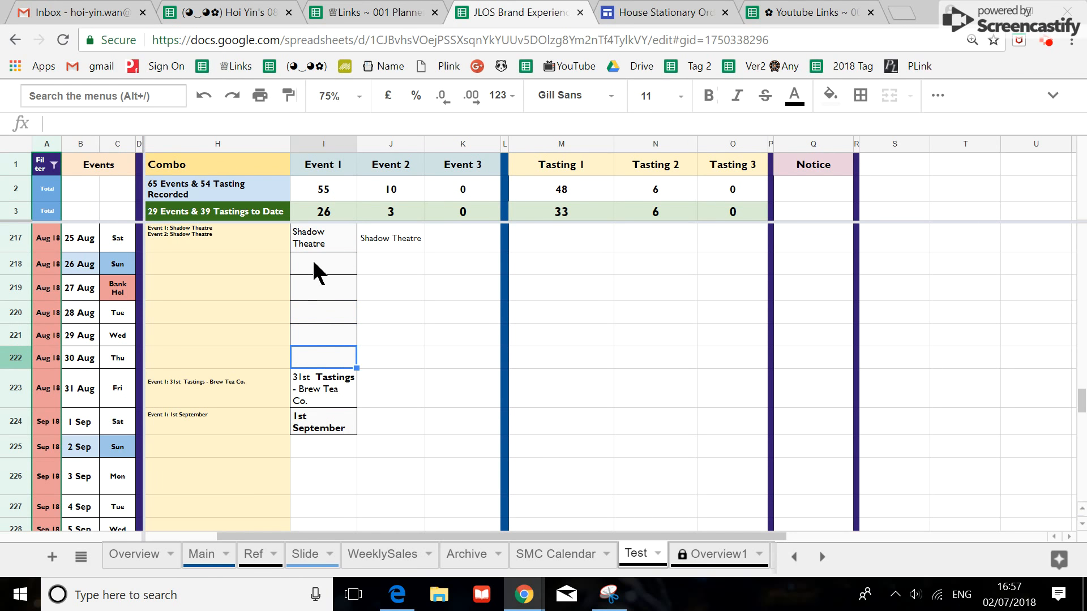
- Move the 31 Aug tasting entry from the Event 1 cell to the Tasting 1 cell of the same day
left_click(319, 395)
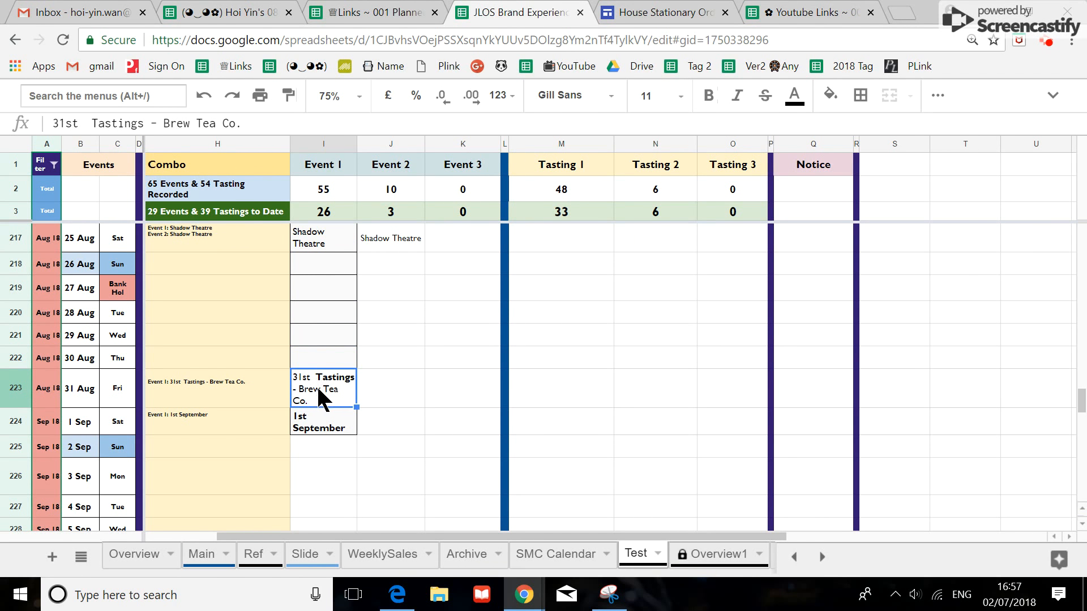
left_click(546, 388)
key("ctrl+v")
left_click(323, 388)
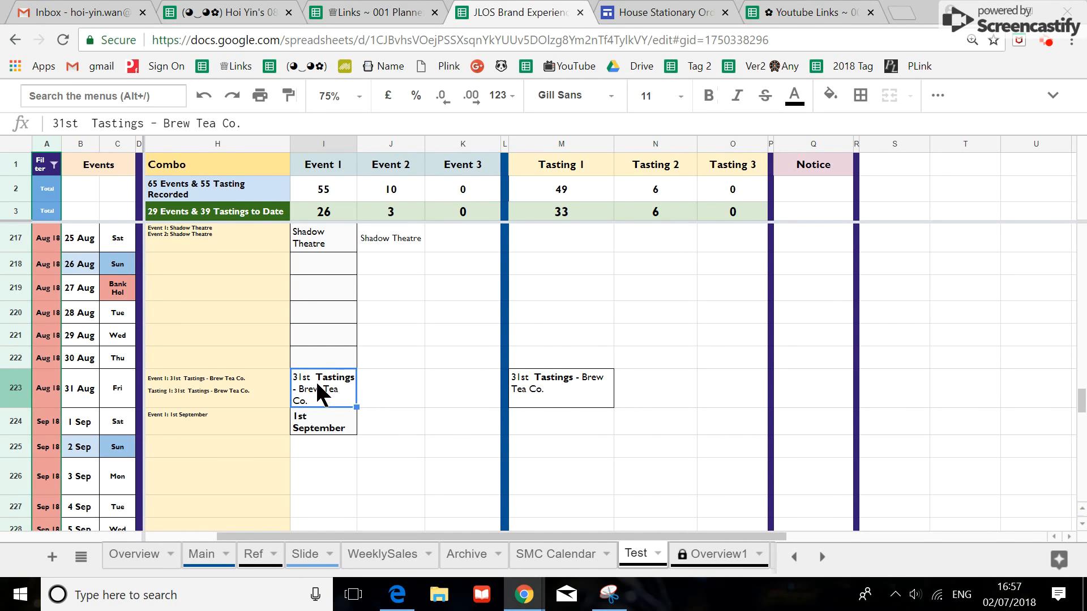
- Remove the date and "Tastings -" prefix from the 31 Aug Tasting 1 entry, leaving only "Brew Tea Co."
left_click(553, 388)
left_click_drag(160, 128, 3, 116)
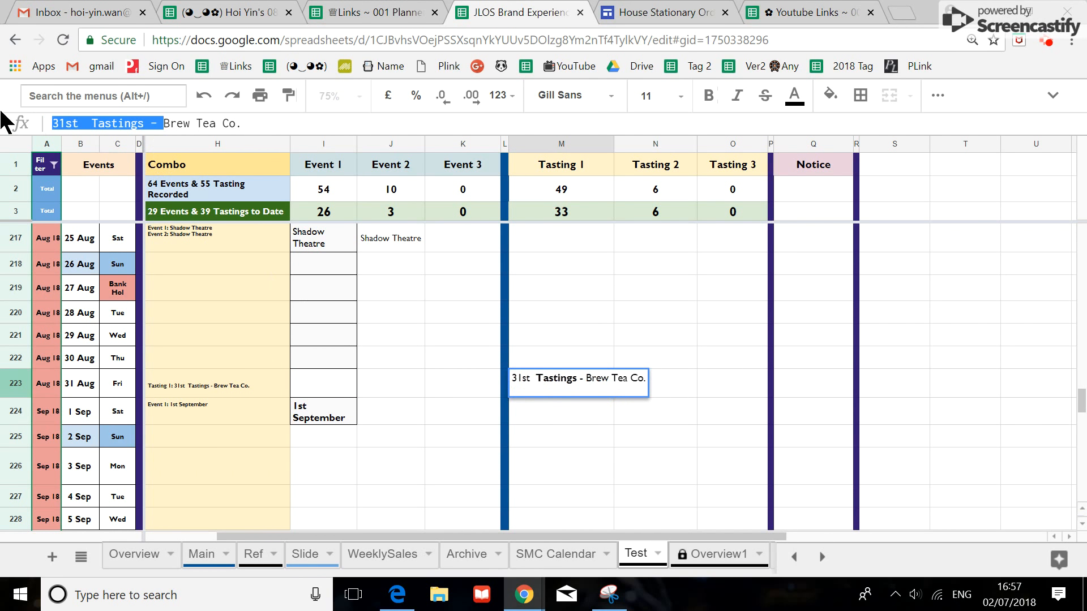
key("BackSpace")
key("Return")
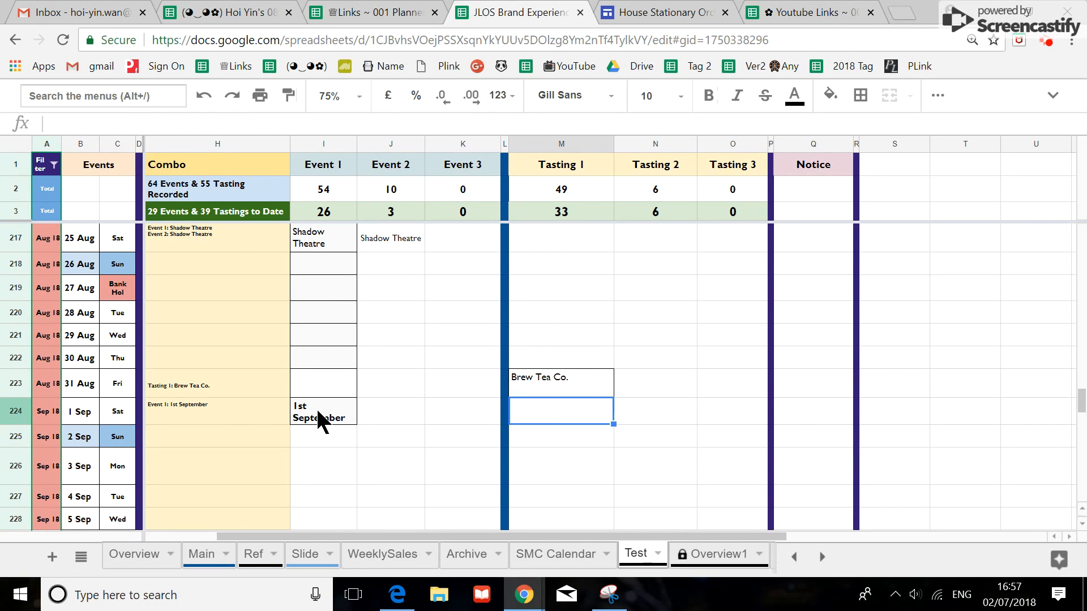
- Clear the "1st September" text from the 1 Sep Event 1 cell
left_click(317, 411)
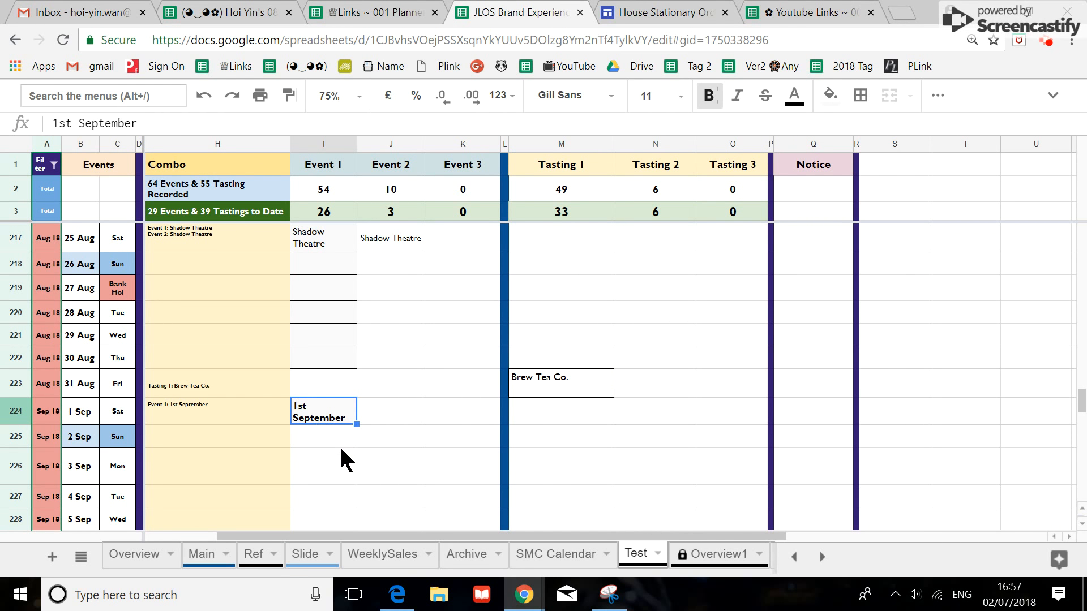
key("Delete")
left_click(372, 429)
- Examine the 6 Jul Tasting 1 entry that combines several tastings at 125% zoom, and return the sheet to 75%
scroll(446, 448, "up", 12)
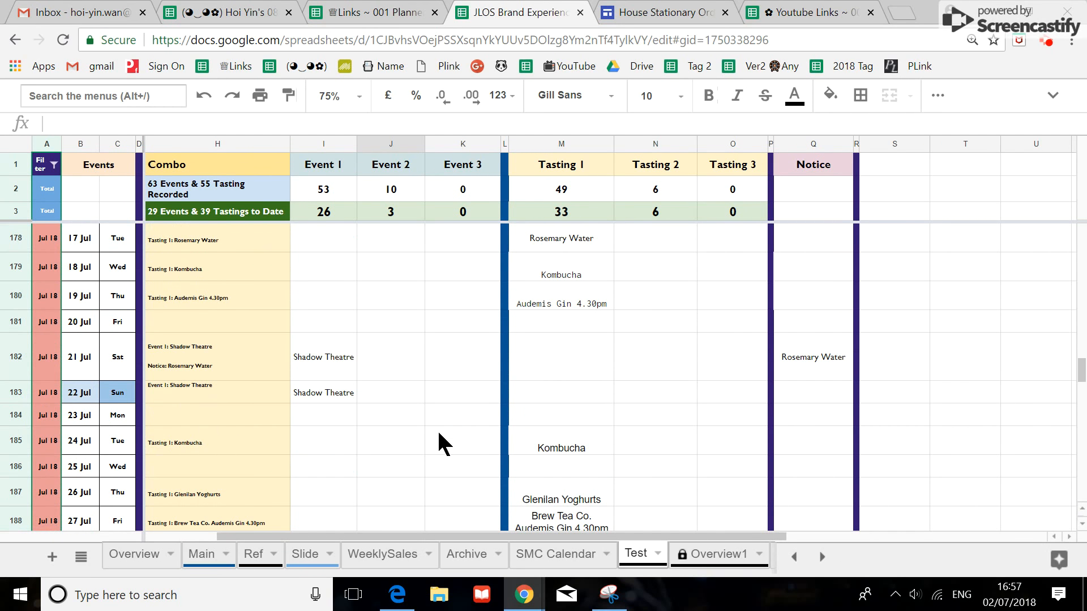
scroll(438, 434, "up", 3)
scroll(439, 444, "up", 3)
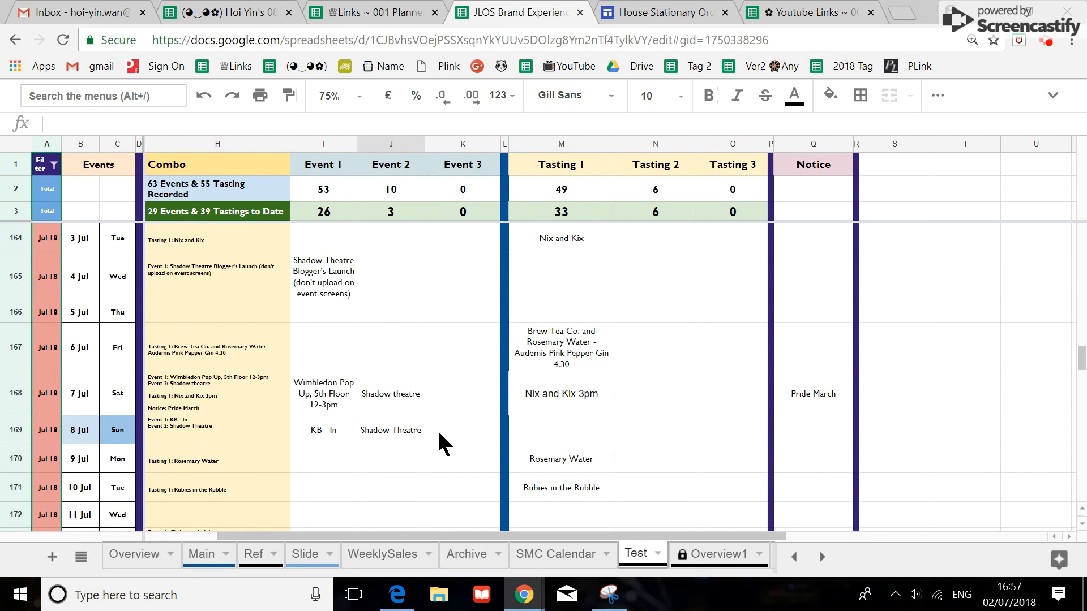
left_click(573, 357)
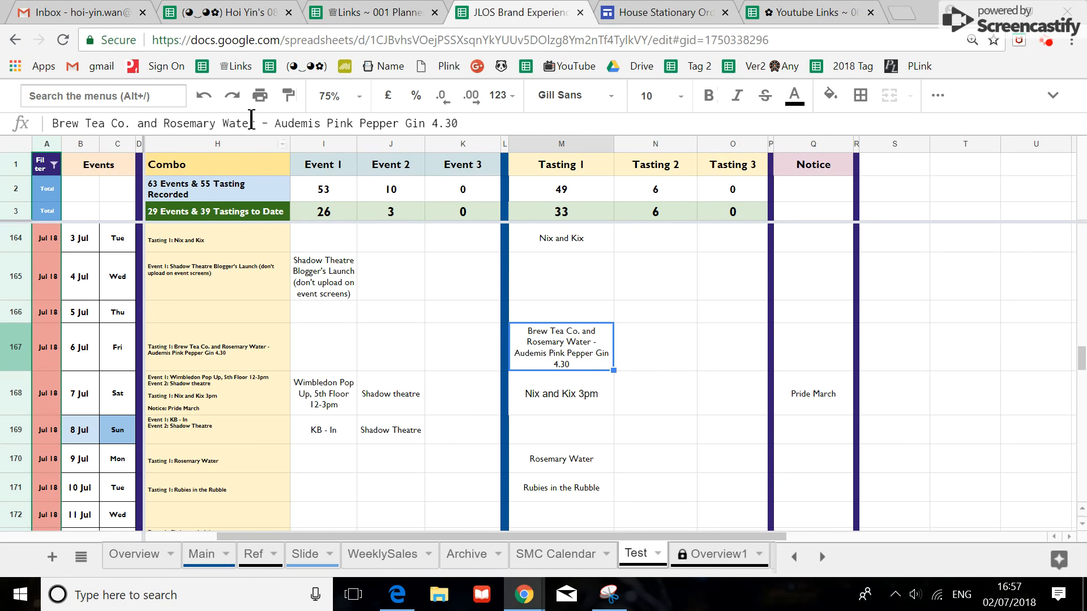
left_click(337, 97)
left_click(341, 230)
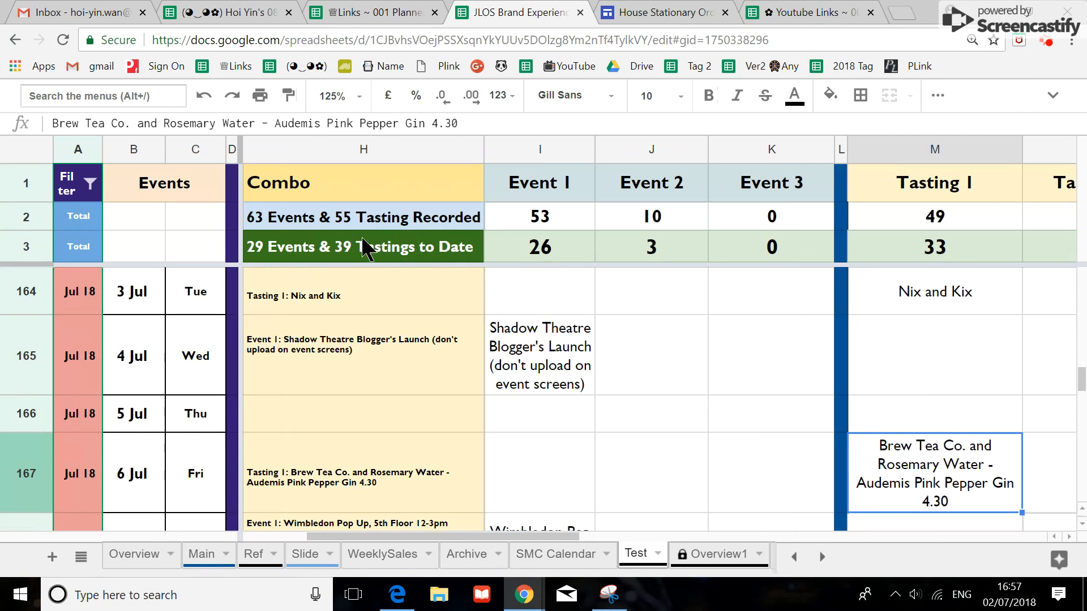
left_click_drag(518, 535, 638, 536)
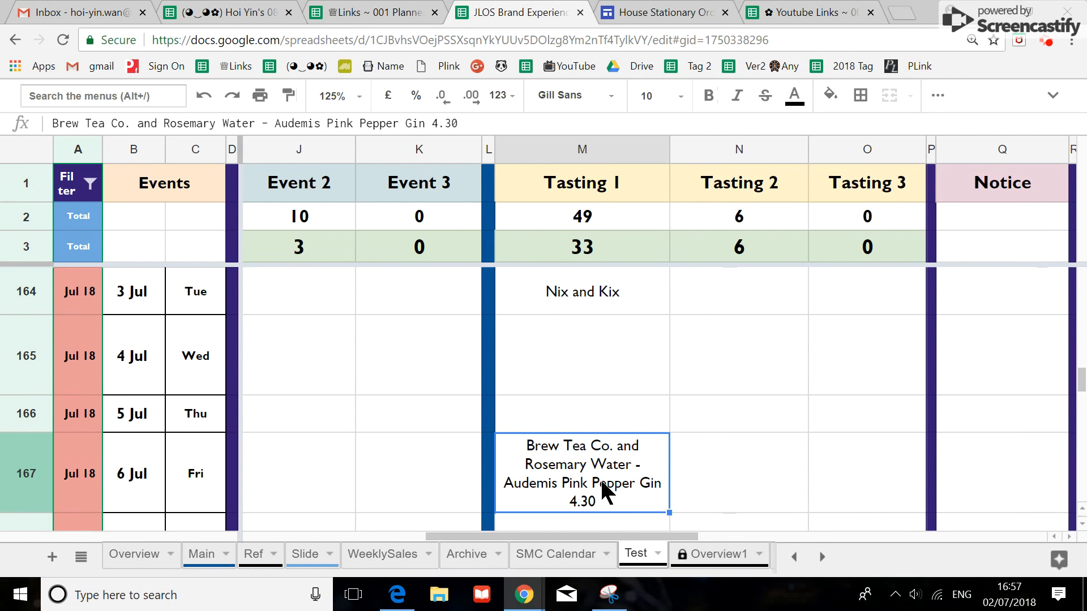
left_click(336, 96)
left_click(339, 154)
left_click_drag(508, 533, 383, 536)
- Copy "5-6pm Nespresso Masterclass in the Residence" from the 21 Mar Event 1 entry into the Event 2 cell of the same day
scroll(399, 397, "up", 3)
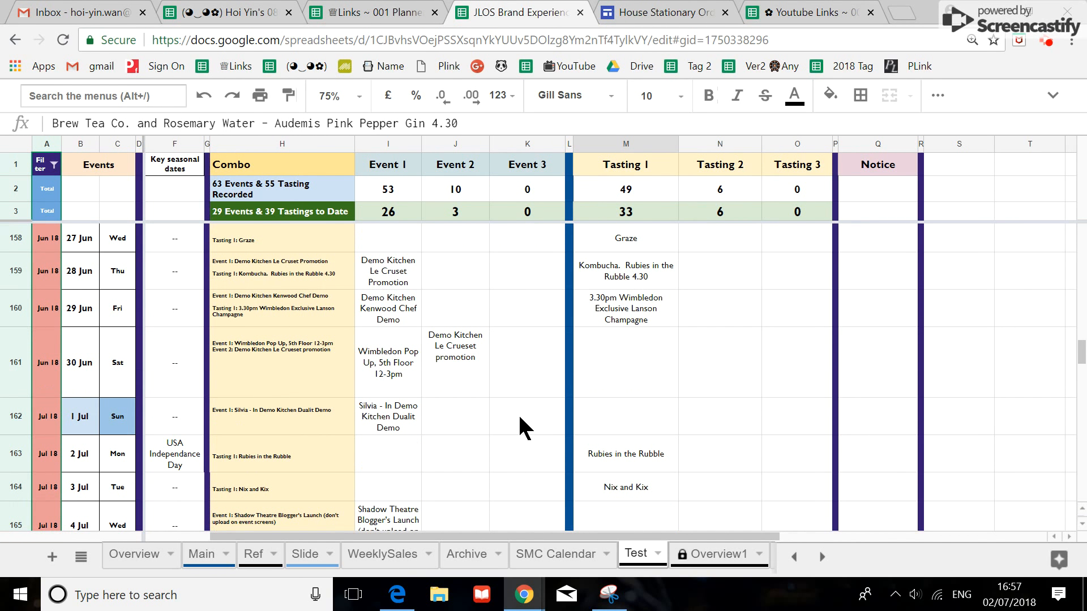
scroll(520, 418, "up", 6)
scroll(520, 417, "up", 20)
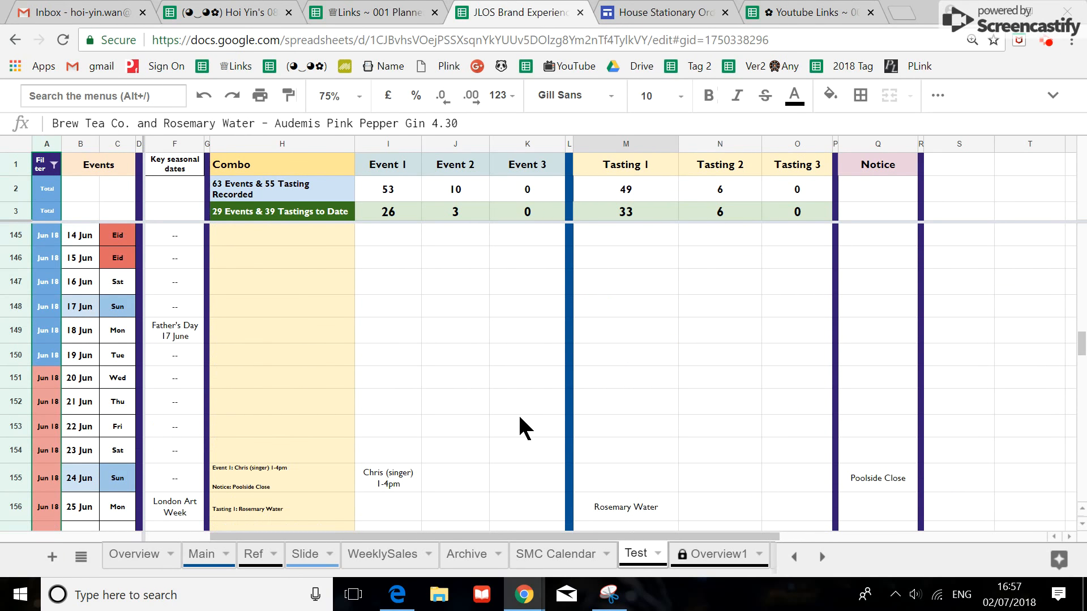
scroll(523, 429, "up", 20)
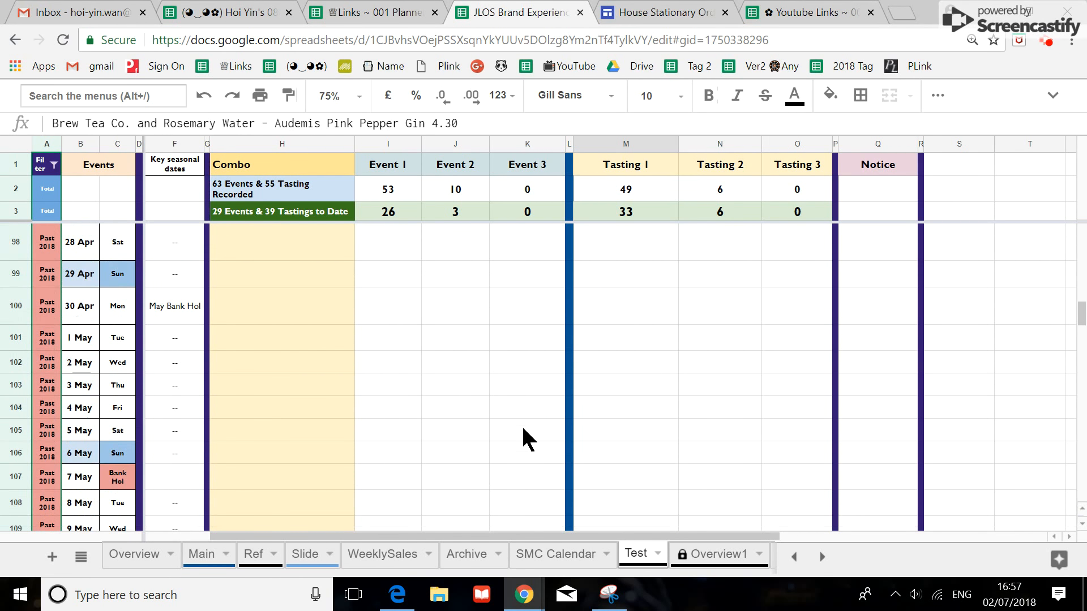
scroll(474, 445, "up", 4)
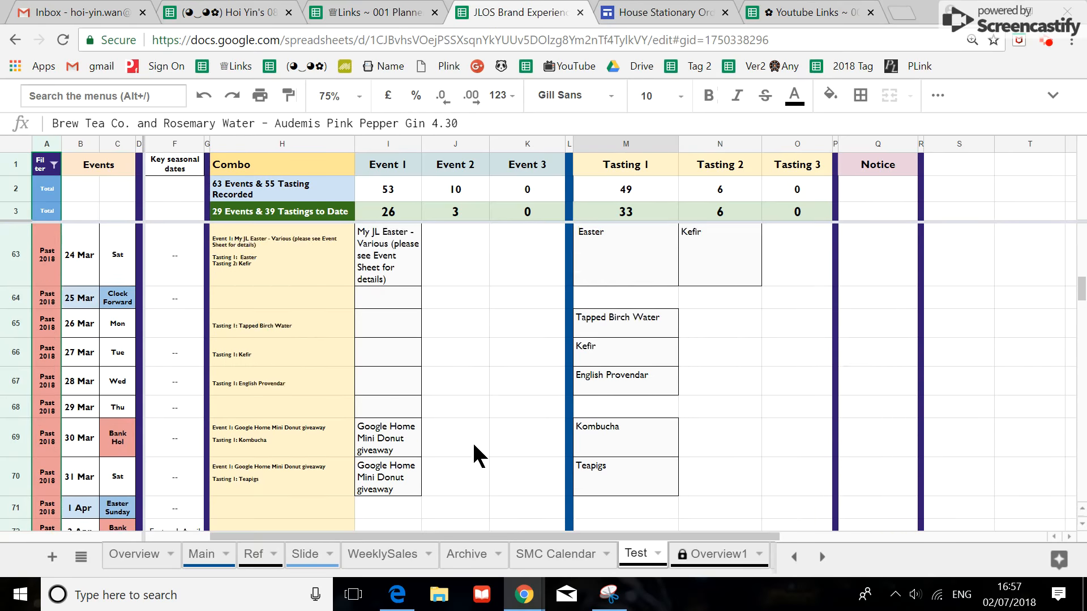
scroll(435, 444, "up", 1)
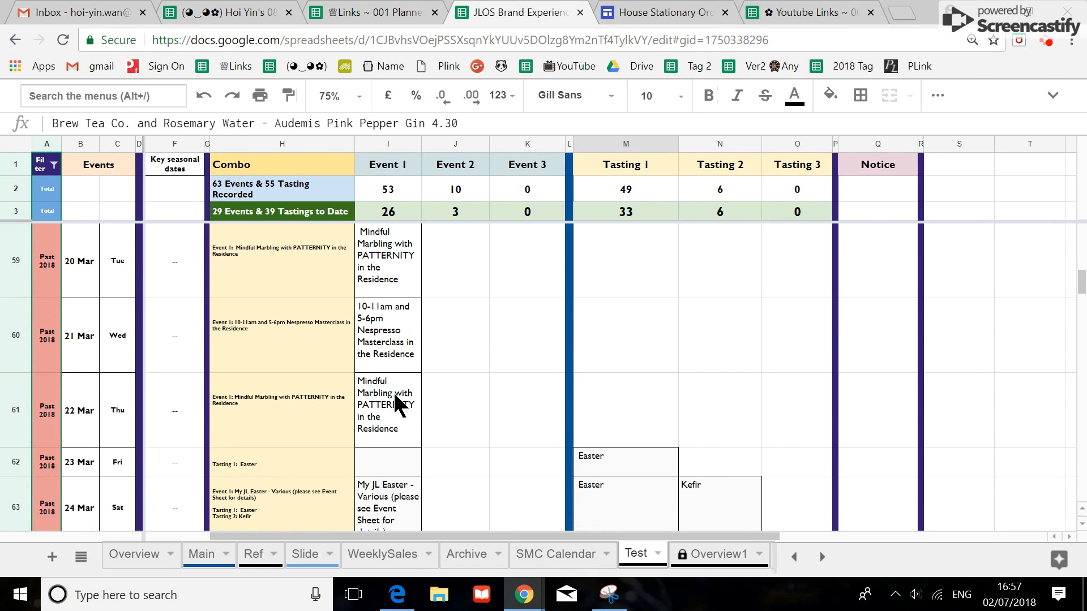
scroll(401, 405, "up", 3)
left_click(376, 412)
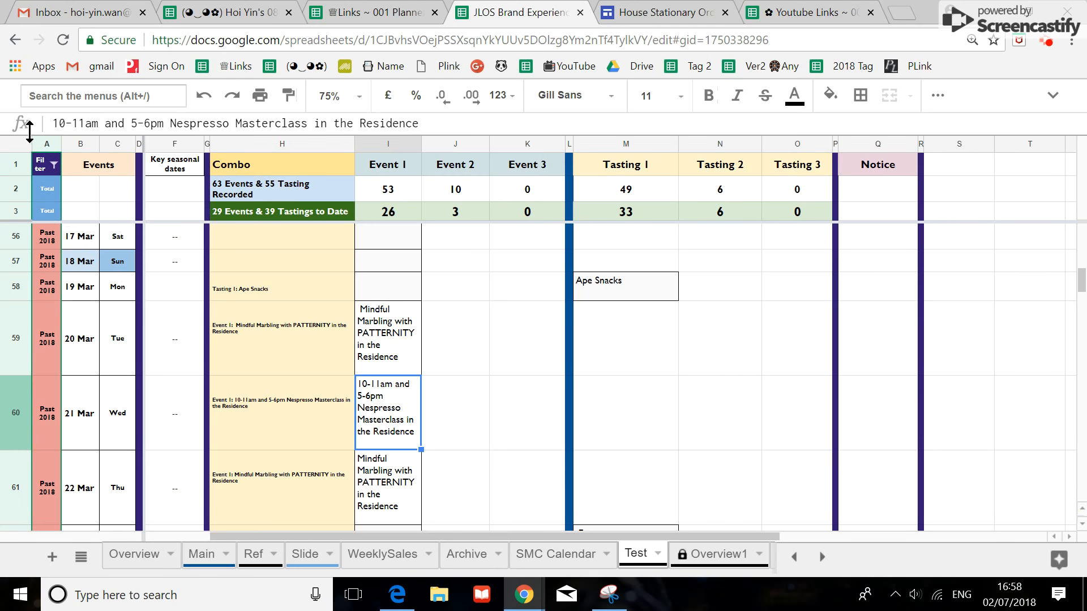
left_click_drag(26, 135, 22, 149)
left_click_drag(131, 123, 415, 140)
key("ctrl+c")
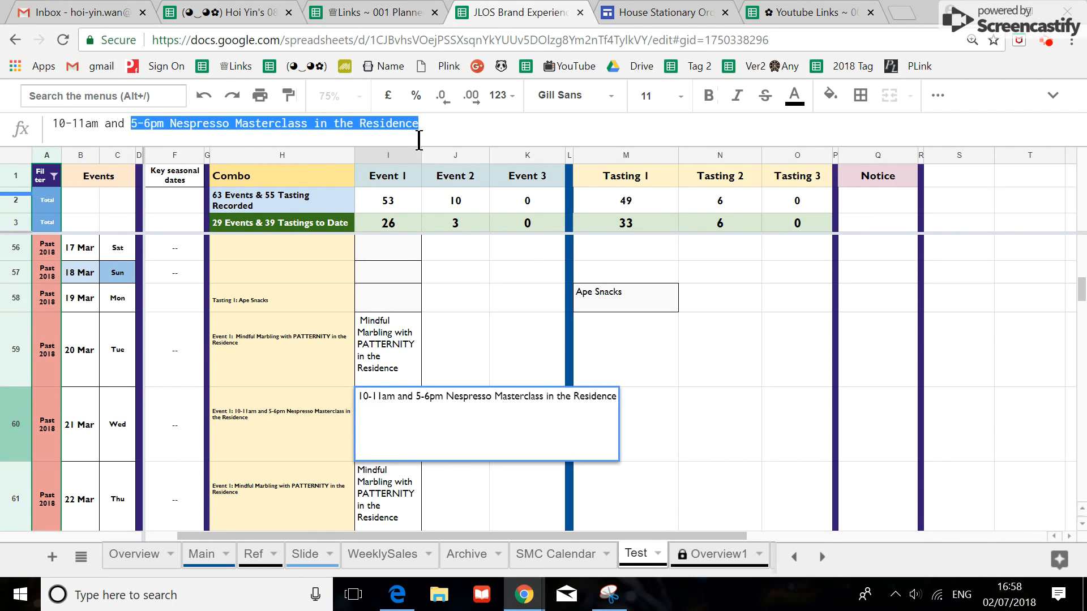
key("Return")
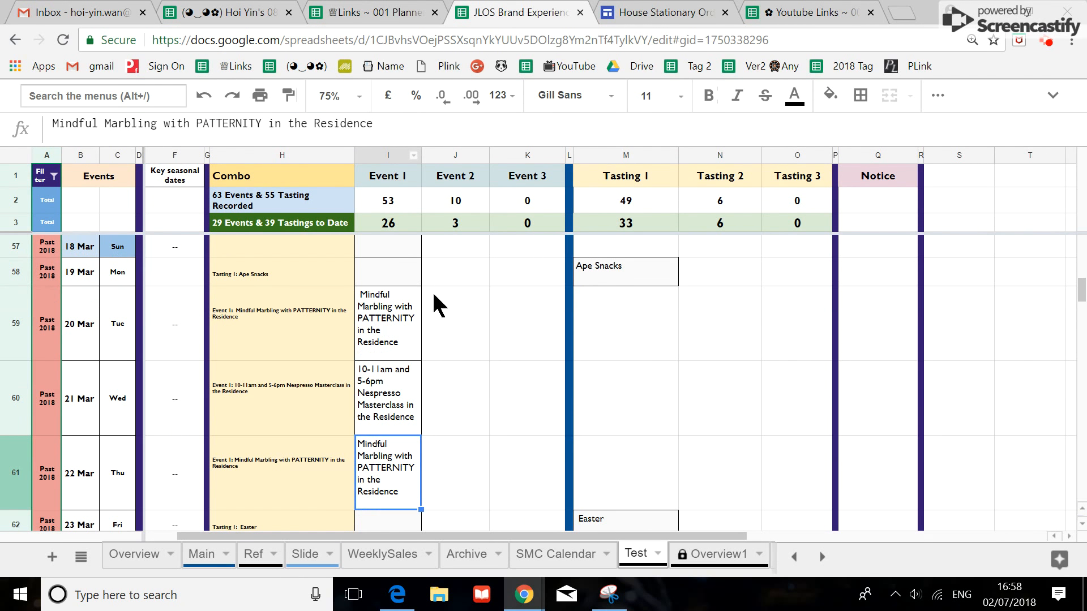
left_click(456, 394)
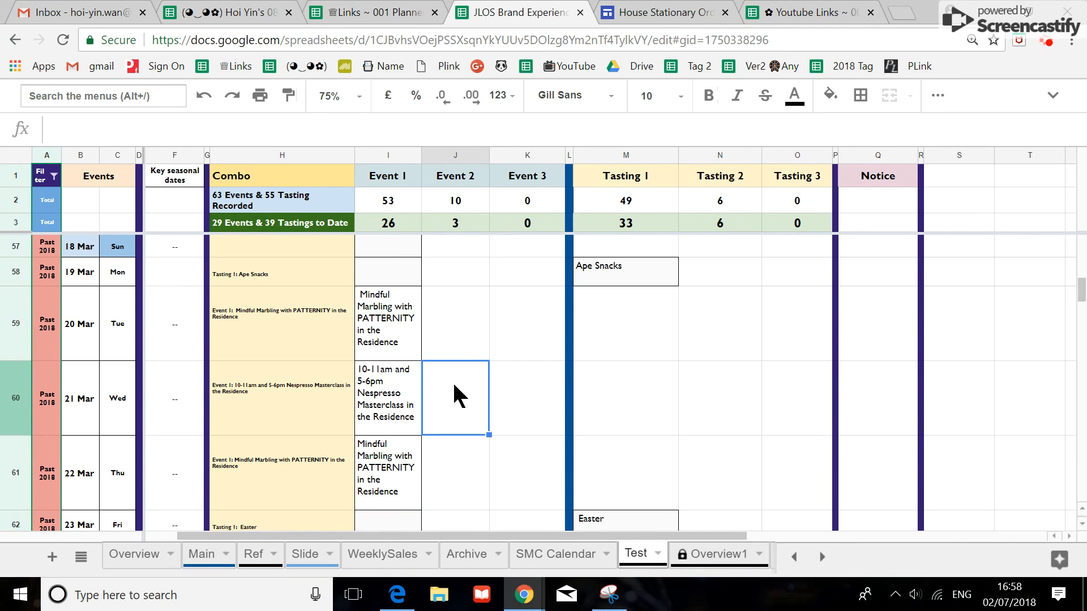
key("ctrl+v")
- Delete "and 5-6pm" from the 21 Mar Event 1 entry so it reads "10-11am Nespresso Masterclass in the Residence"
left_click(368, 388)
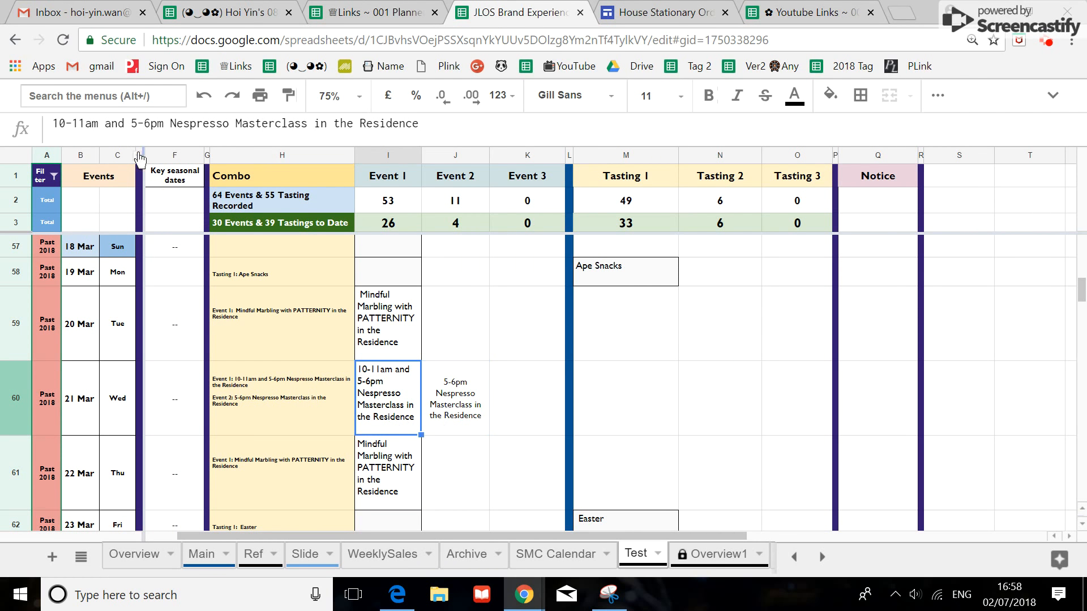
left_click_drag(100, 123, 165, 127)
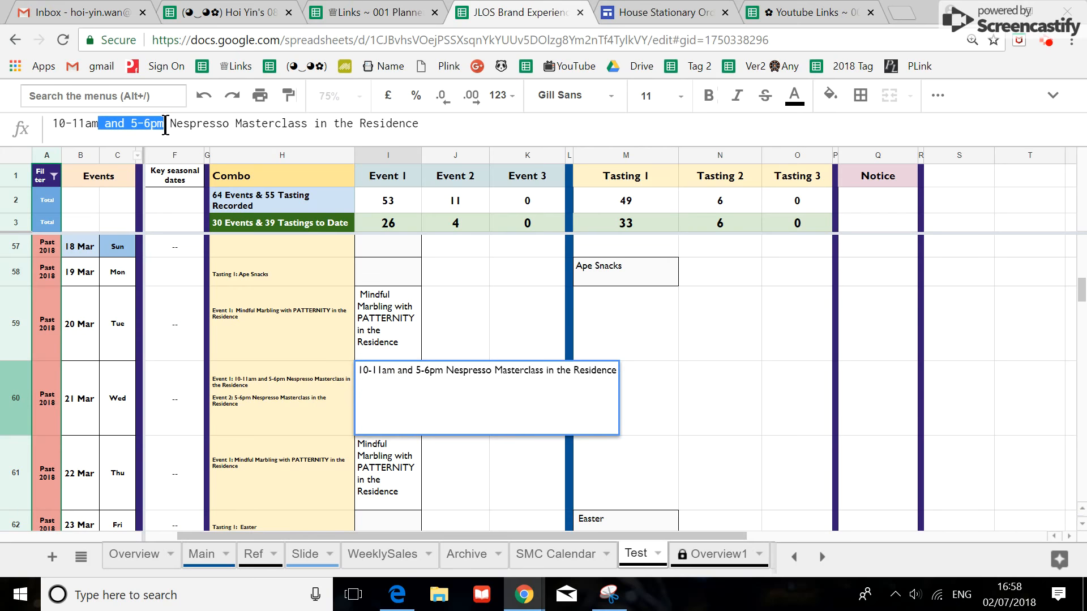
key("BackSpace")
key("Return")
left_click(390, 394)
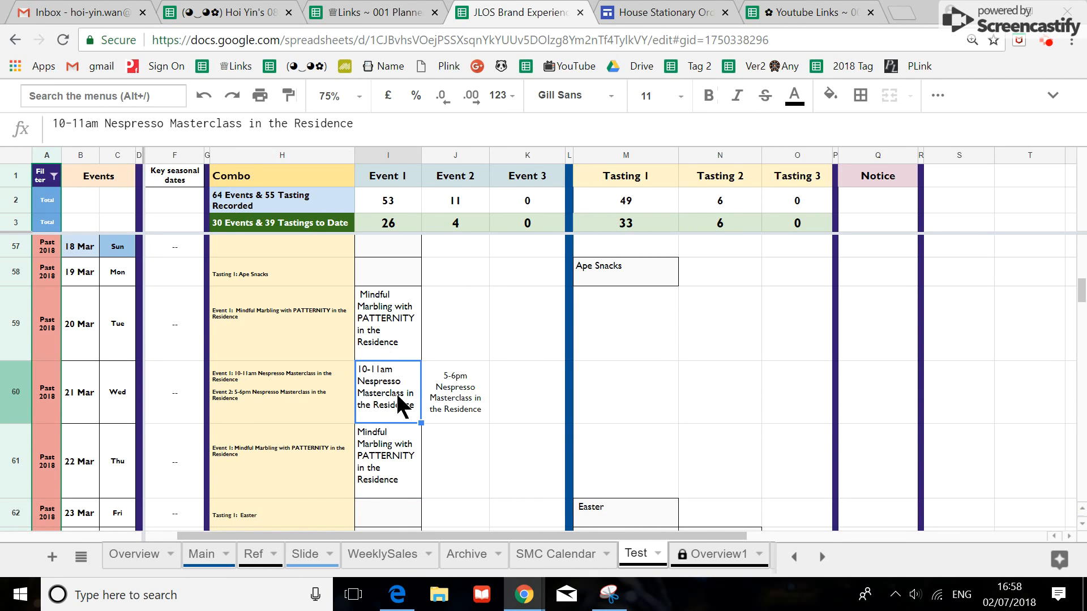
left_click(468, 406)
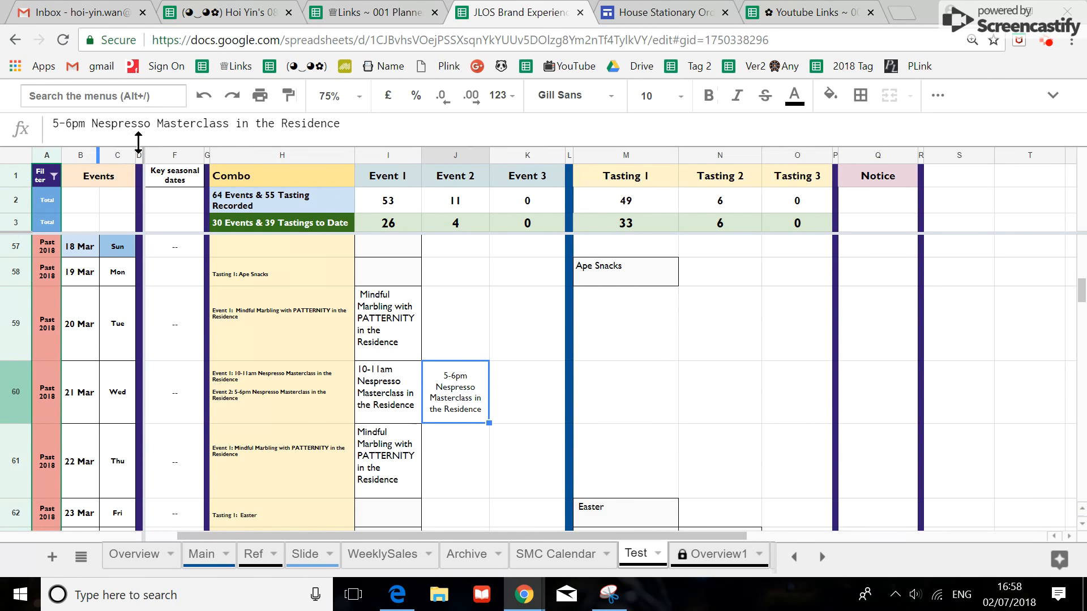
- Undo the last two edits that split the 21 Mar Nespresso Masterclass entry between Event 1 and Event 2
left_click(204, 97)
left_click(204, 96)
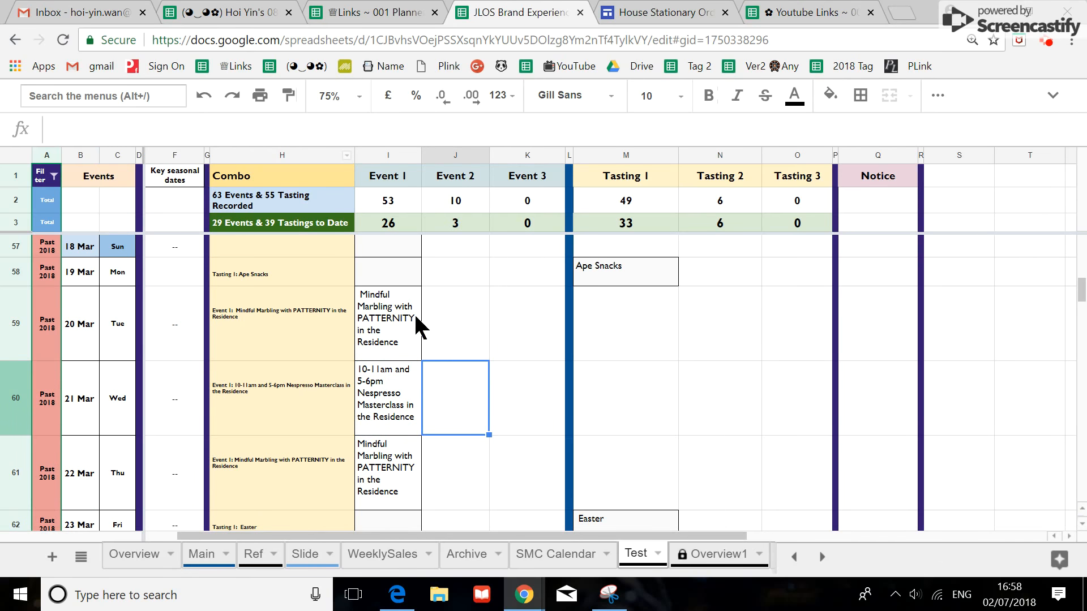
- Look through the earlier dates for the struck-through cancelled entry and inspect the 28 Feb Event 1 text
scroll(424, 385, "up", 5)
scroll(412, 402, "up", 5)
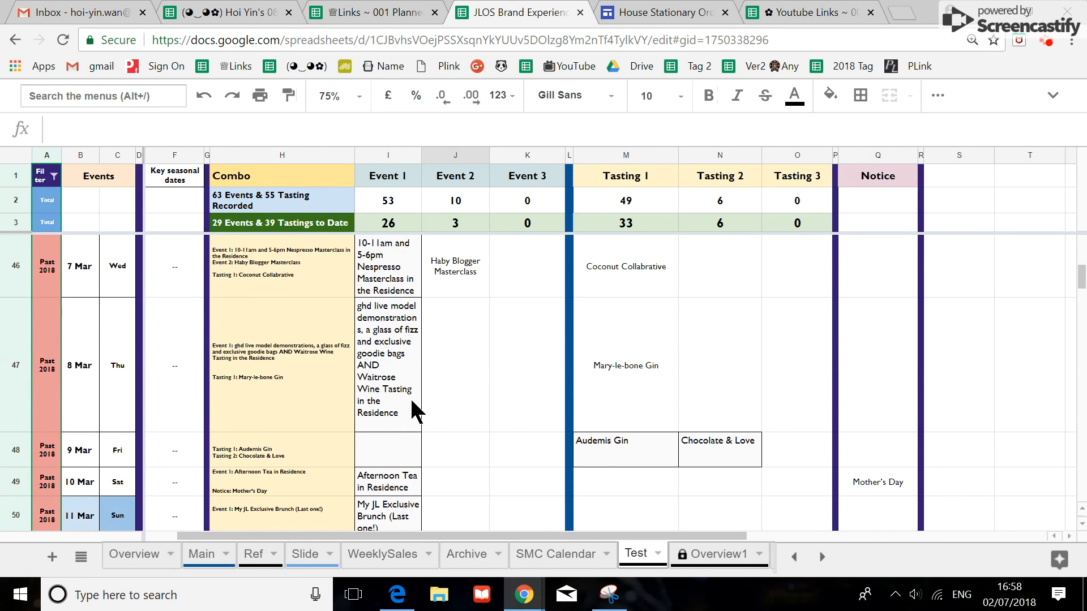
scroll(412, 408, "up", 5)
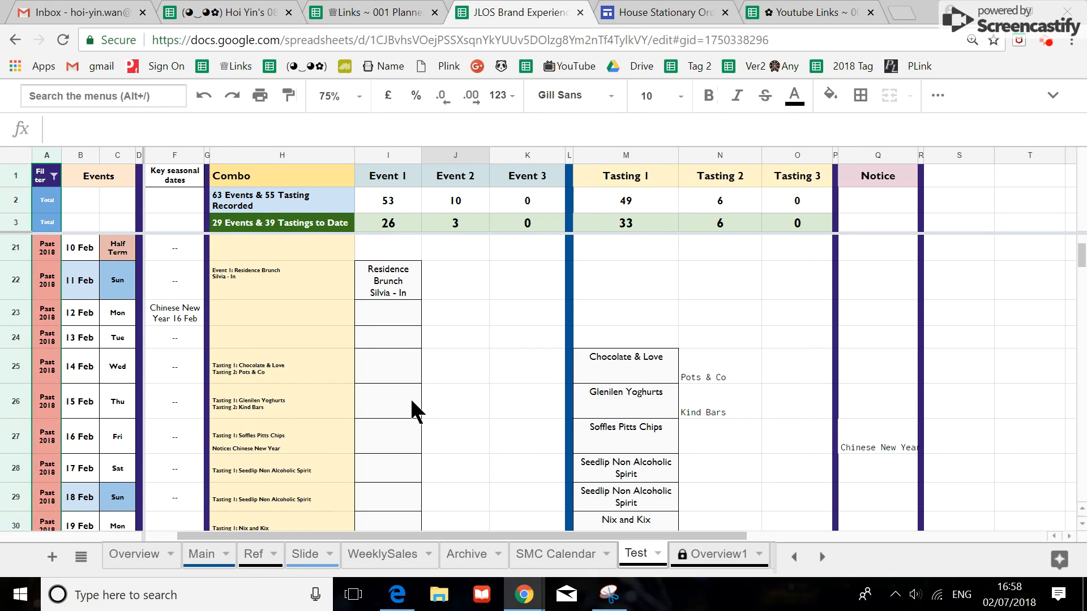
scroll(352, 315, "up", 2)
scroll(366, 353, "down", 8)
left_click(390, 319)
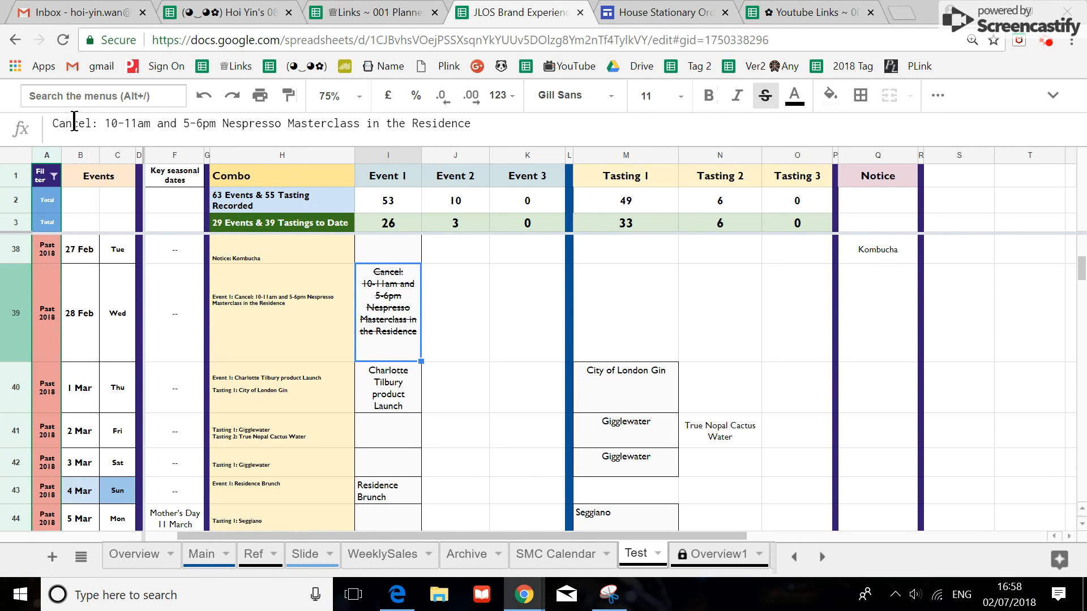
- Include the Cancel value in the Filter column so that the cancellation count rows are shown
left_click(54, 175)
scroll(145, 430, "down", 5)
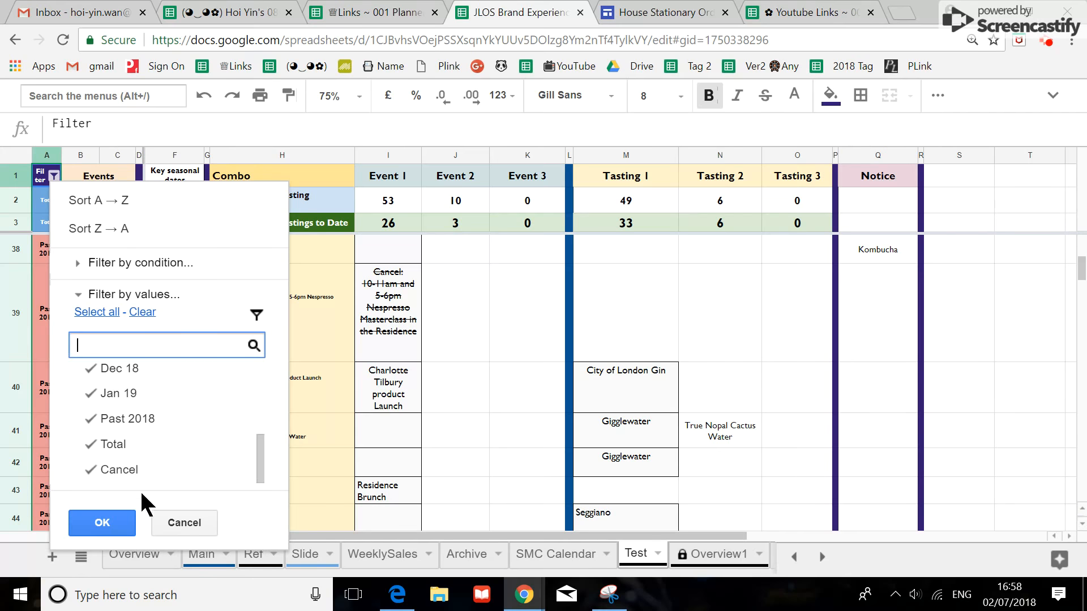
left_click(102, 523)
- Compare the Cancel Events counts at the start of the sheet with the struck-through 28 Feb Event 1 entry
scroll(182, 364, "up", 10)
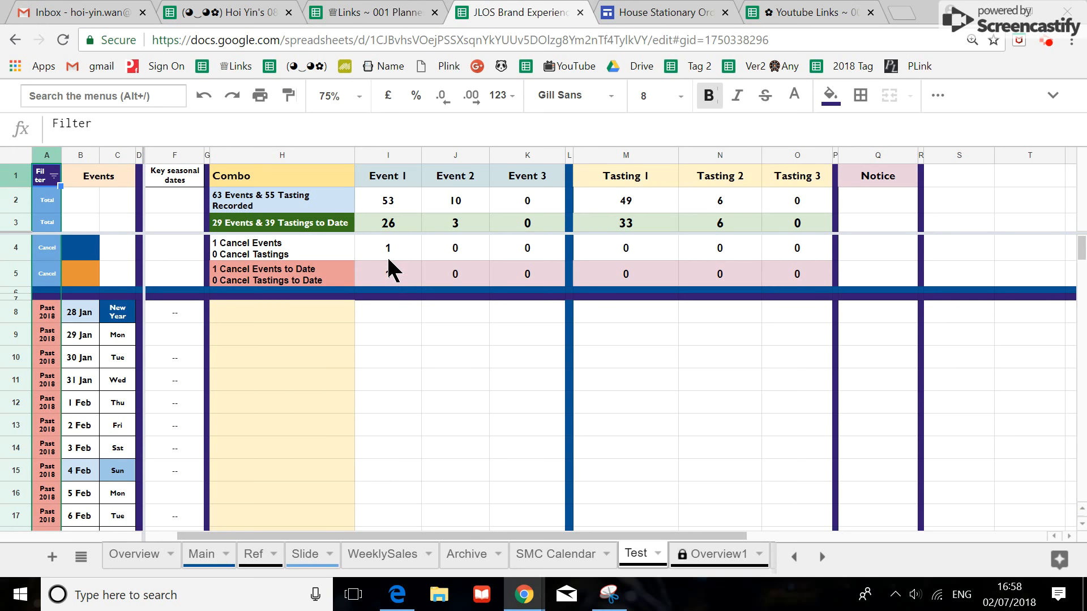
scroll(388, 266, "down", 10)
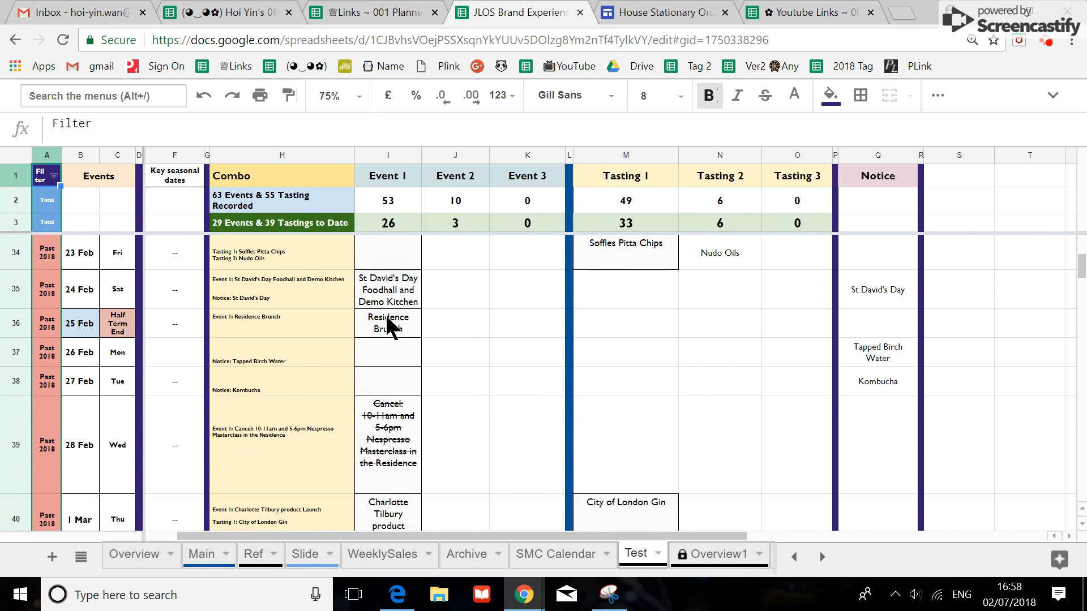
scroll(385, 313, "up", 2)
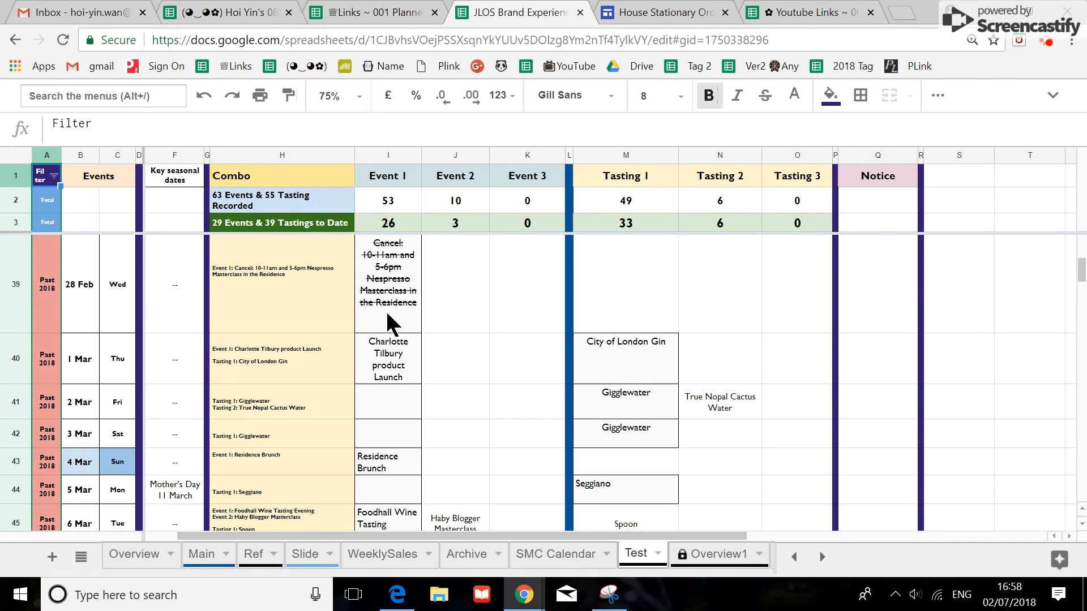
scroll(388, 311, "up", 2)
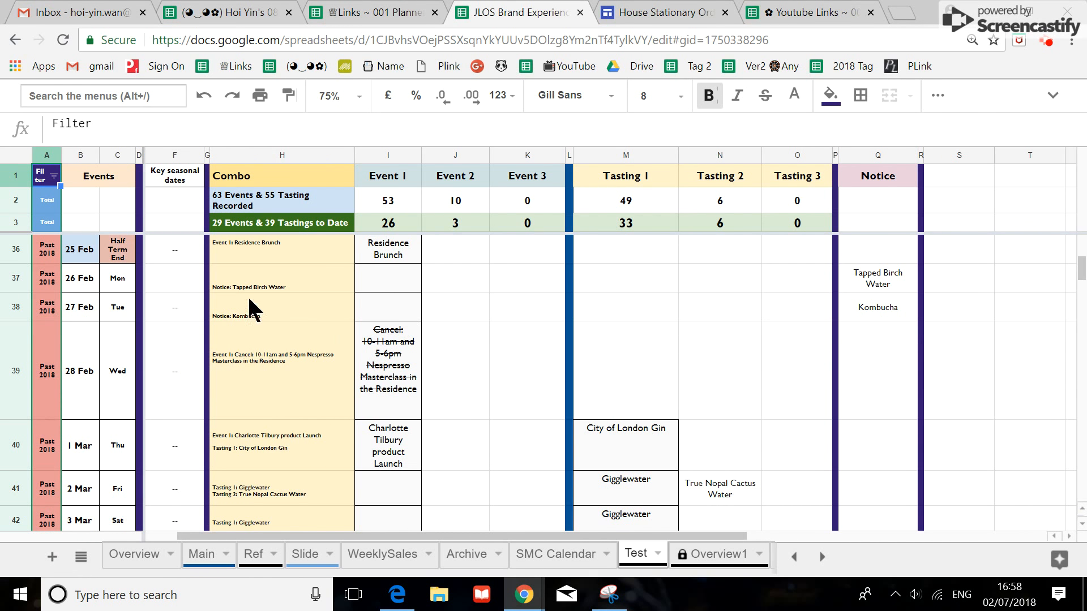
left_click(388, 347)
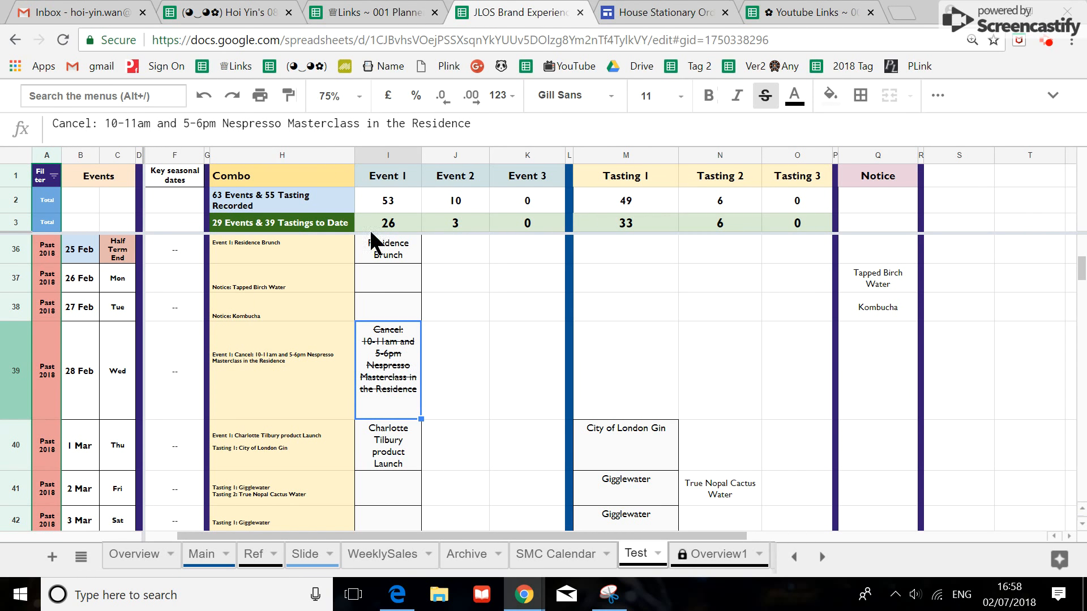
scroll(399, 311, "up", 10)
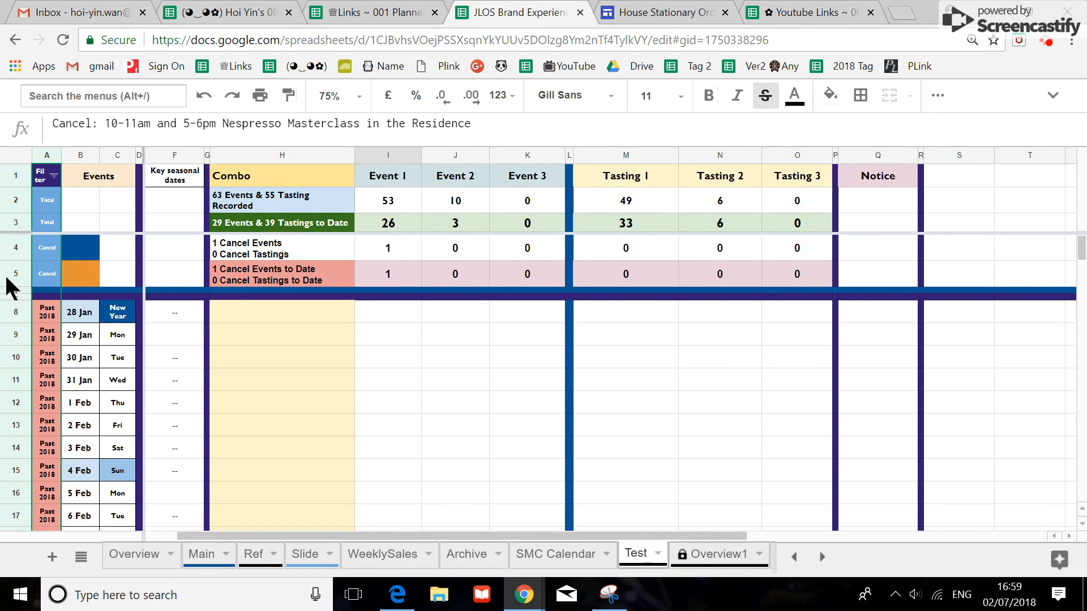
- Exclude the Cancel value from the Filter column to hide the cancellation count rows
left_click(54, 176)
scroll(170, 419, "down", 3)
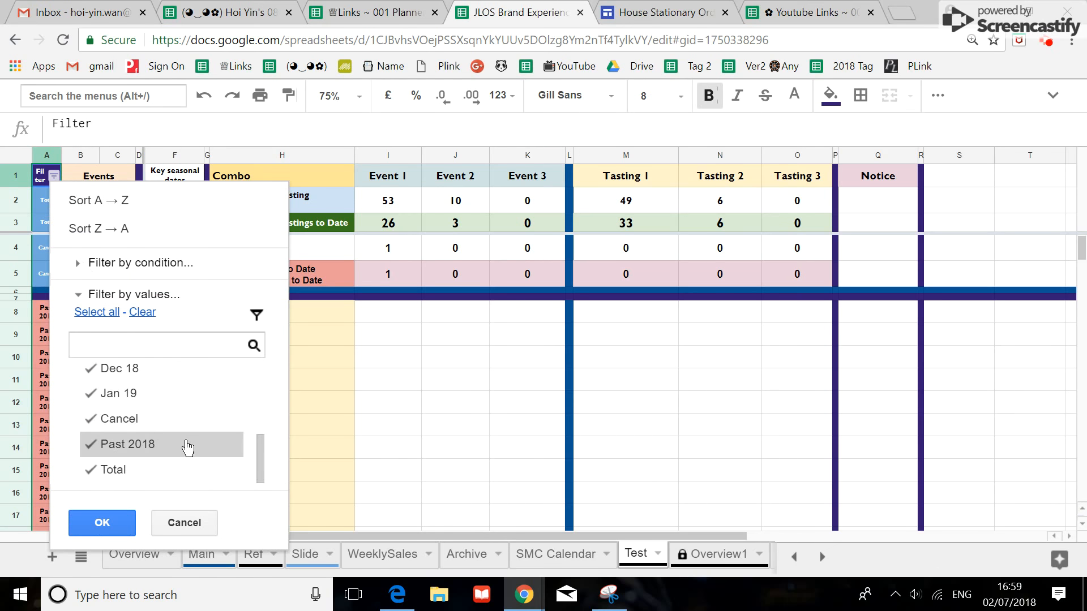
left_click(175, 423)
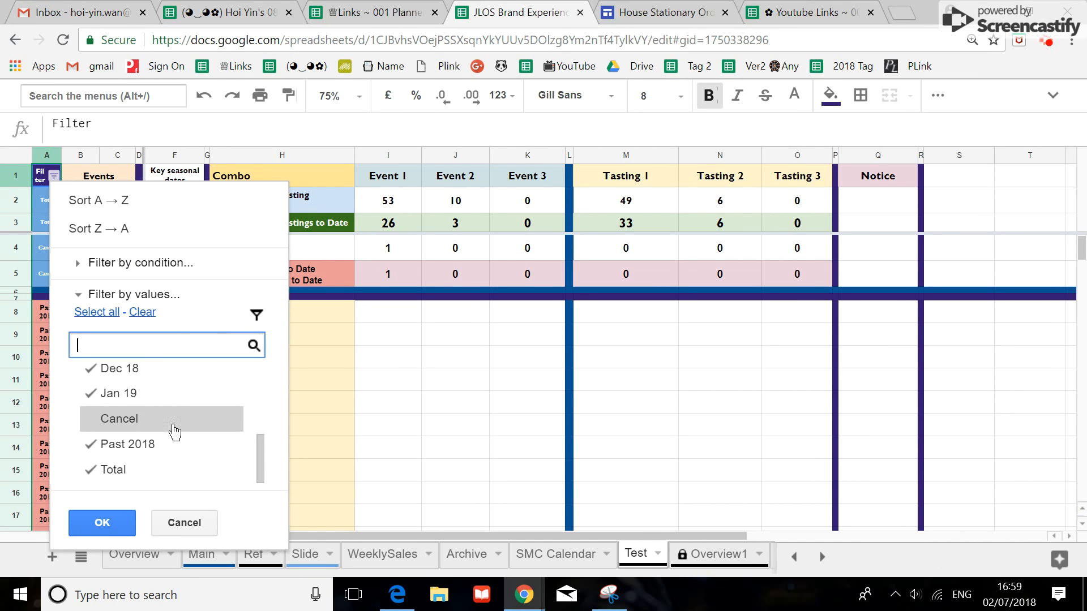
left_click(111, 527)
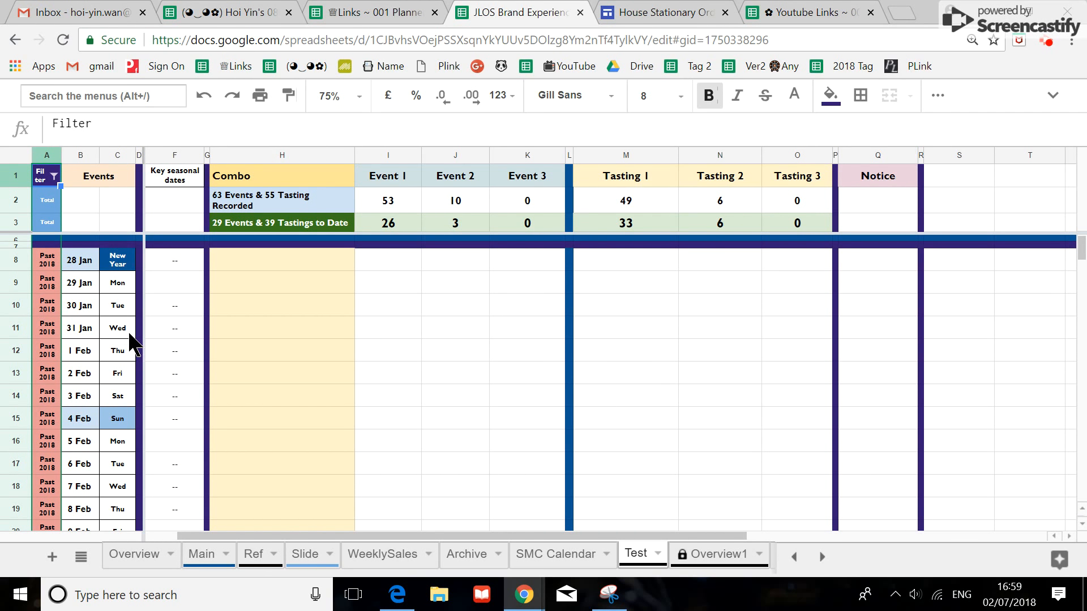
- Select all values in the Filter column again so that every row is shown
left_click(53, 176)
left_click(86, 311)
left_click(103, 522)
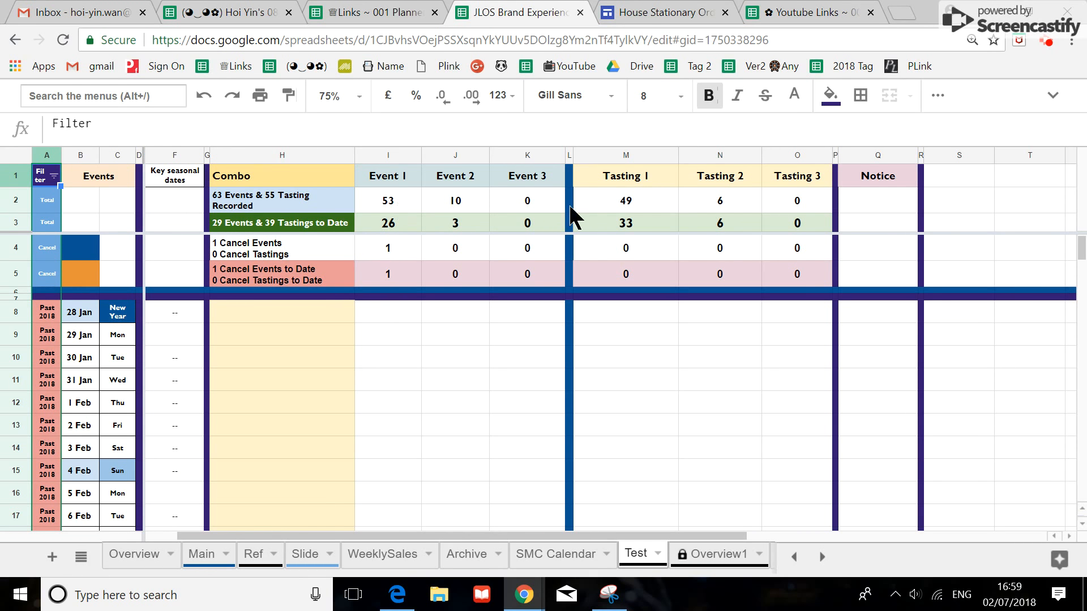
- Examine the COUNTA formula of the Event 1 recorded total and the Event 1 entries it covers
left_click(391, 192)
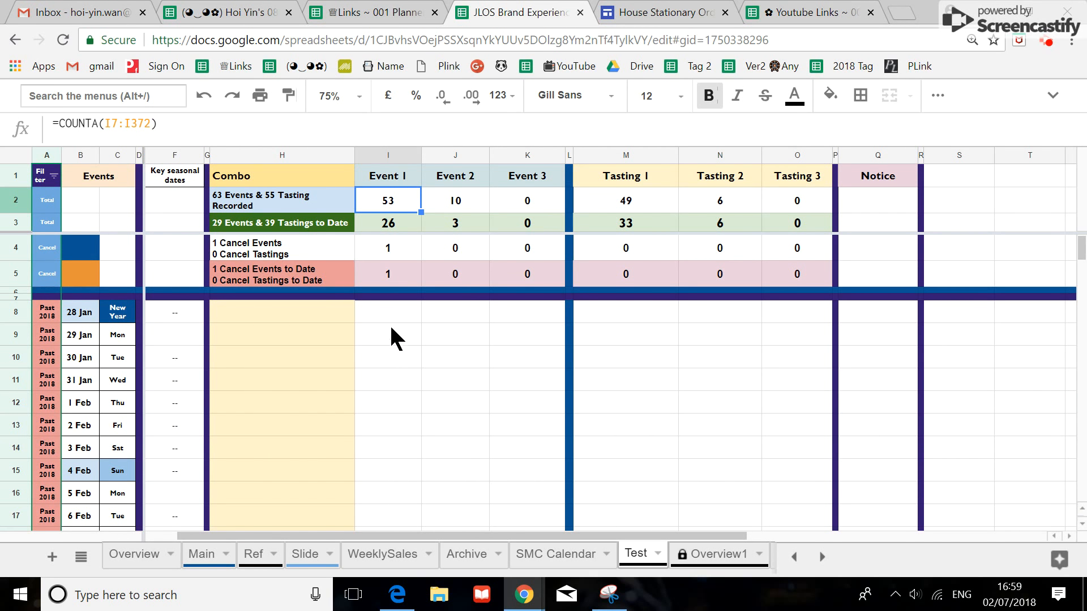
scroll(389, 345, "down", 15)
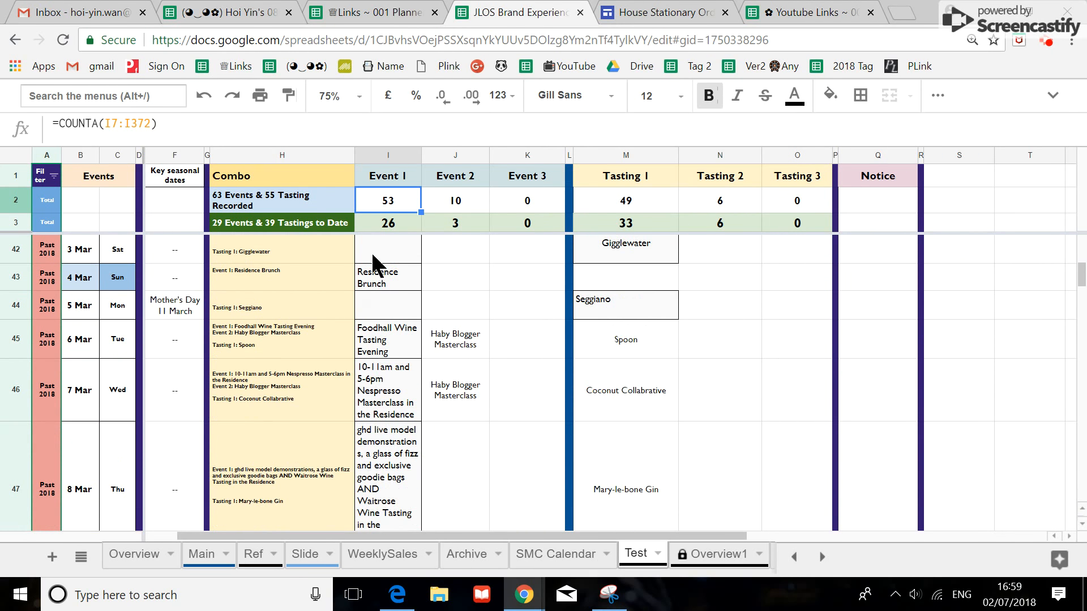
scroll(374, 256, "down", 5)
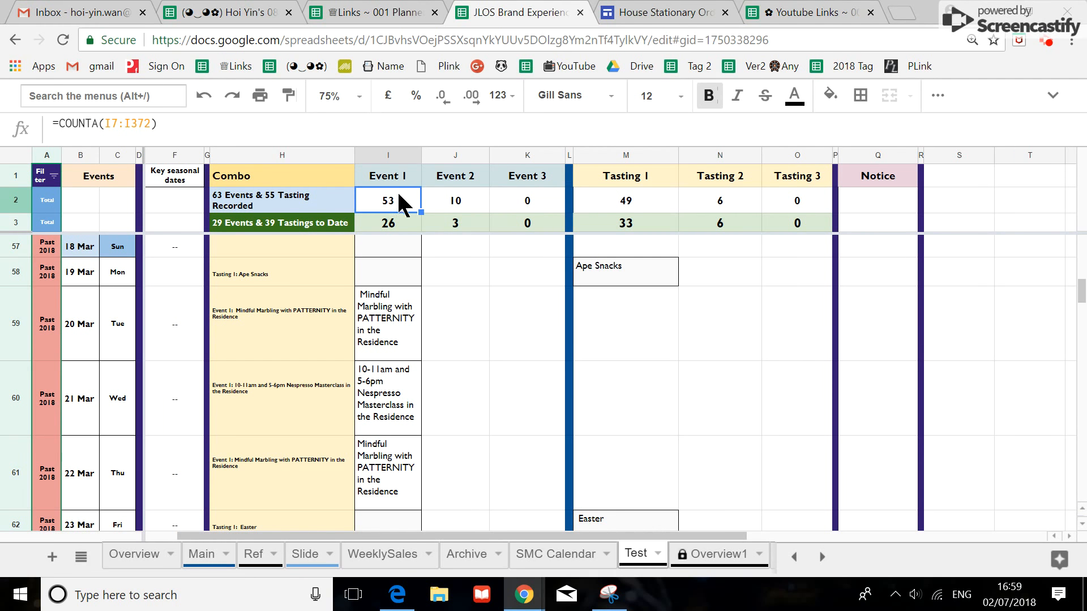
scroll(1014, 339, "up", 18)
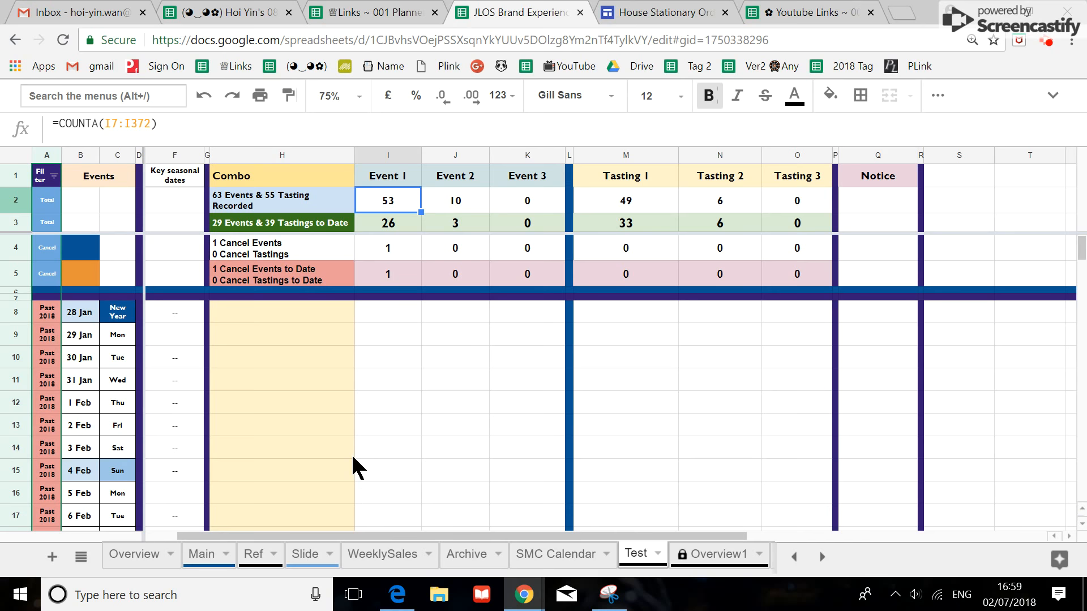
- Examine the Event 1 to-date formula, highlight Event 1 cells from 28 Jan onward and review the entries up to the cancelled one
left_click(378, 221)
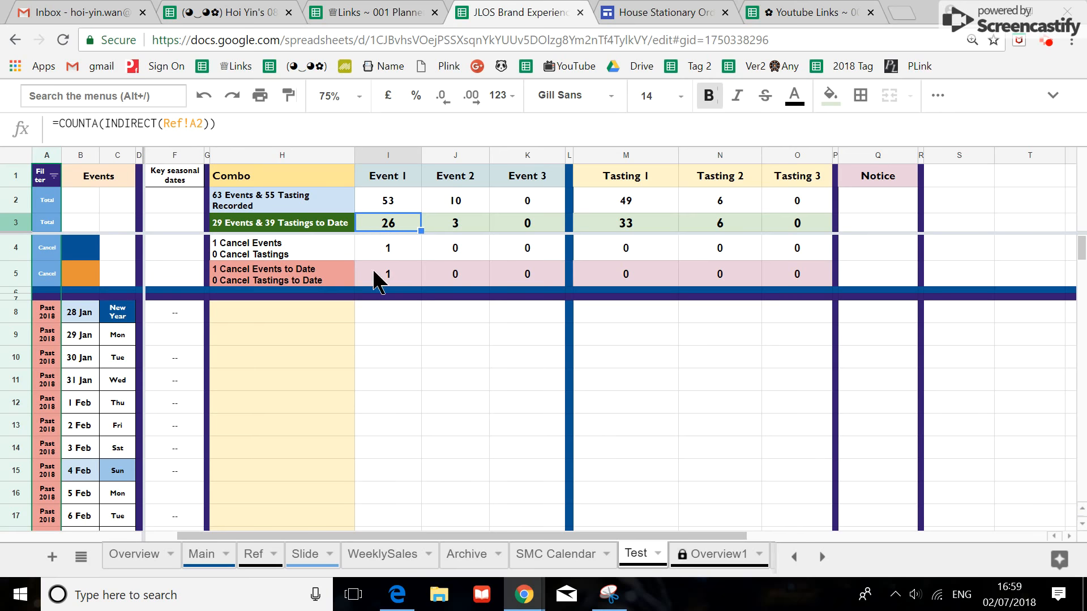
left_click_drag(380, 317, 374, 513)
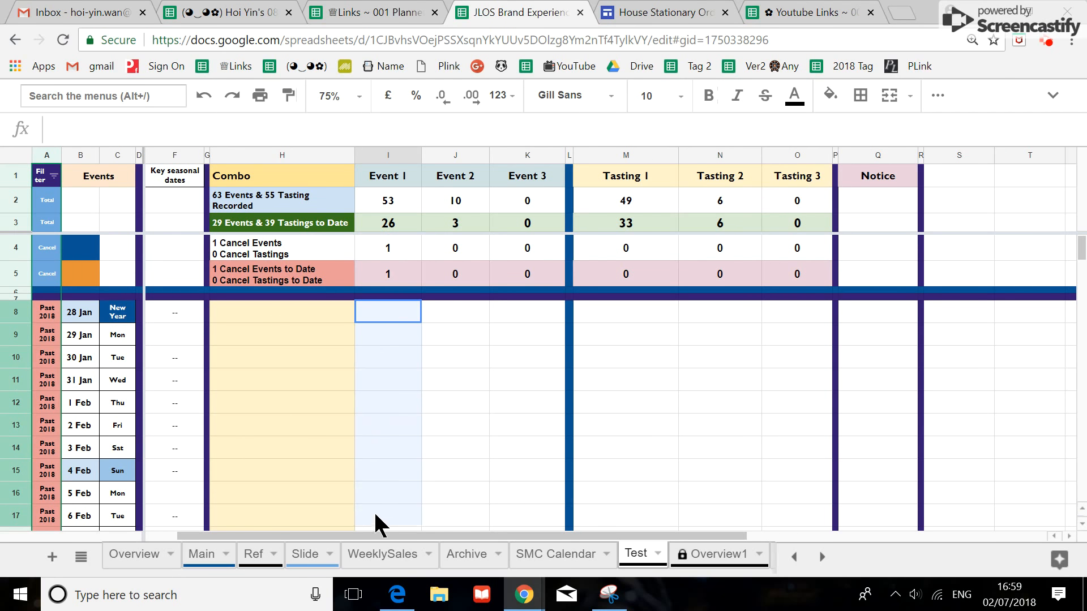
left_click(383, 303)
left_click_drag(382, 303, 386, 475)
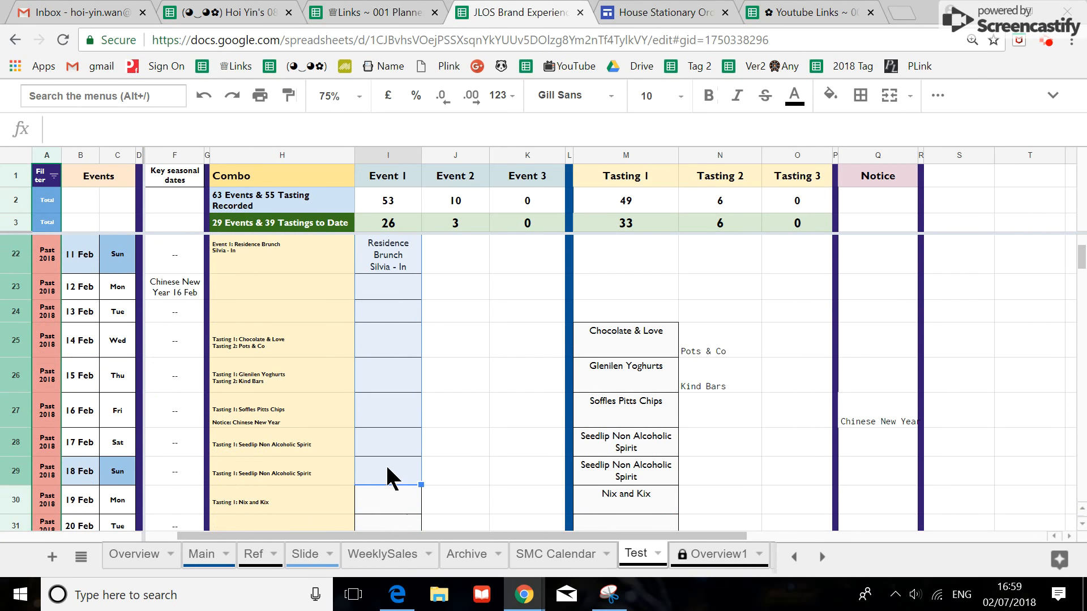
scroll(388, 417, "up", 10)
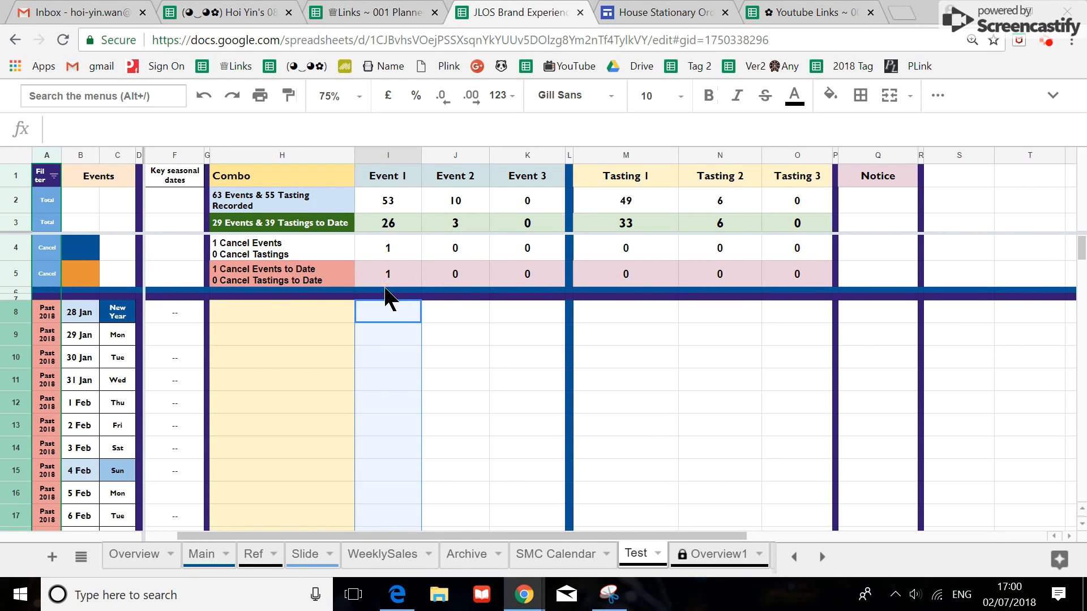
scroll(389, 290, "down", 3)
scroll(390, 290, "up", 3)
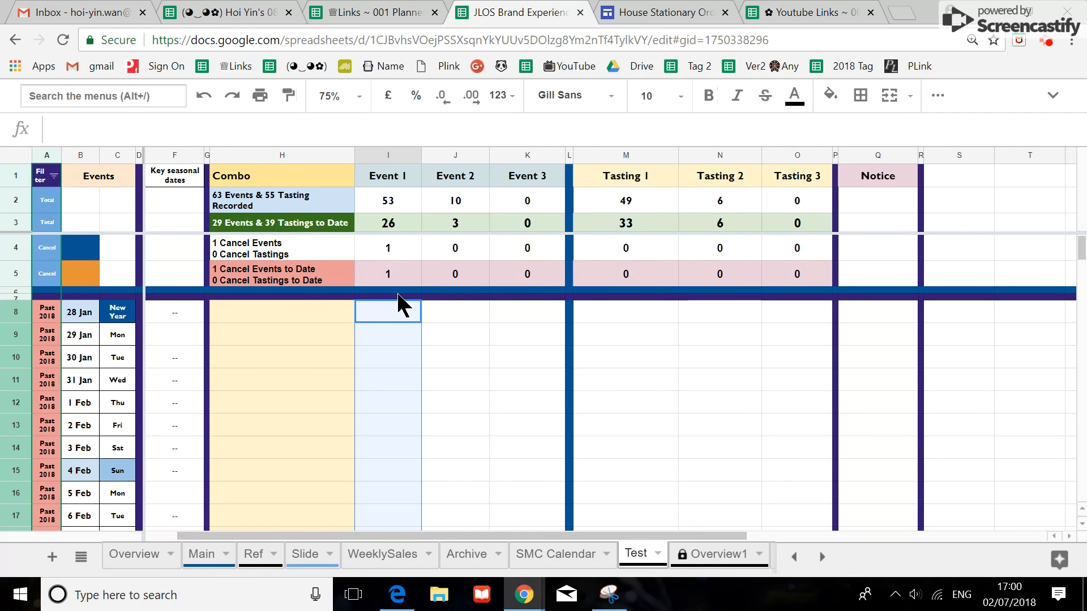
scroll(398, 294, "down", 10)
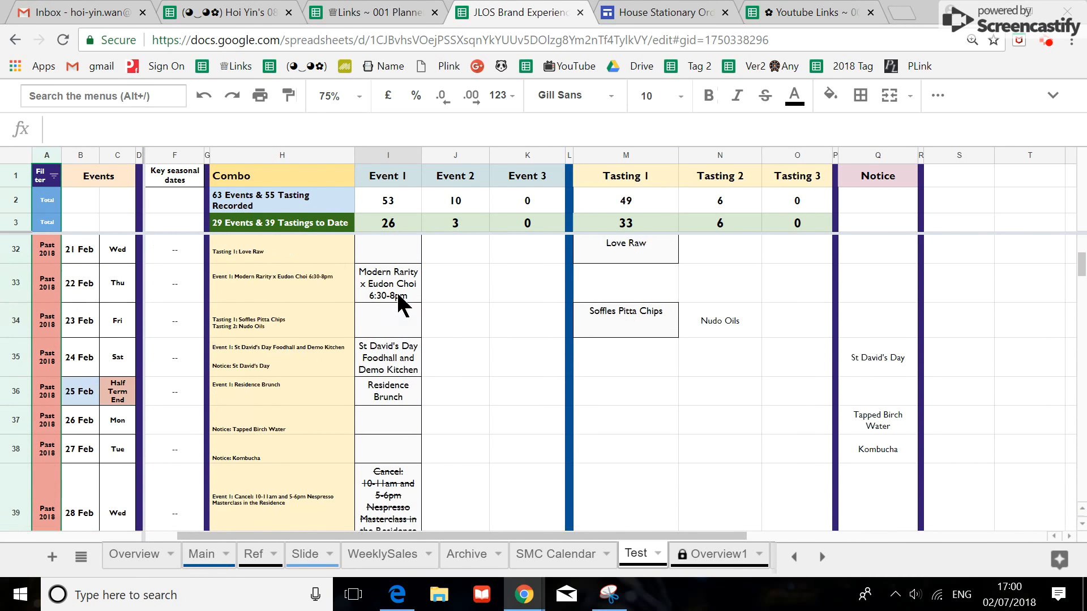
scroll(404, 304, "down", 2)
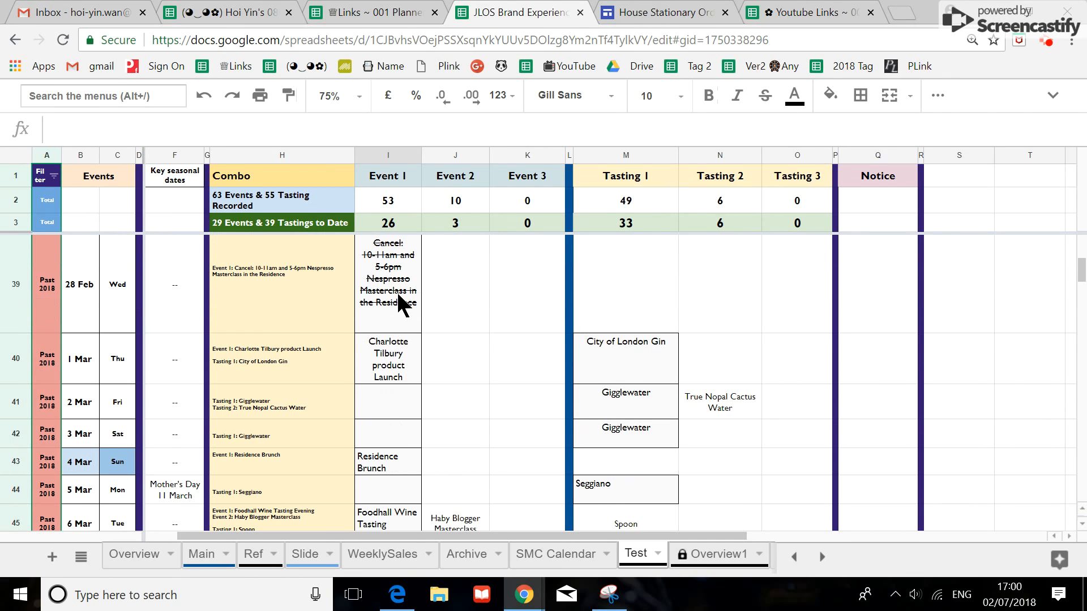
scroll(398, 294, "up", 12)
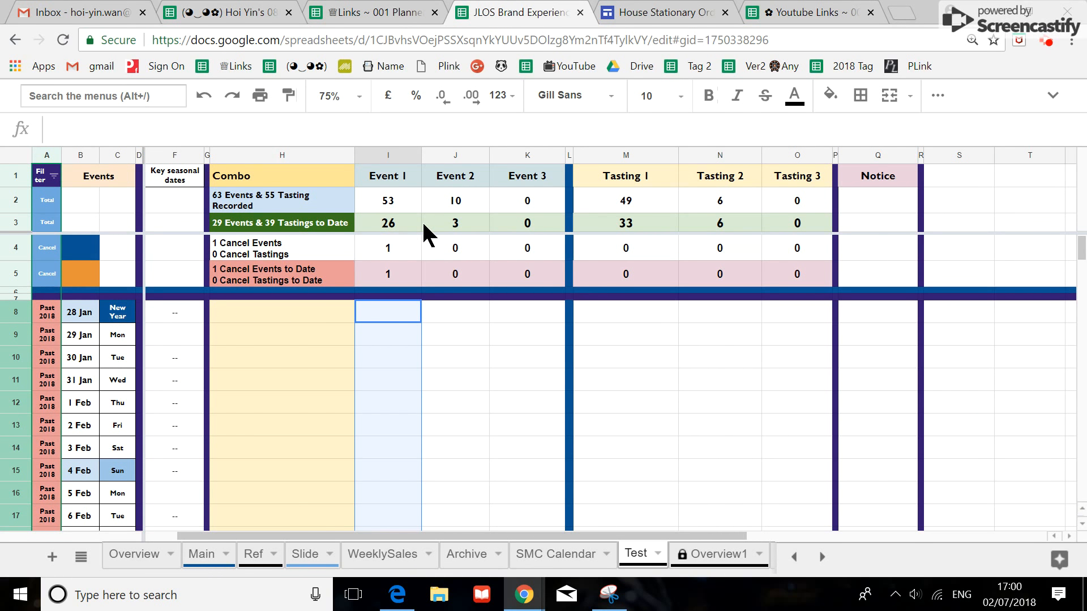
- Examine the Combo formula for Events & Tastings to Date and the to-date count formulas of every Event and Tasting column
left_click(247, 226)
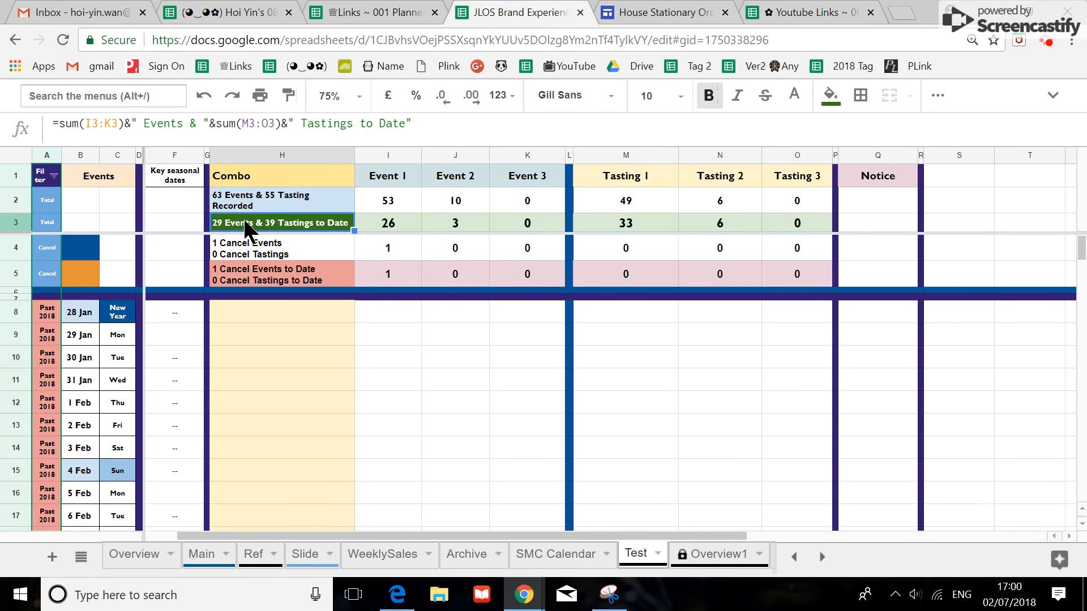
left_click(388, 223)
left_click(447, 223)
left_click(526, 223)
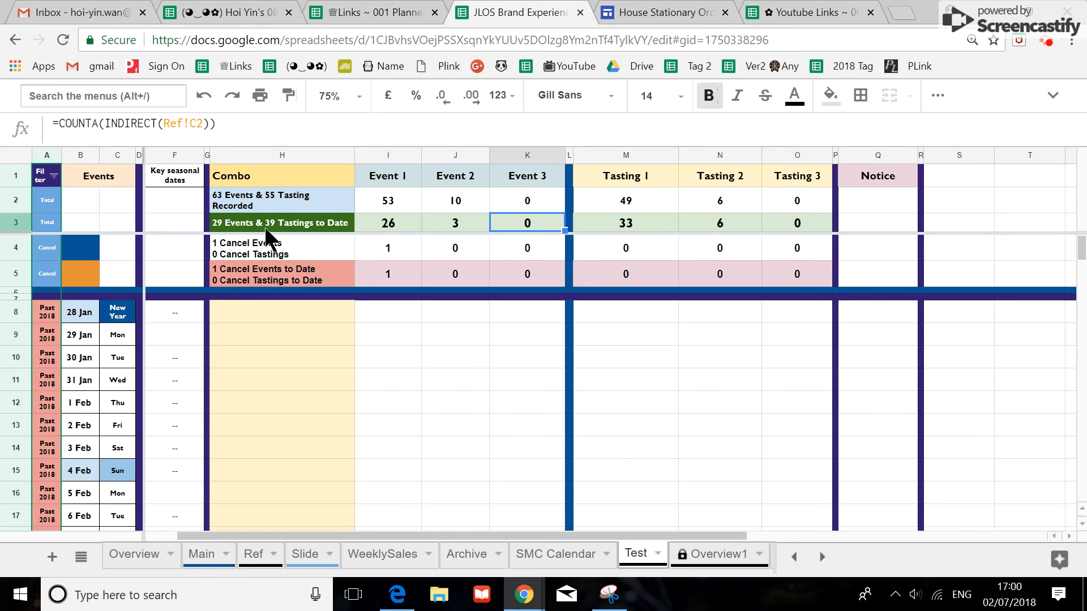
left_click(625, 223)
left_click(736, 224)
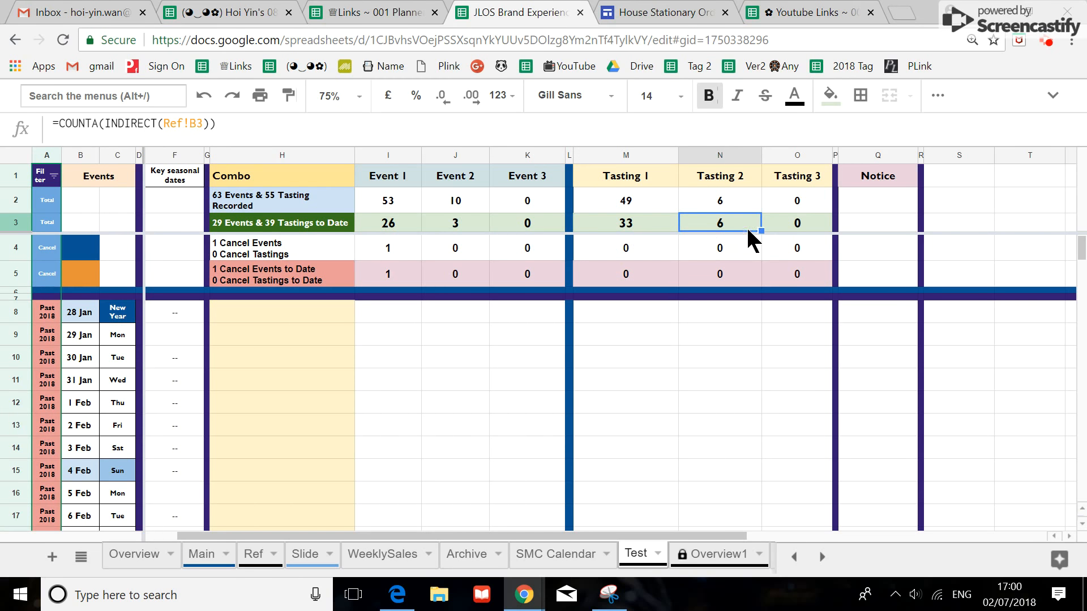
left_click(805, 223)
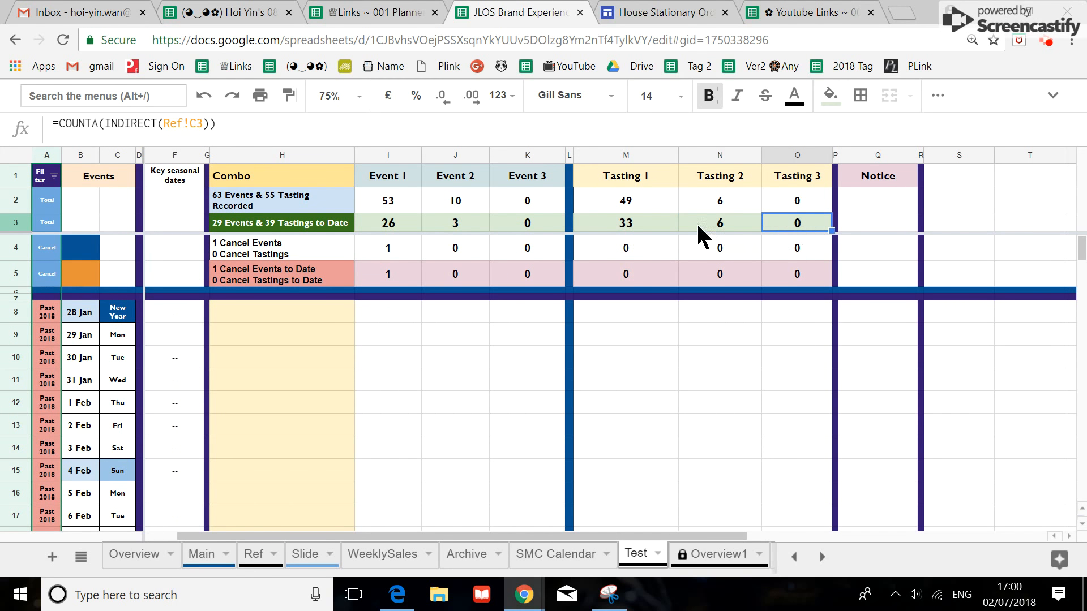
- Examine the Combo formula for recorded events and tastings with each column's count formula, and recheck the to-date Combo formula
left_click(233, 206)
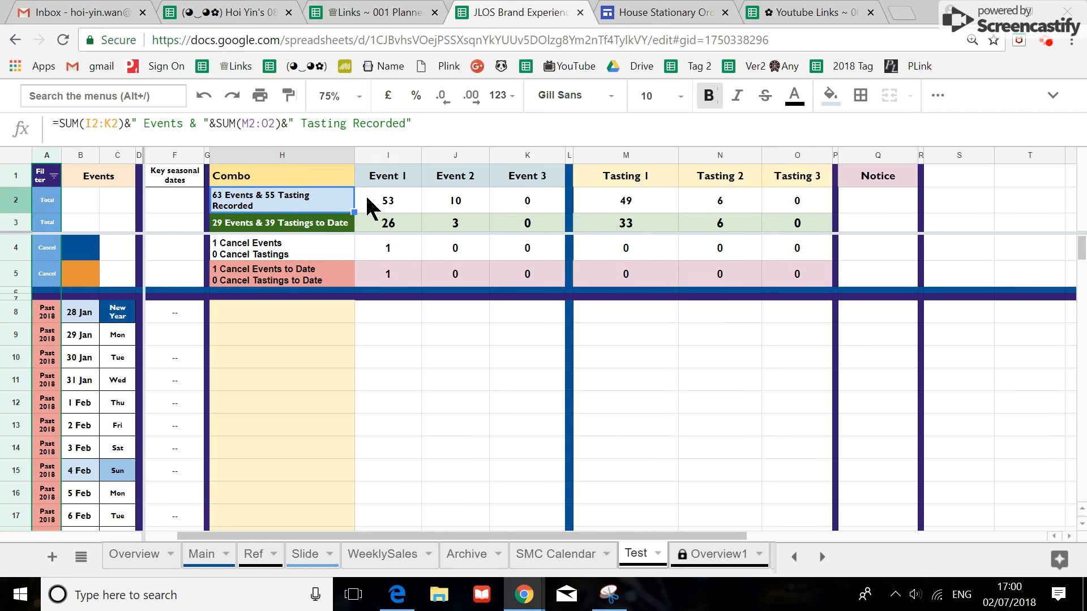
left_click(392, 198)
left_click(451, 203)
left_click(527, 198)
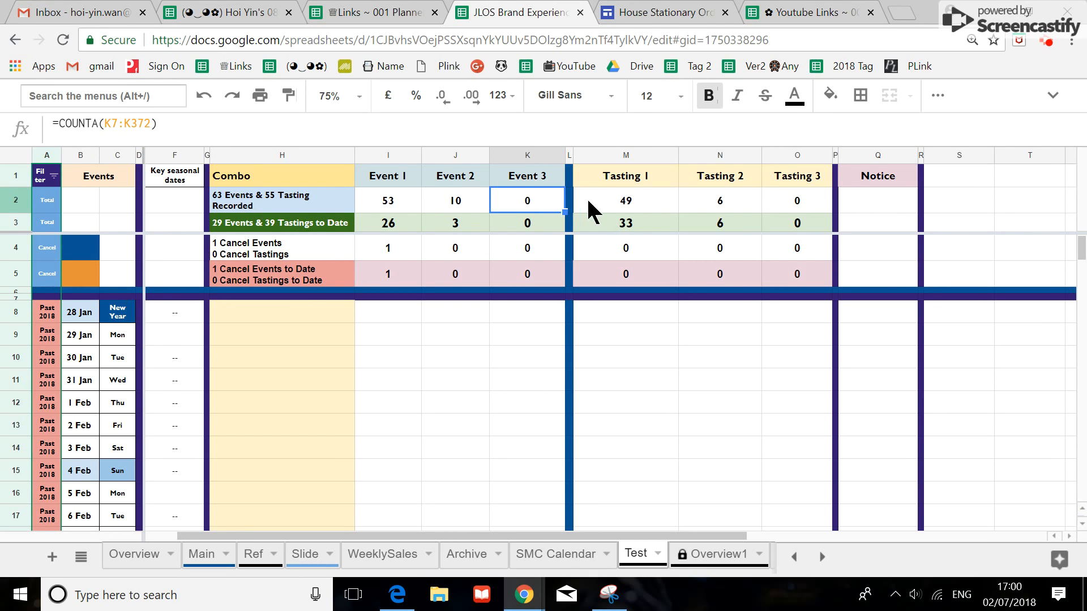
left_click(619, 201)
left_click(738, 199)
left_click(786, 206)
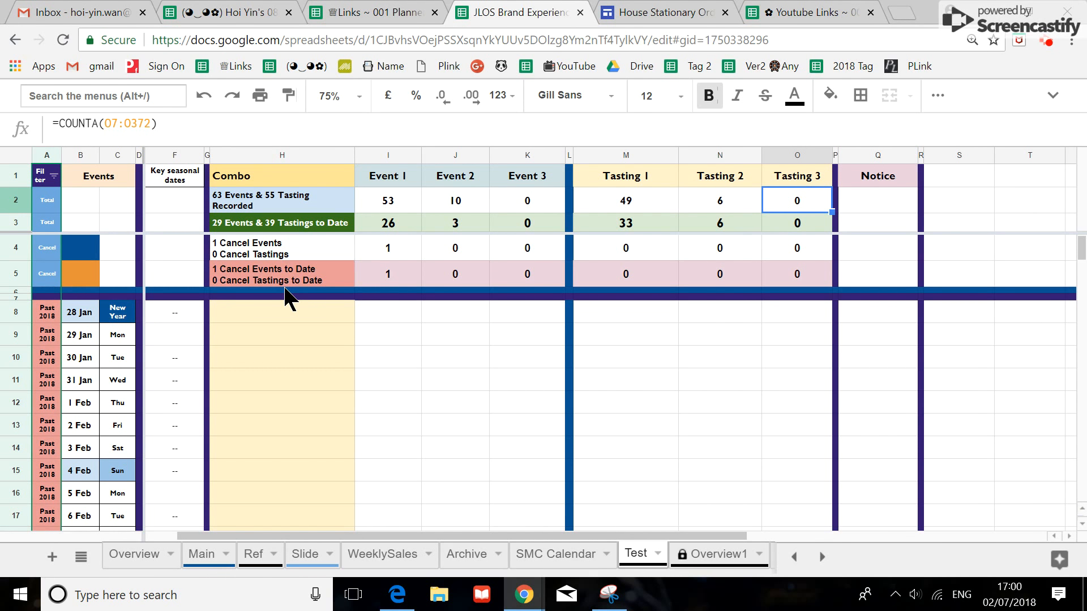
left_click(290, 223)
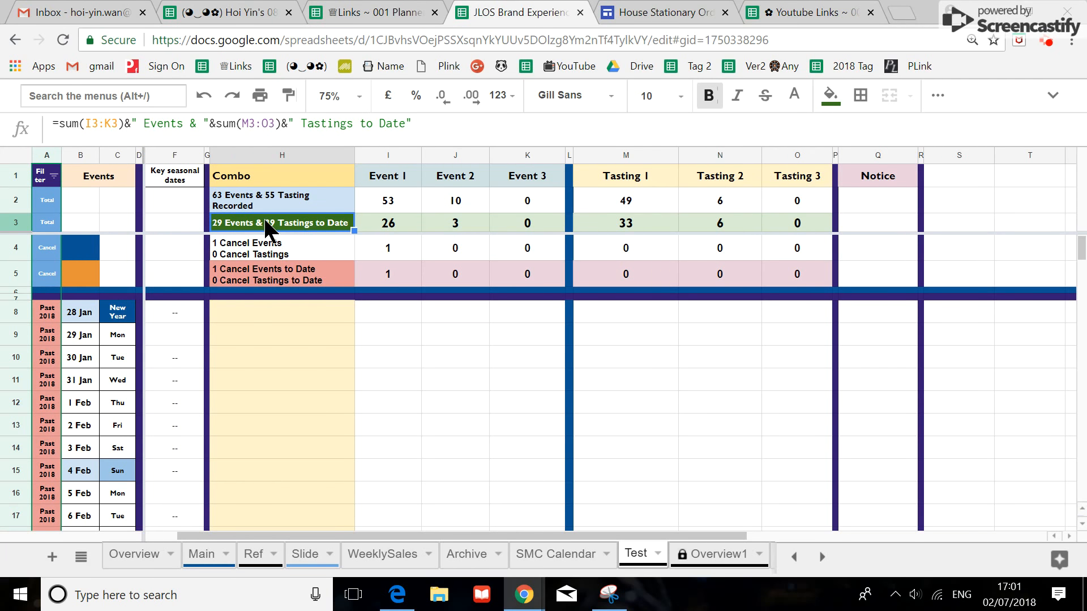
- Start a new message in Gmail and copy the recorded and to-date Combo totals (H2:H3) from the Test sheet into its body
left_click(65, 12)
left_click(59, 195)
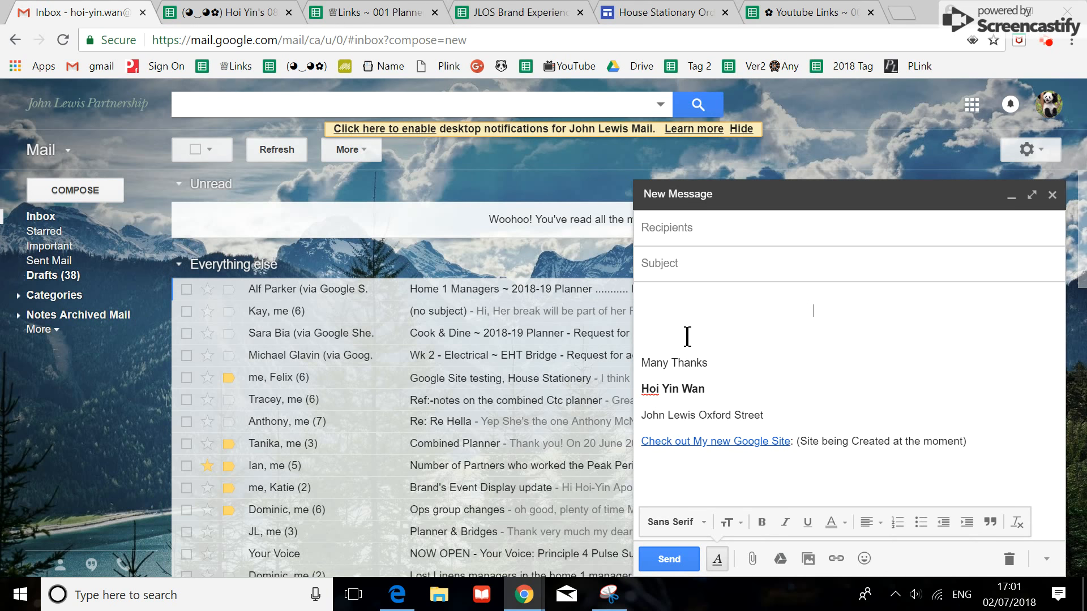
left_click(663, 9)
left_click(518, 12)
left_click_drag(272, 196, 272, 222)
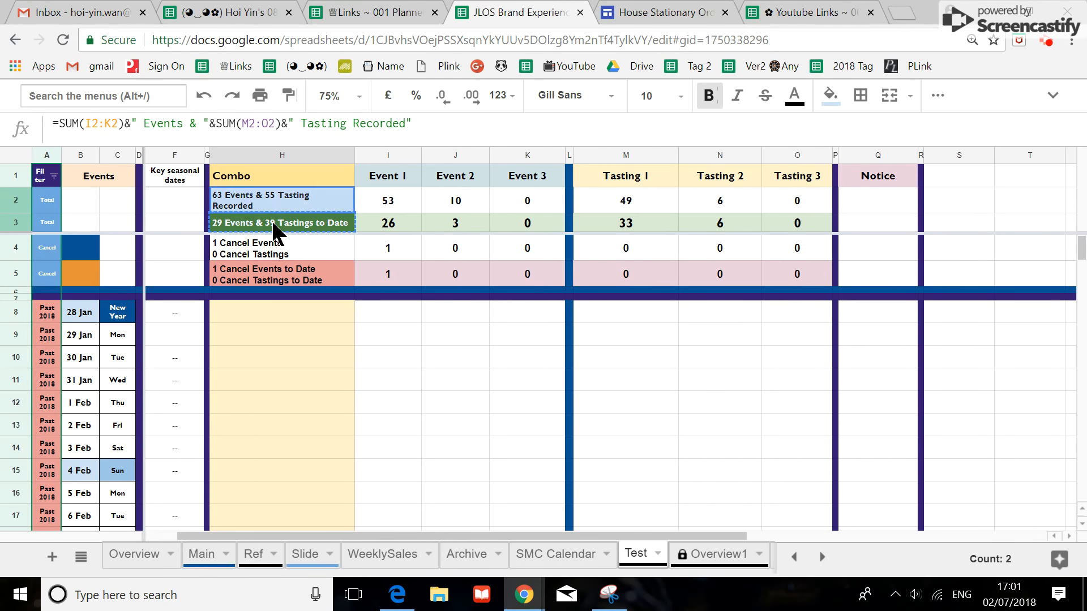
key("ctrl+c")
left_click(70, 11)
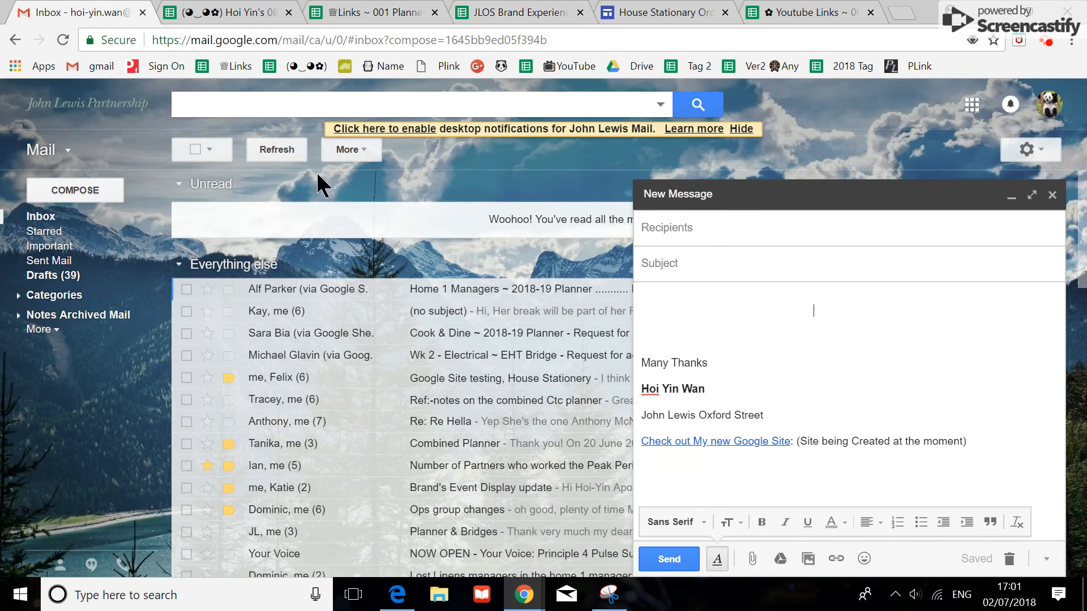
left_click(672, 318)
key("ctrl+v")
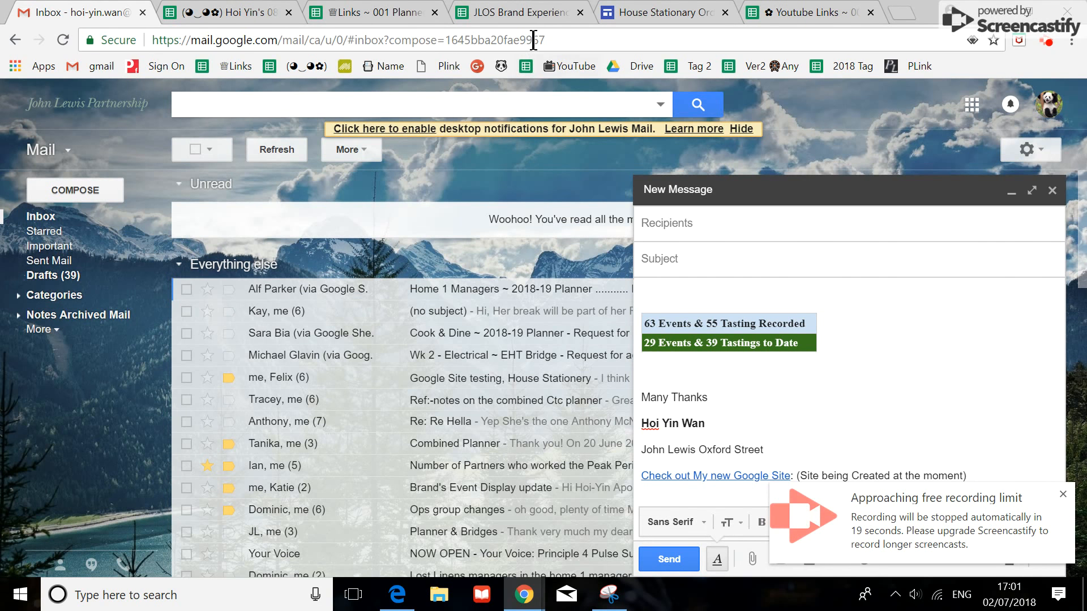
left_click(531, 12)
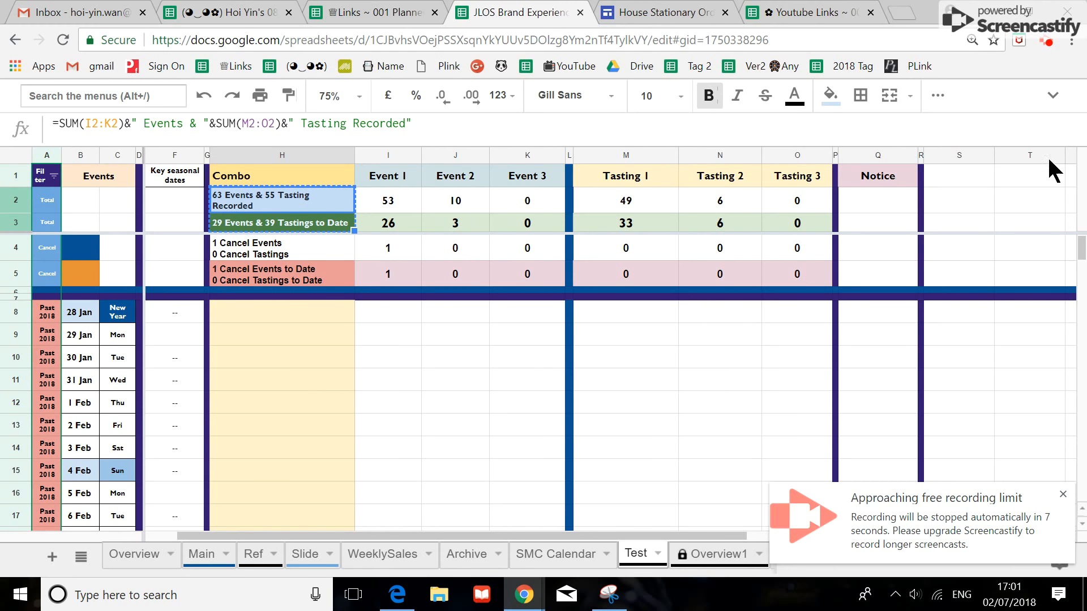
left_click(1048, 45)
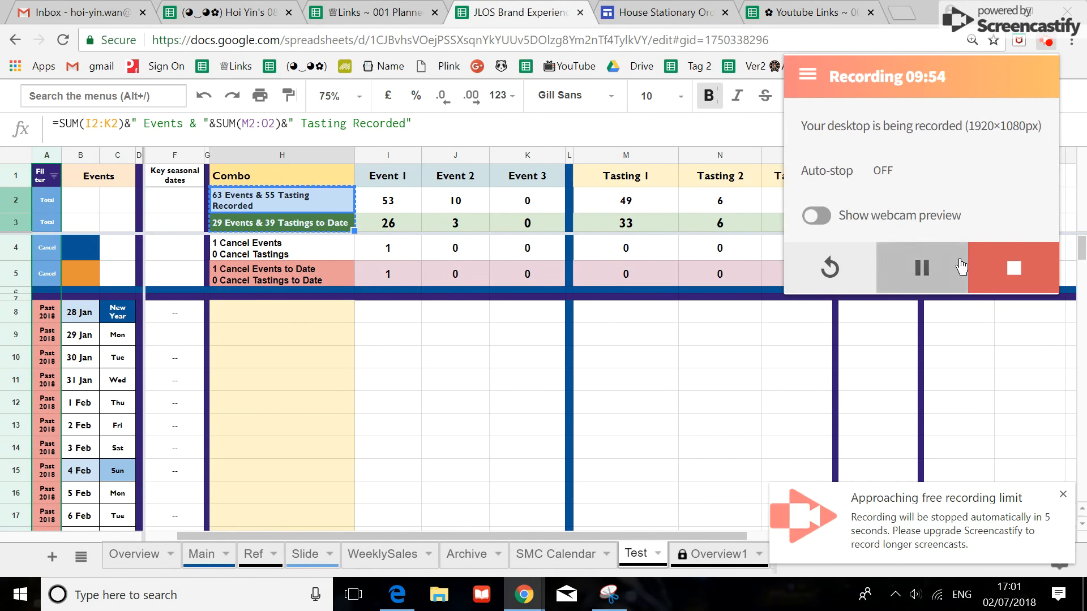